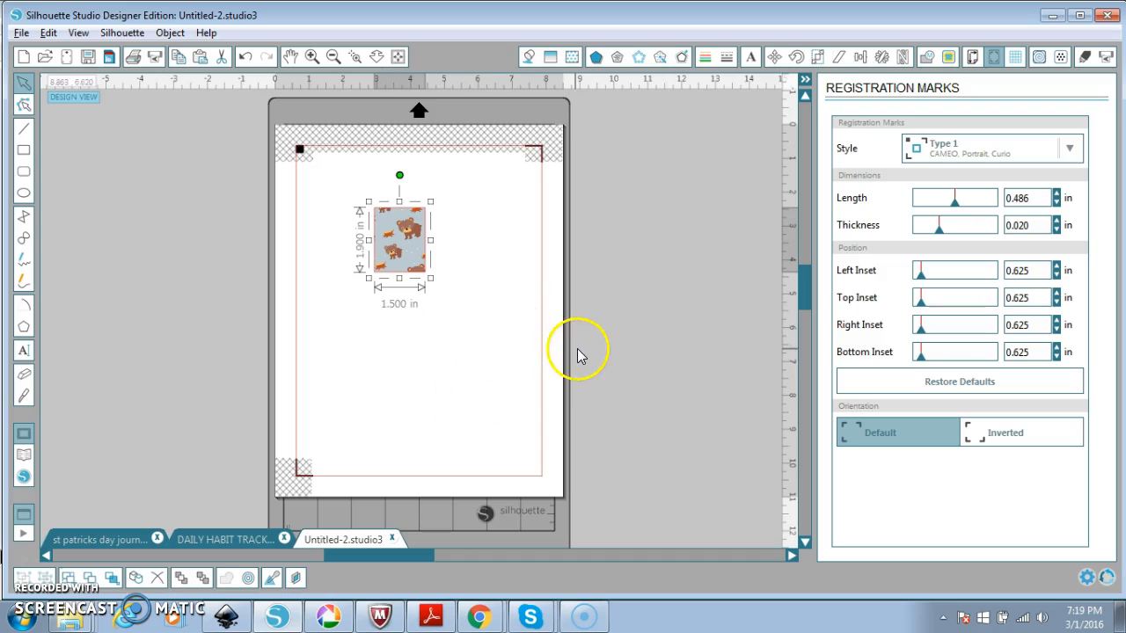
Nudge the bear pattern image slightly left on the Silhouette page, then switch to Chrome.
left_click_drag(395, 249, 353, 270)
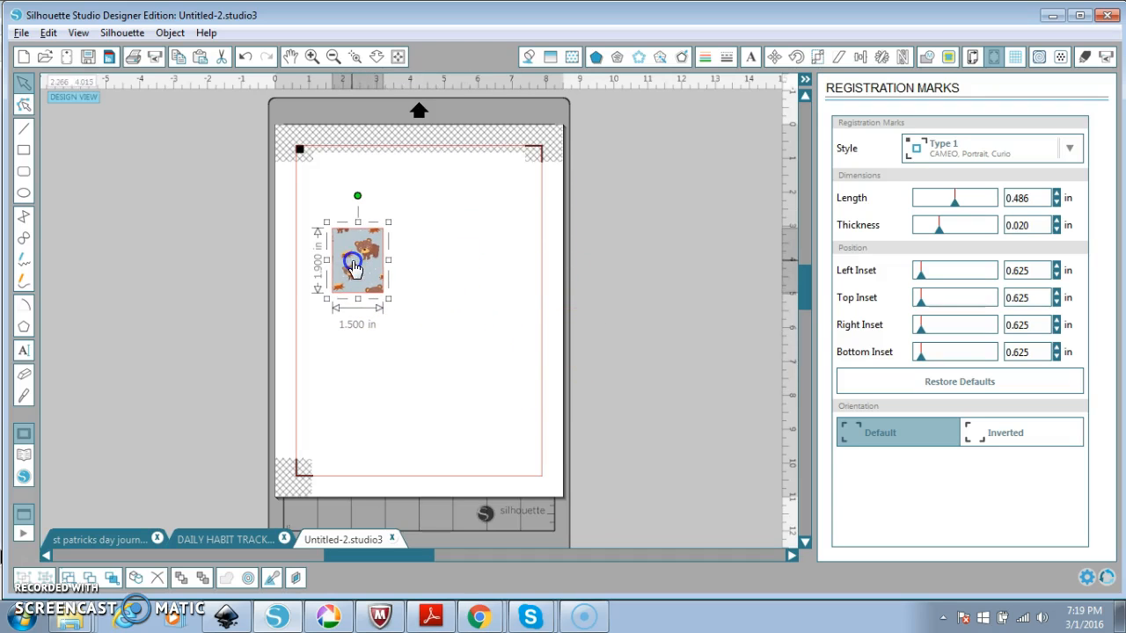
left_click(478, 617)
Load cricut.com/design, start a new blank project and open the Upload Images page.
left_click(486, 577)
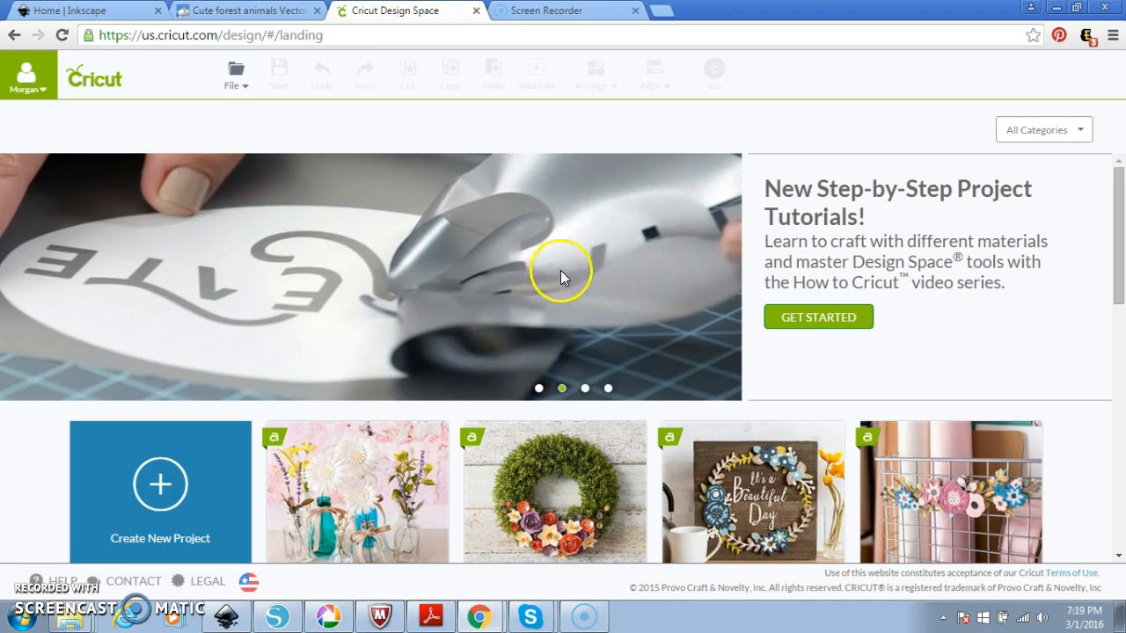
left_click(191, 35)
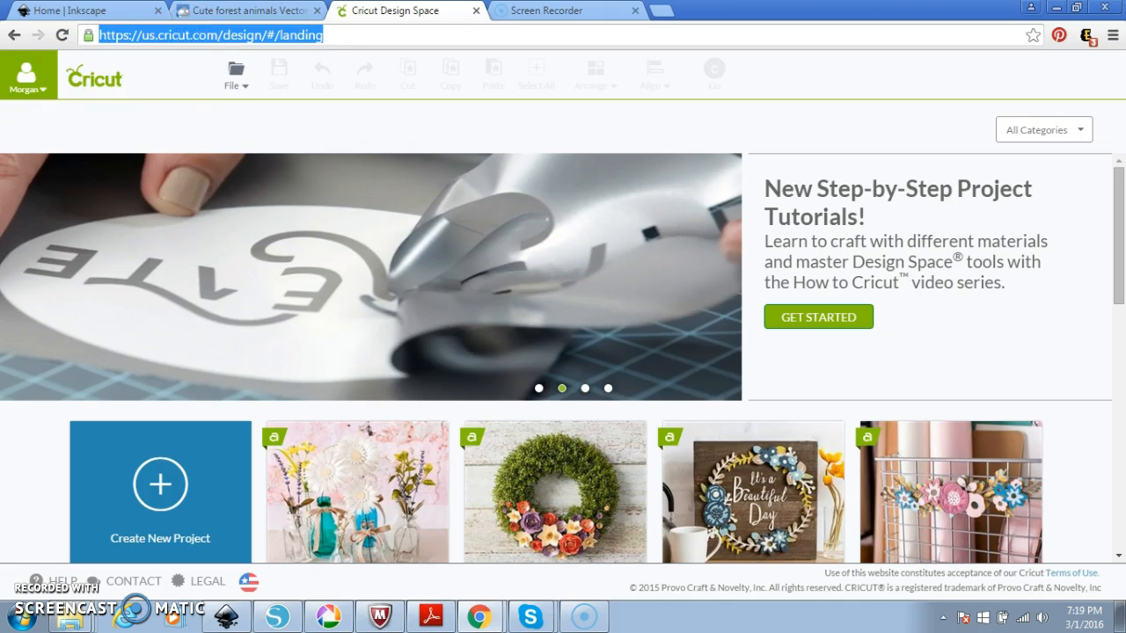
type("cricut.com/design")
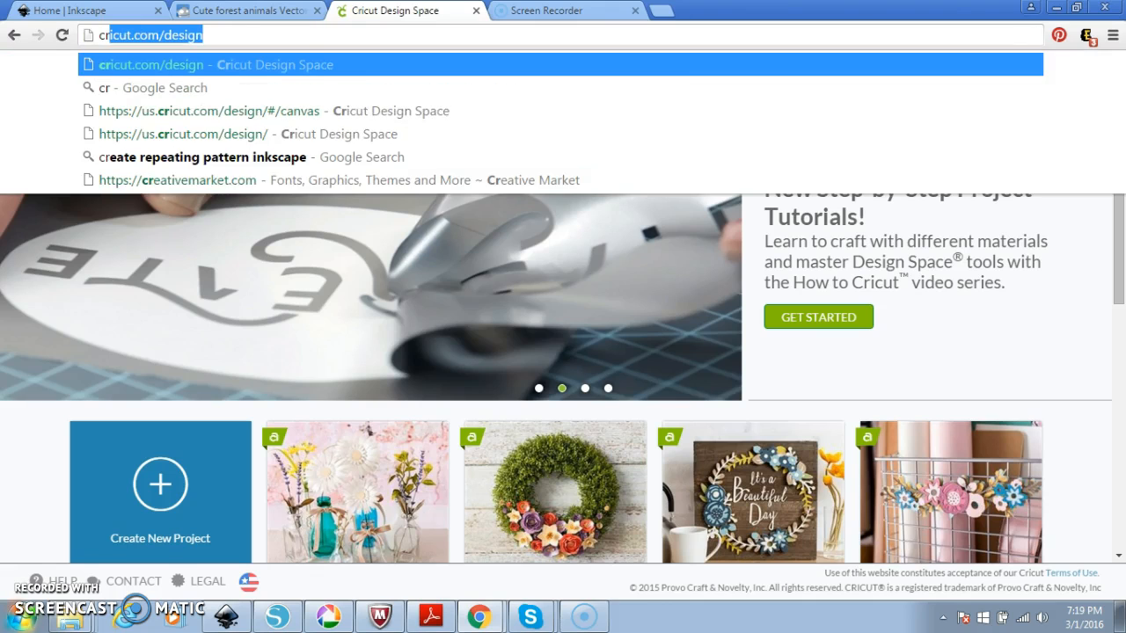
key("Return")
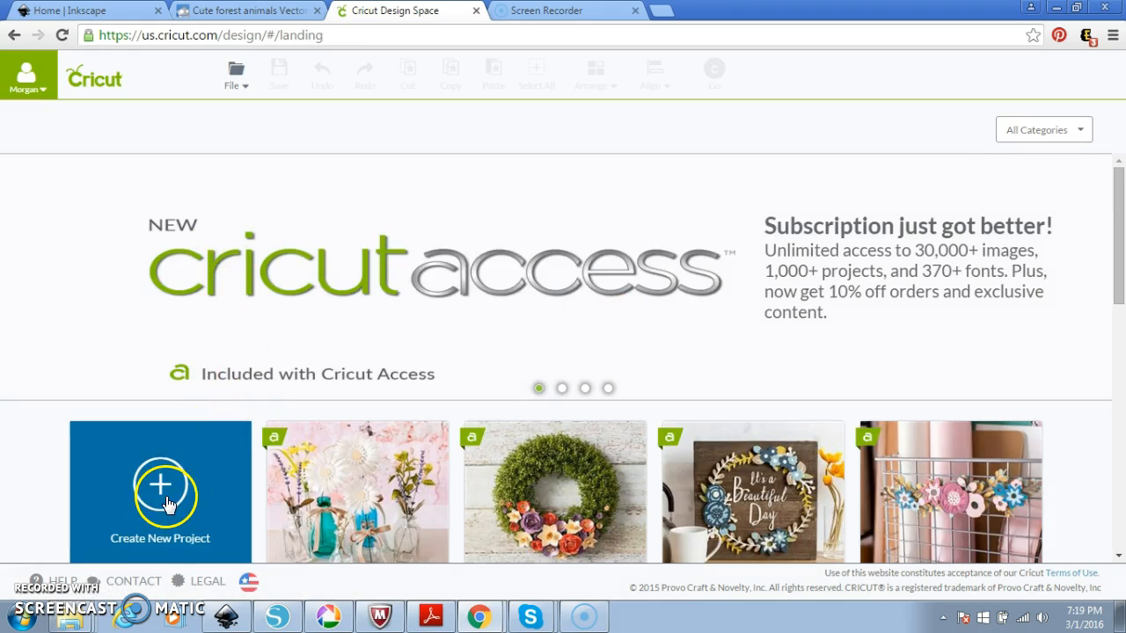
left_click(167, 501)
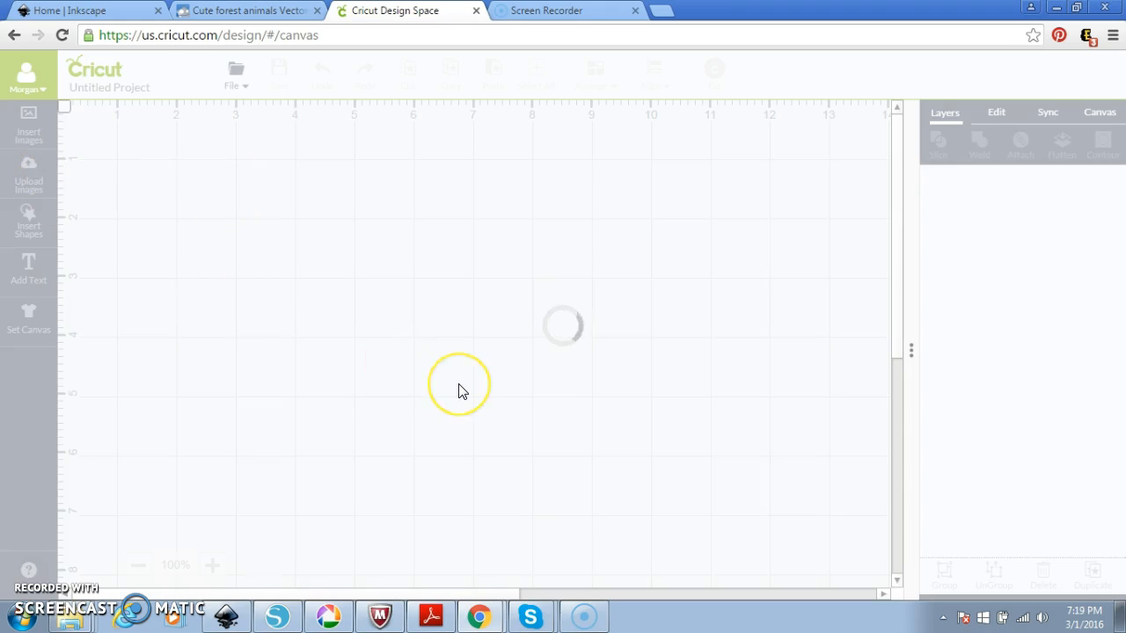
left_click(23, 179)
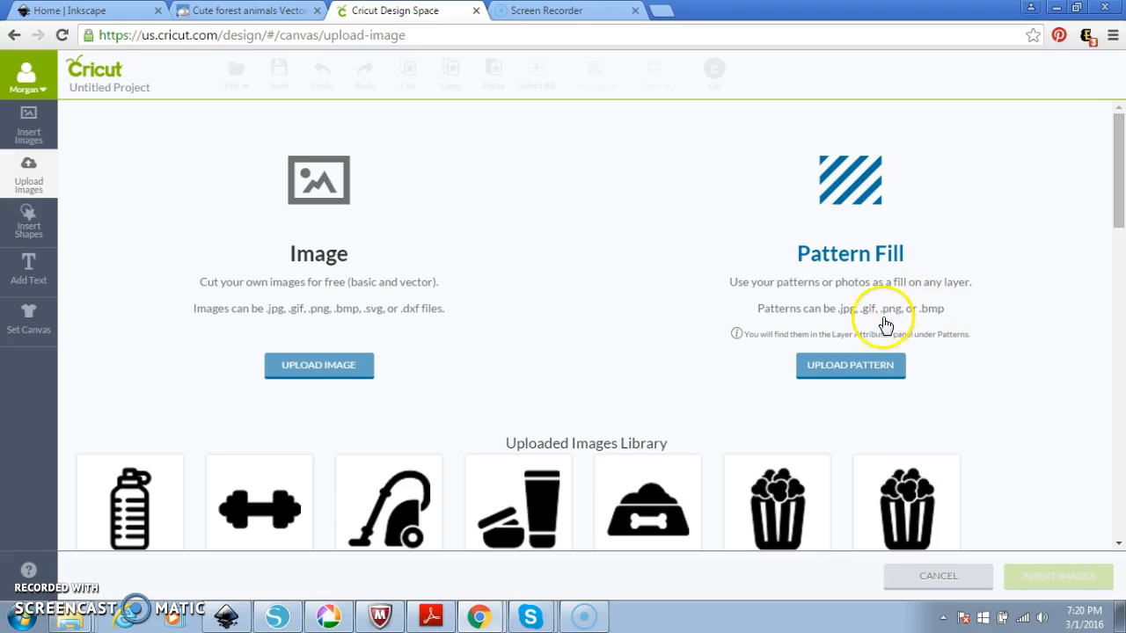
In Inkscape, check the export filename extension and select the bear pattern square for PNG export.
left_click(226, 617)
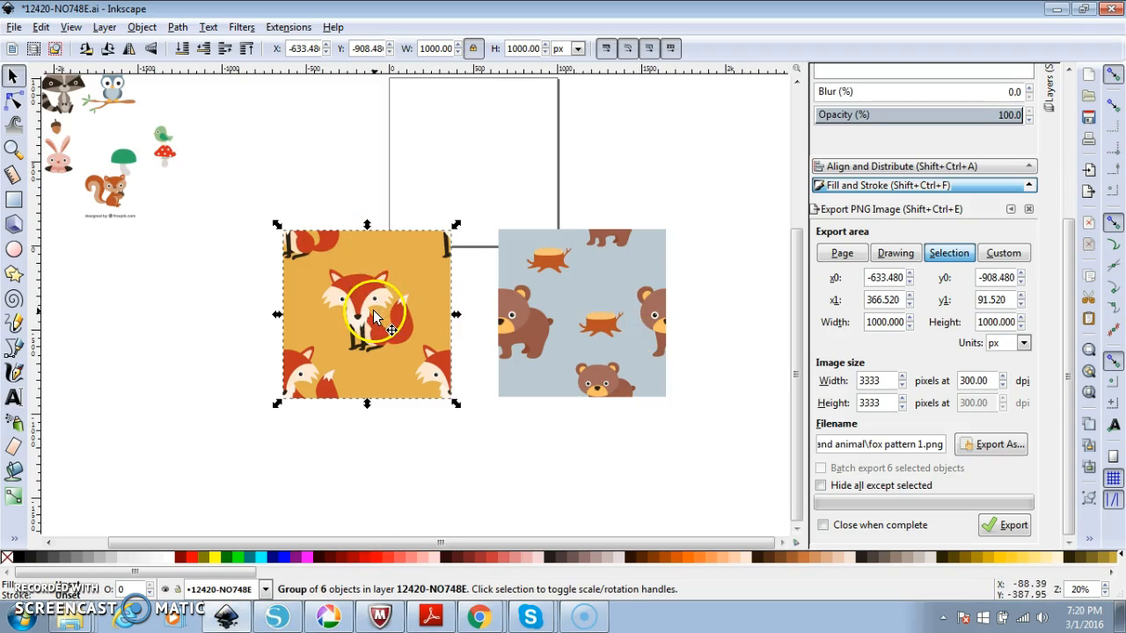
double_click(934, 447)
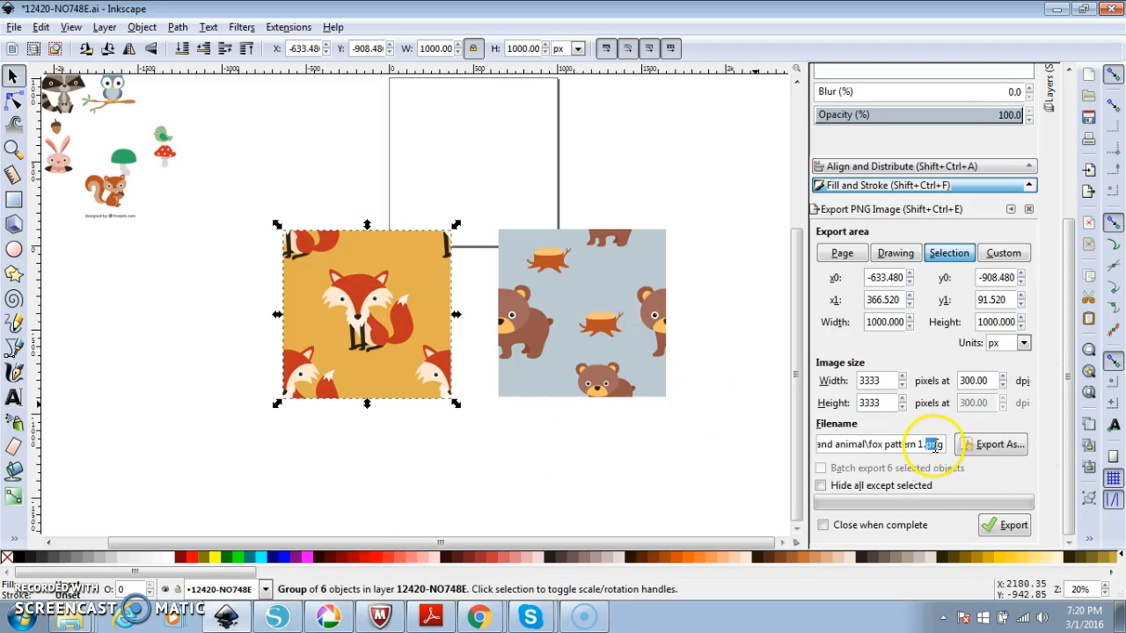
left_click(12, 27)
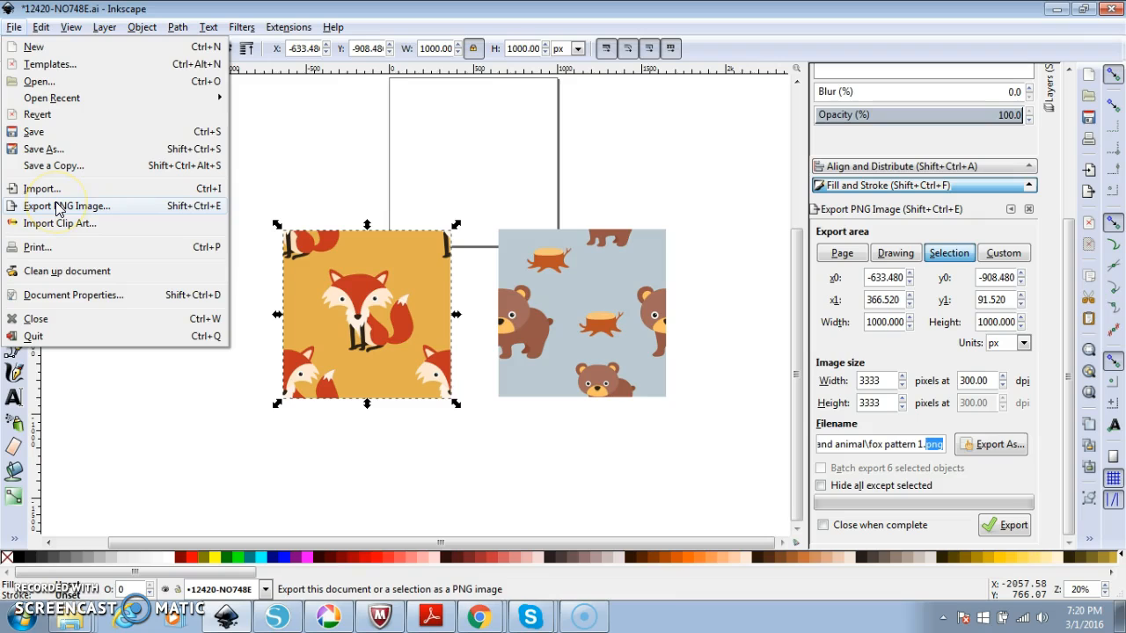
left_click(680, 464)
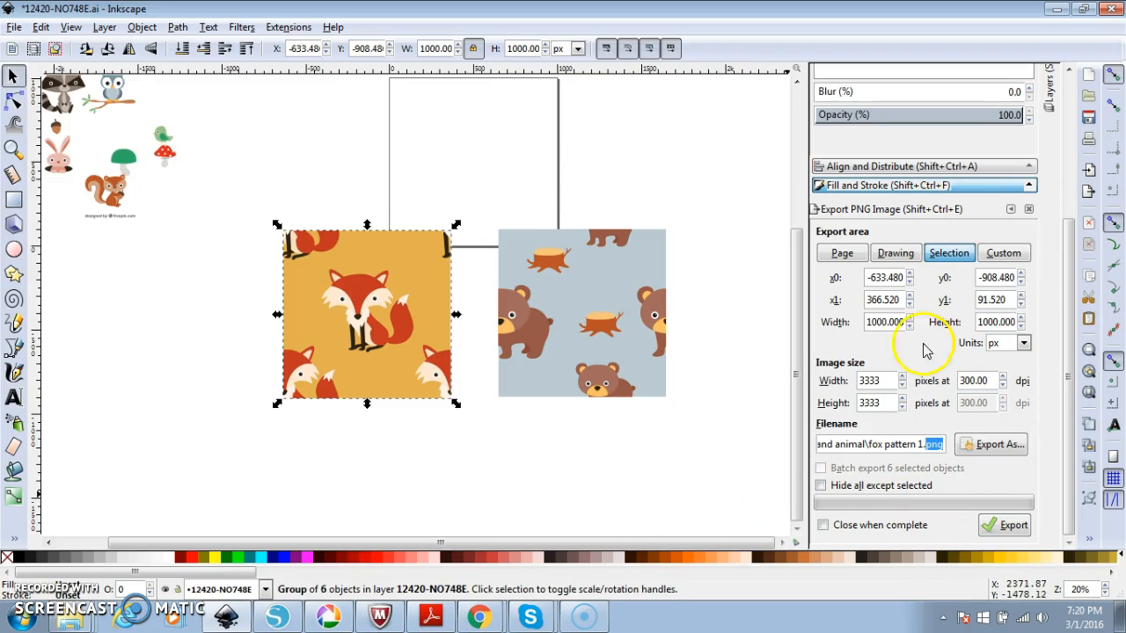
left_click(557, 299)
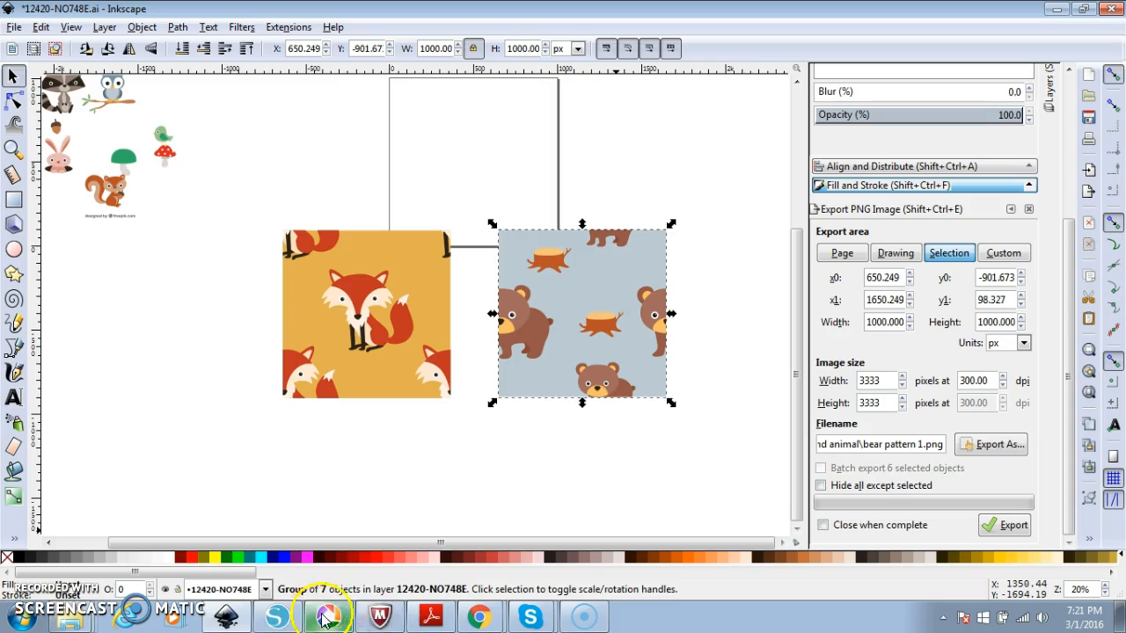
Back in Design Space, start a Pattern Fill upload and browse for the image.
mouse_move(472, 620)
left_click(502, 583)
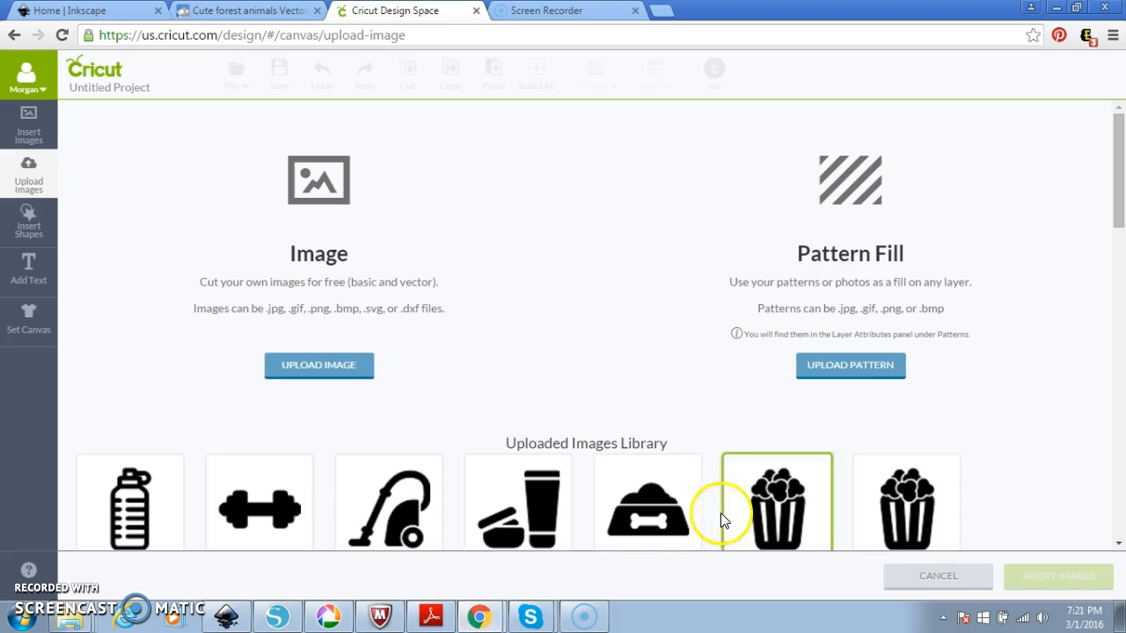
left_click(837, 370)
left_click(211, 262)
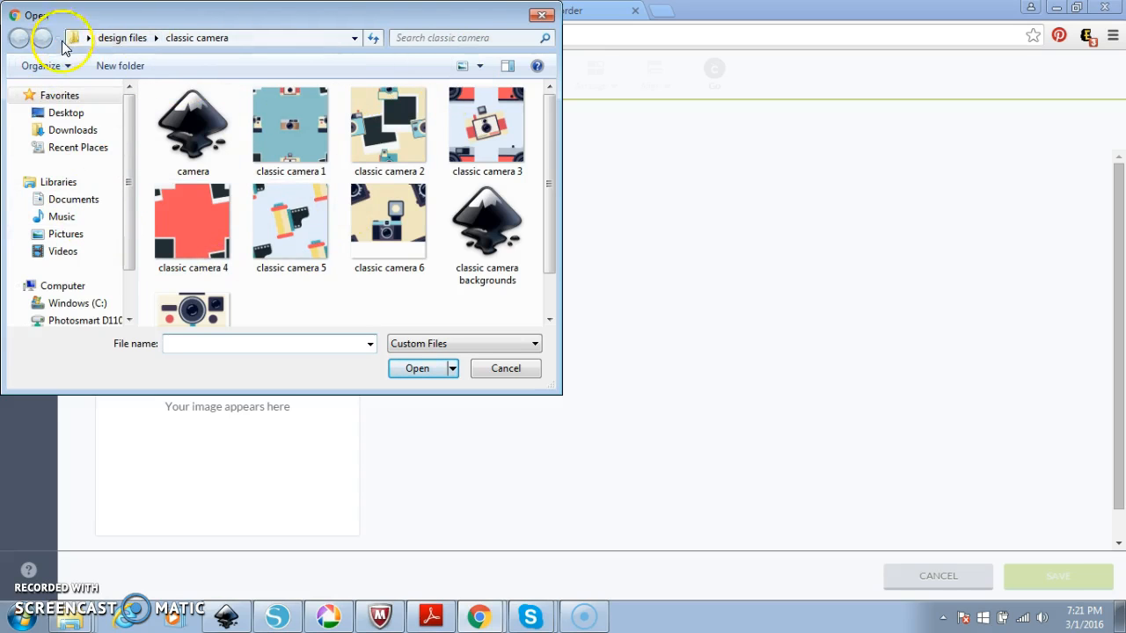
Choose bear pattern 1 from Desktop > woodland animal and review the named upload form.
left_click(62, 113)
scroll(304, 250, "down", 5)
scroll(307, 249, "down", 2)
scroll(307, 247, "up", 4)
scroll(276, 301, "down", 2)
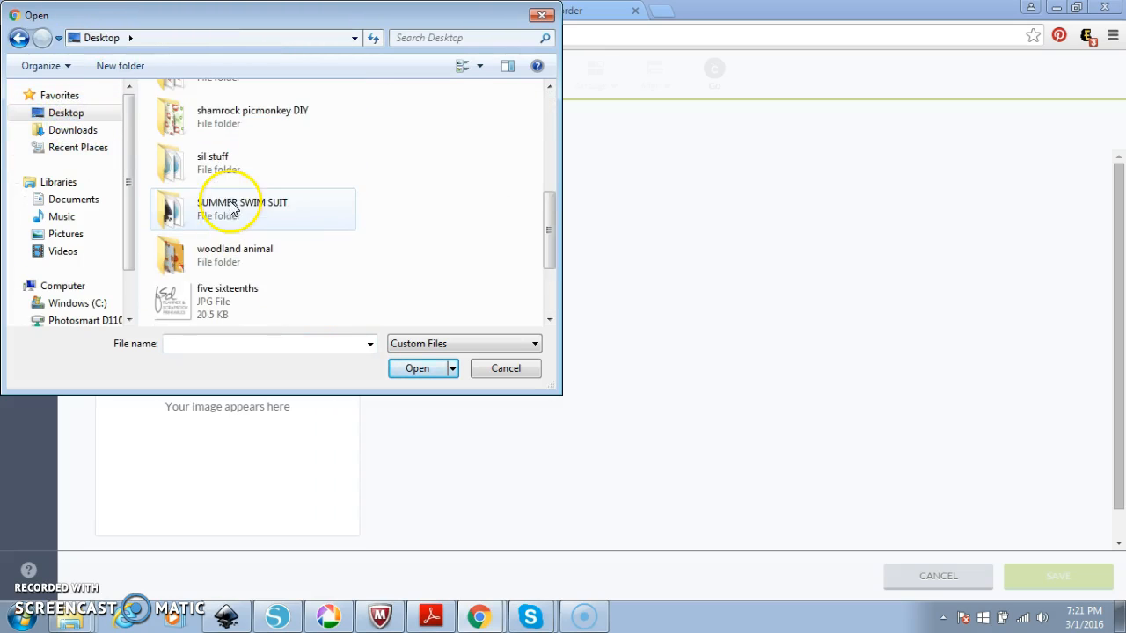
double_click(232, 253)
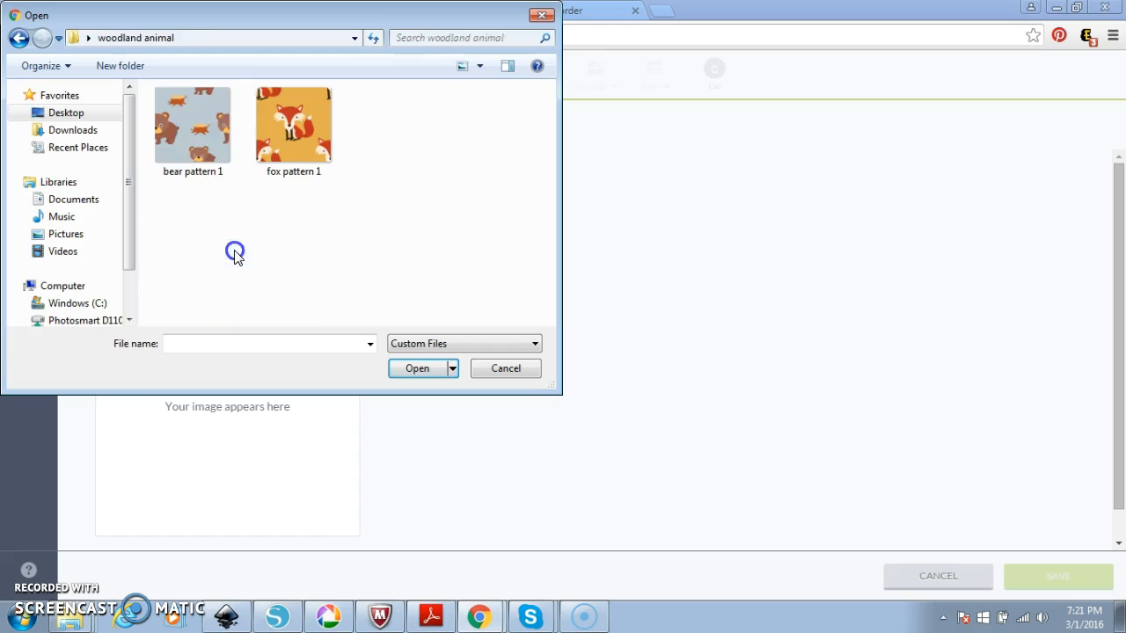
double_click(195, 127)
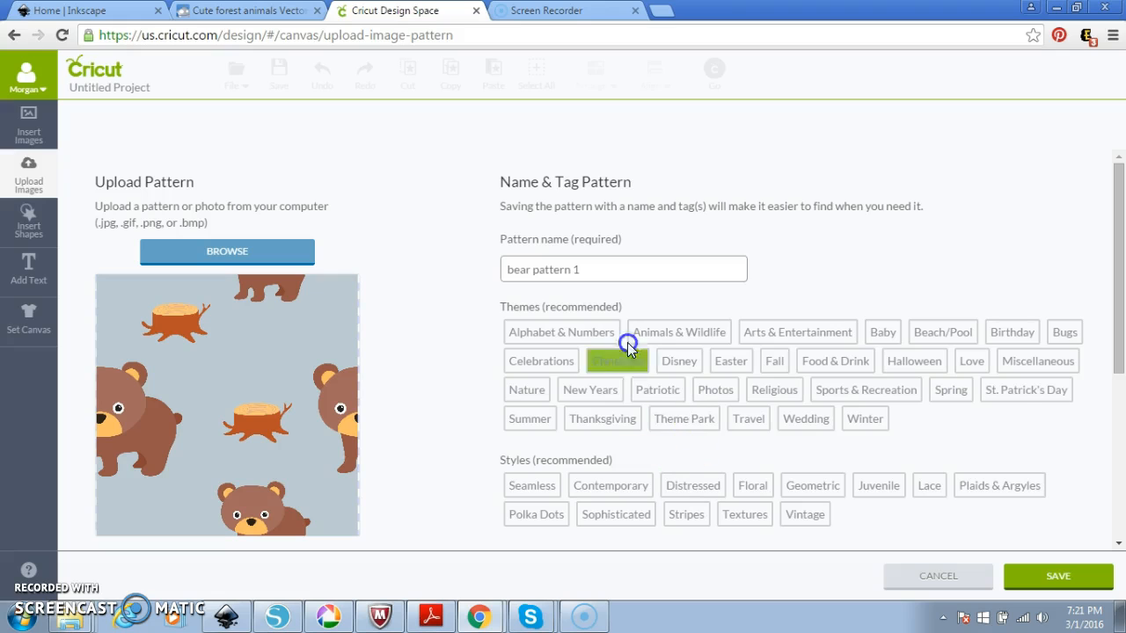
scroll(553, 354, "down", 1)
scroll(553, 355, "down", 1)
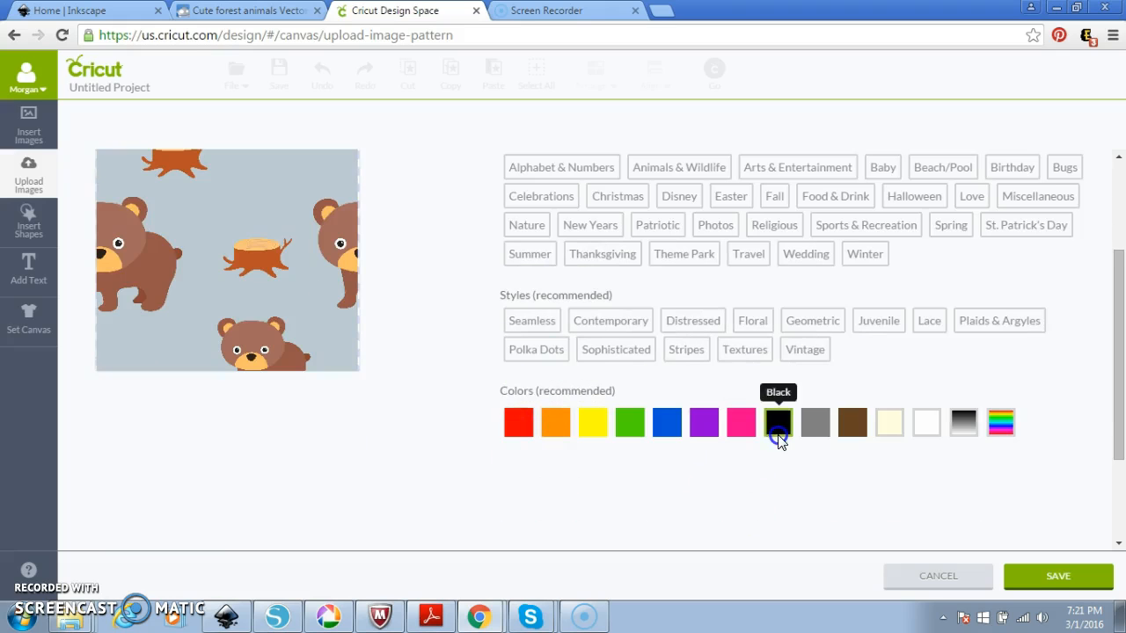
scroll(779, 427, "up", 2)
scroll(779, 437, "down", 1)
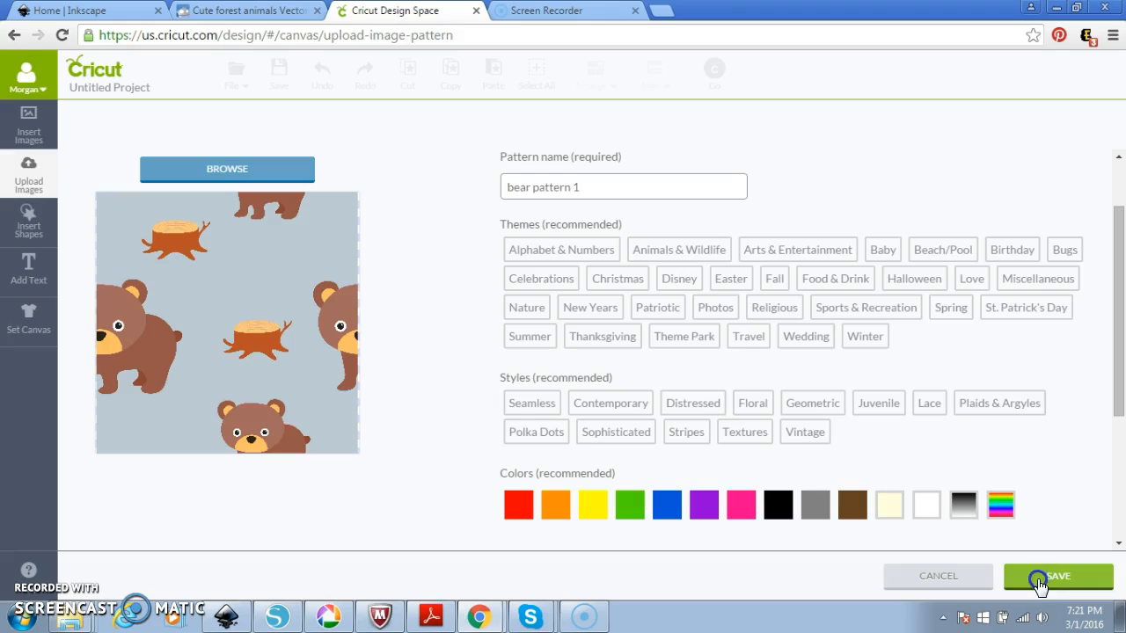
scroll(463, 402, "up", 1)
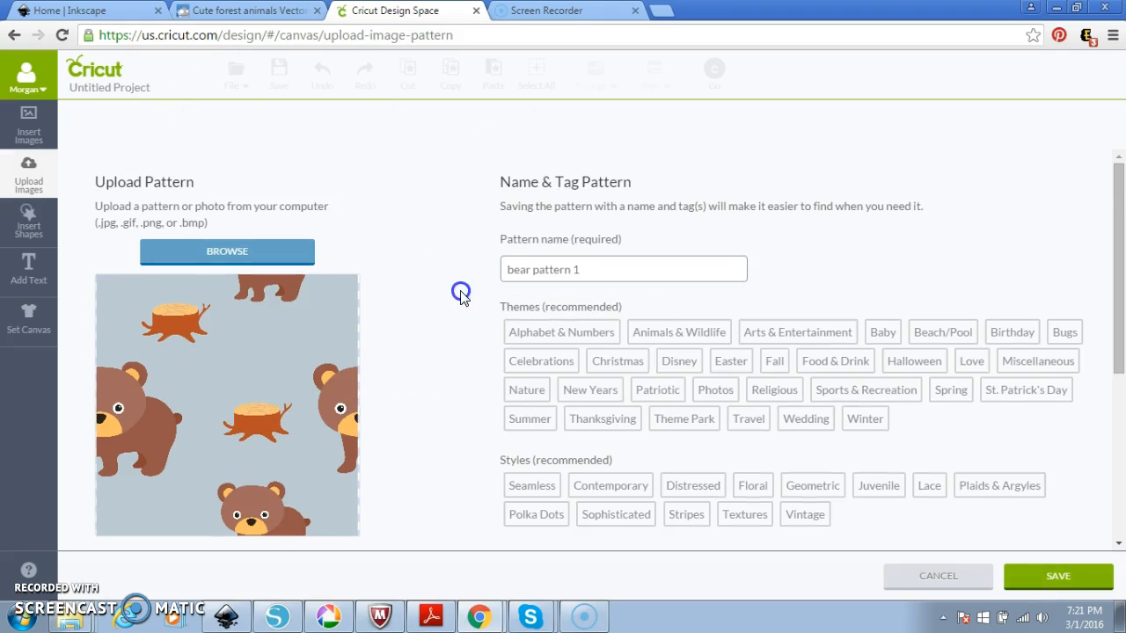
Save the bear pattern, return to the canvas, and add an enlarged square near the top-left.
left_click(1027, 576)
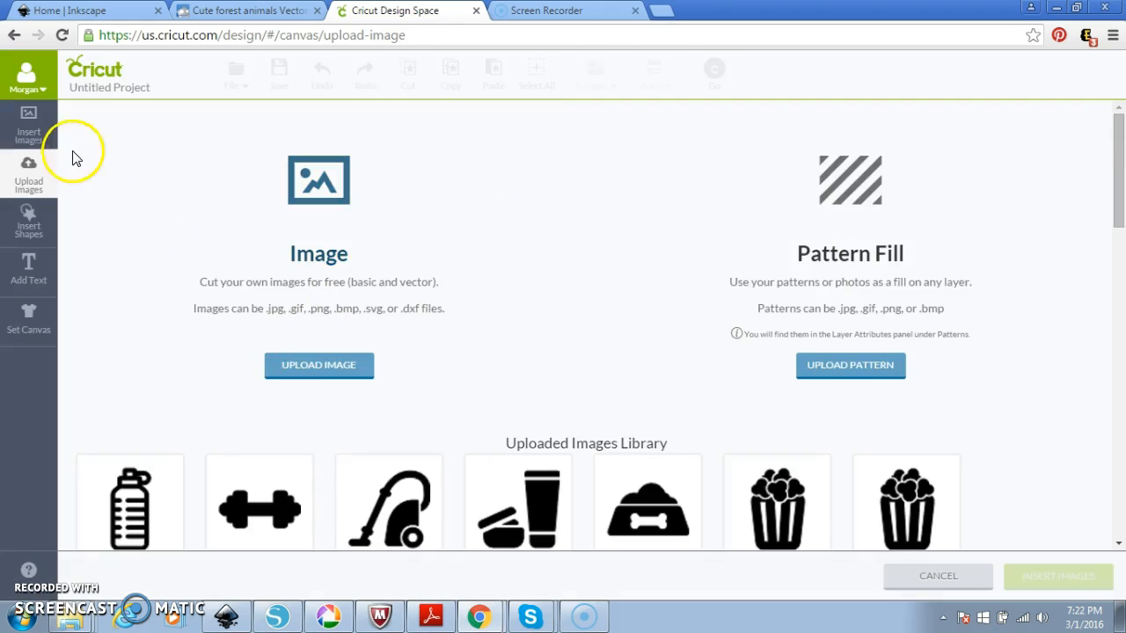
left_click(967, 580)
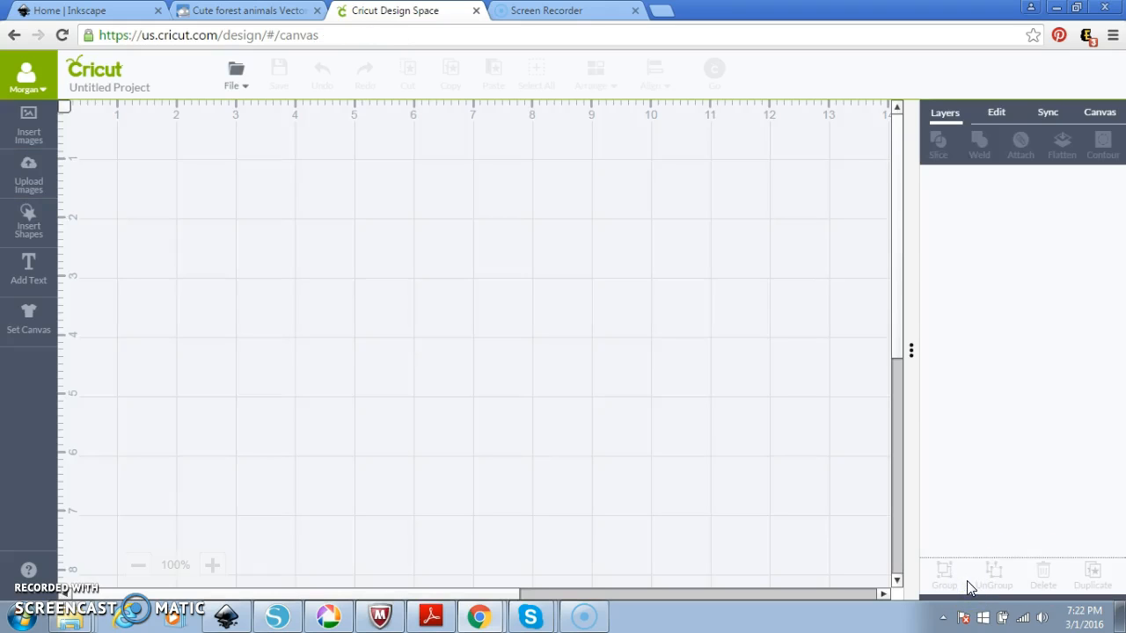
left_click(40, 220)
left_click(261, 223)
left_click_drag(510, 472, 292, 227)
left_click_drag(351, 345, 486, 439)
left_click(522, 398)
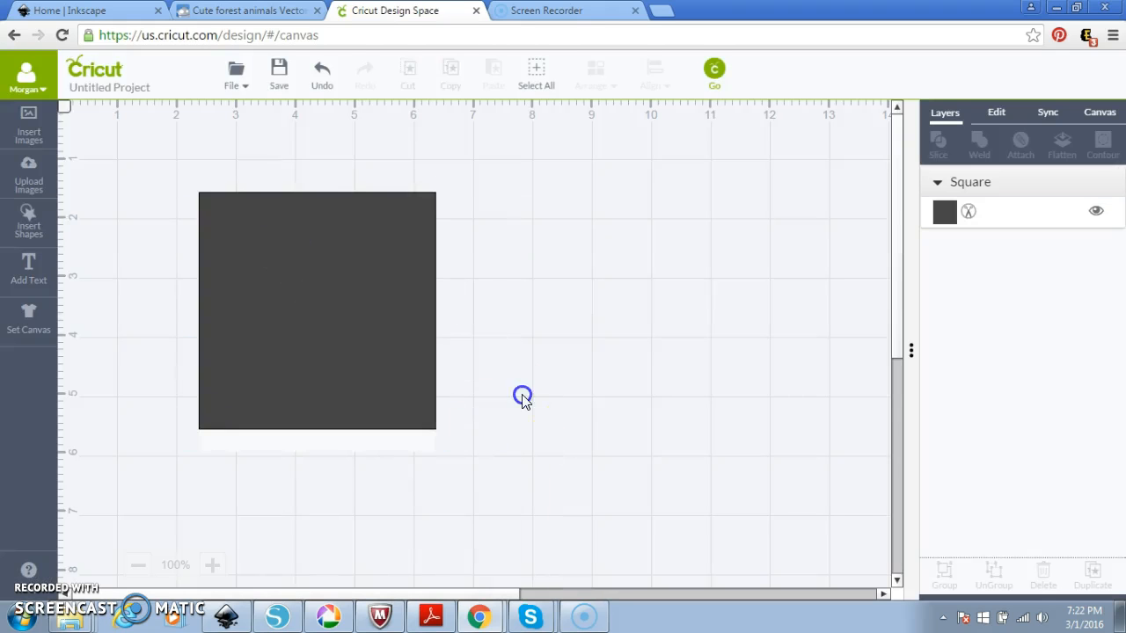
Switch the square to a Print layer and fill it with the uploaded bear pattern.
left_click(945, 213)
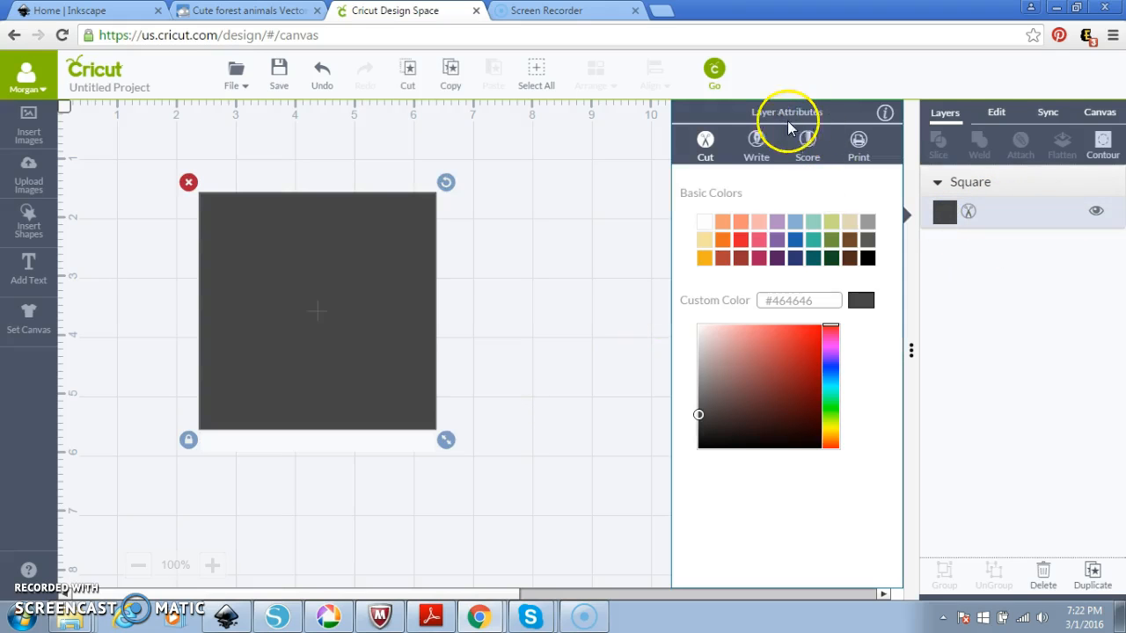
left_click(858, 143)
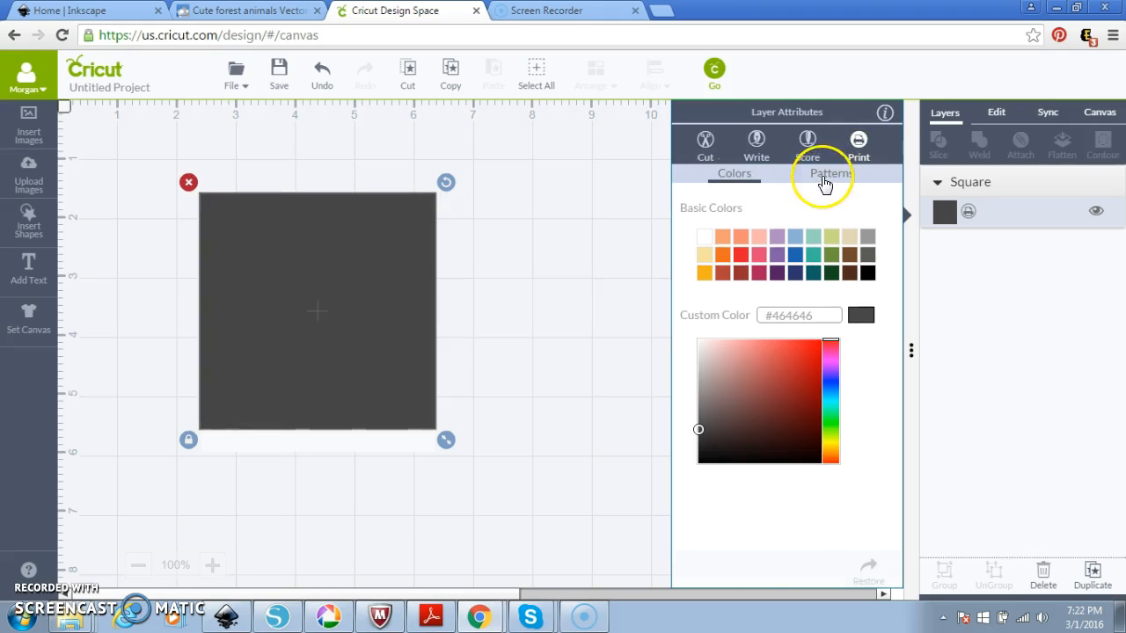
left_click(822, 176)
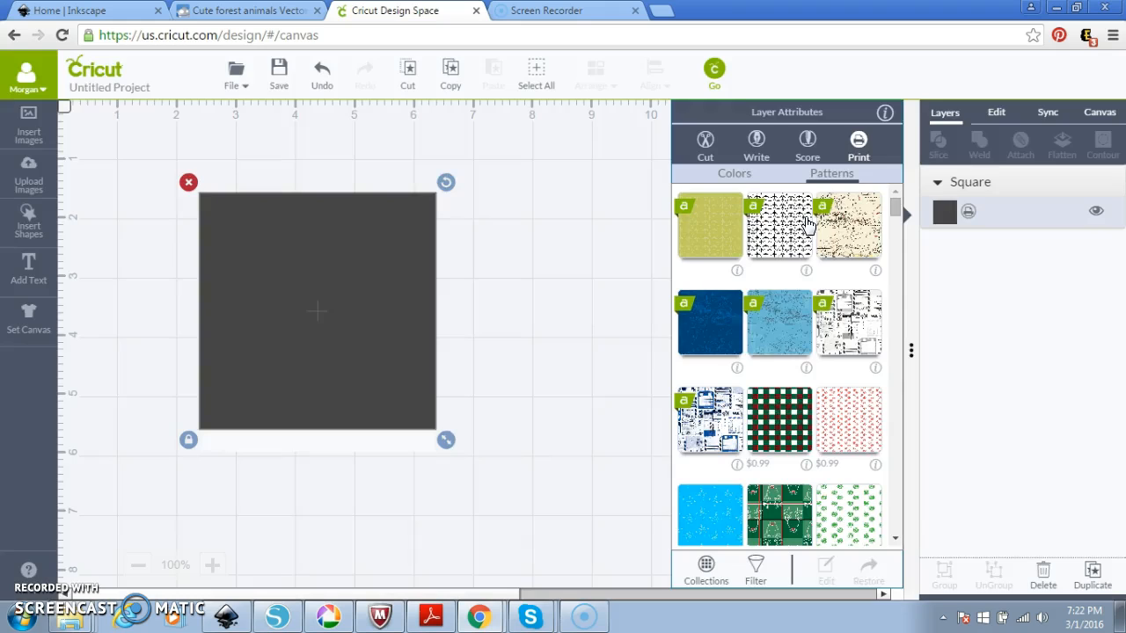
mouse_move(895, 209)
left_mouse_down()
mouse_move(904, 281)
mouse_move(899, 211)
left_mouse_up()
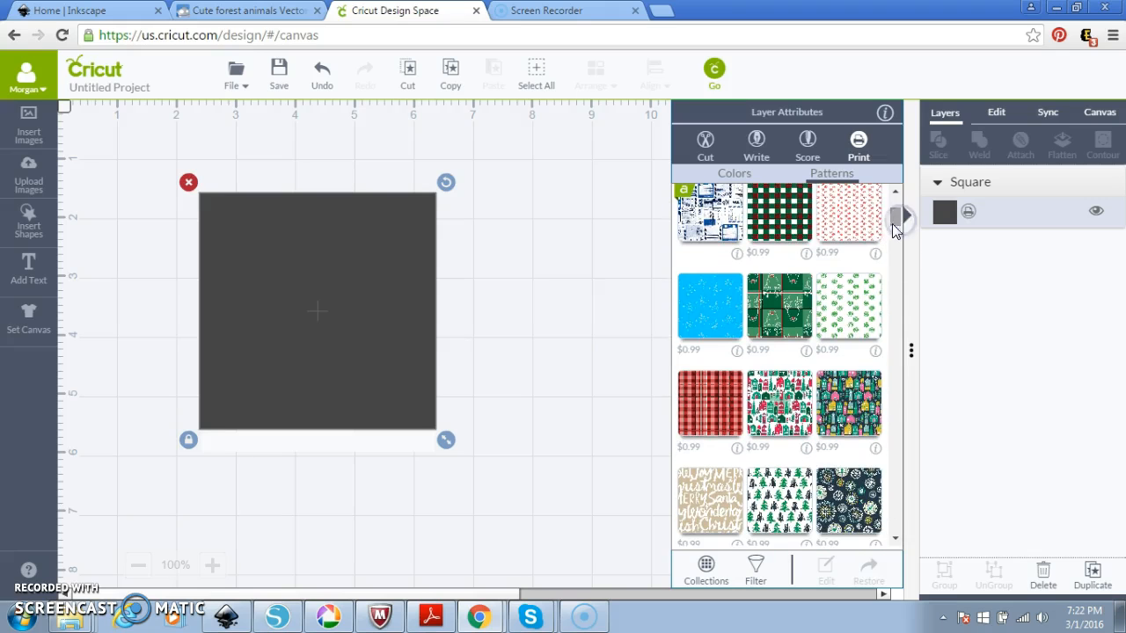
left_click_drag(896, 227, 893, 211)
left_click(847, 225)
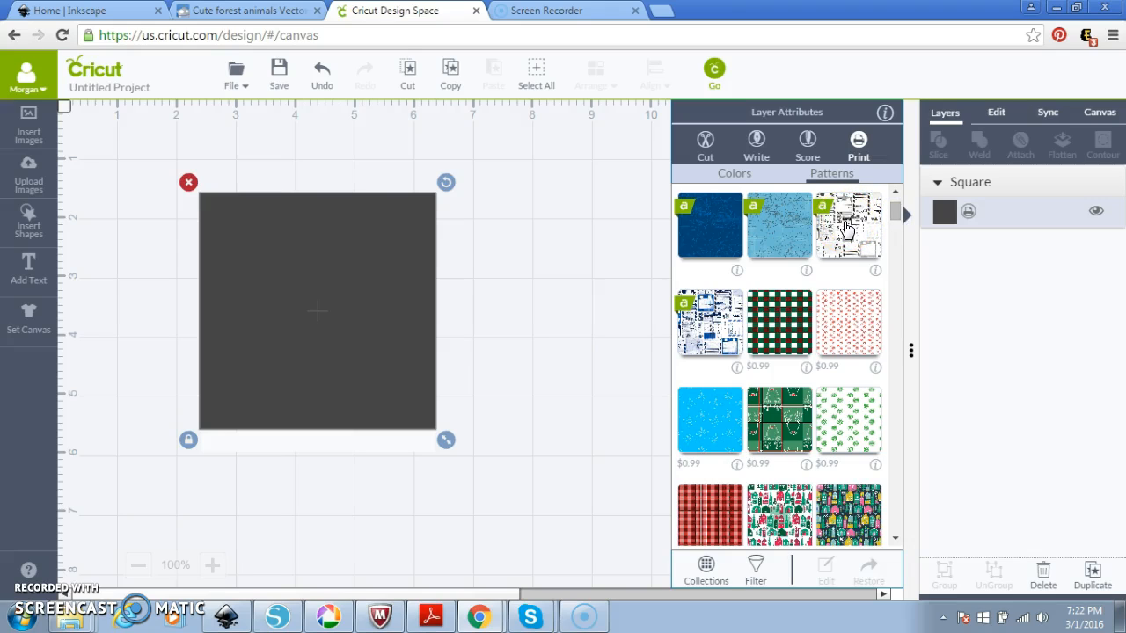
left_click_drag(897, 215, 897, 240)
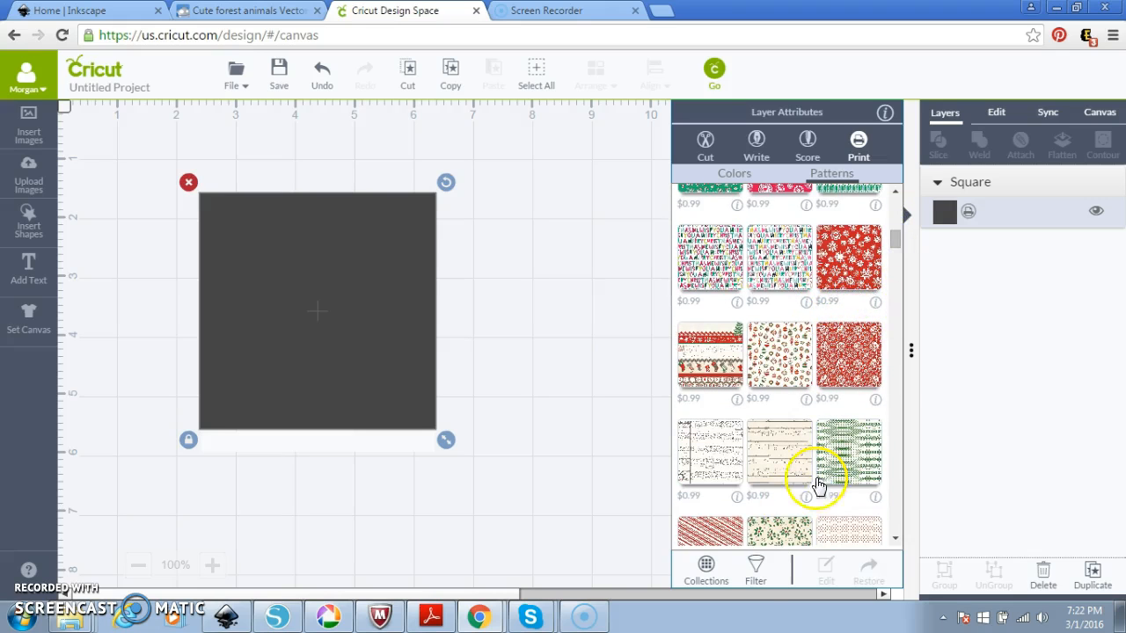
left_click(755, 568)
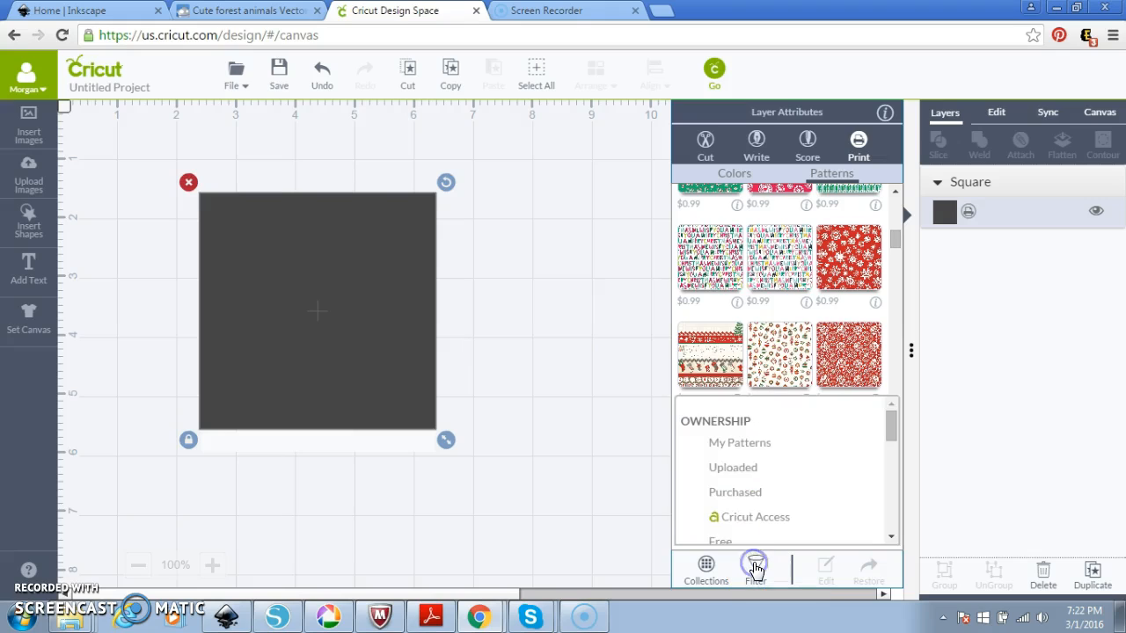
left_click(722, 469)
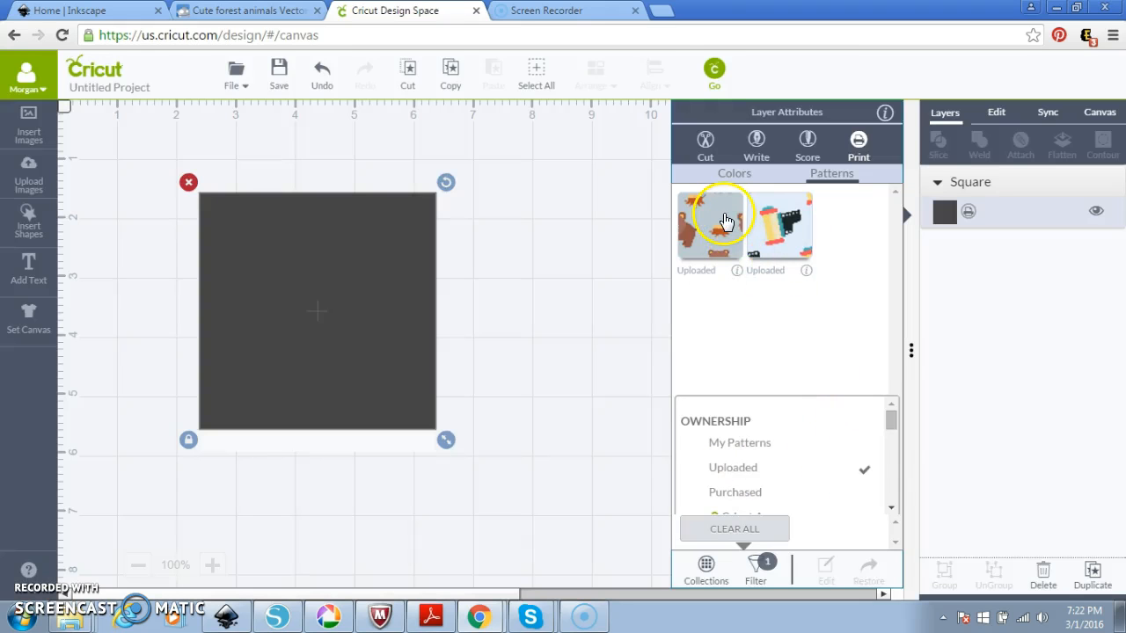
left_click(719, 227)
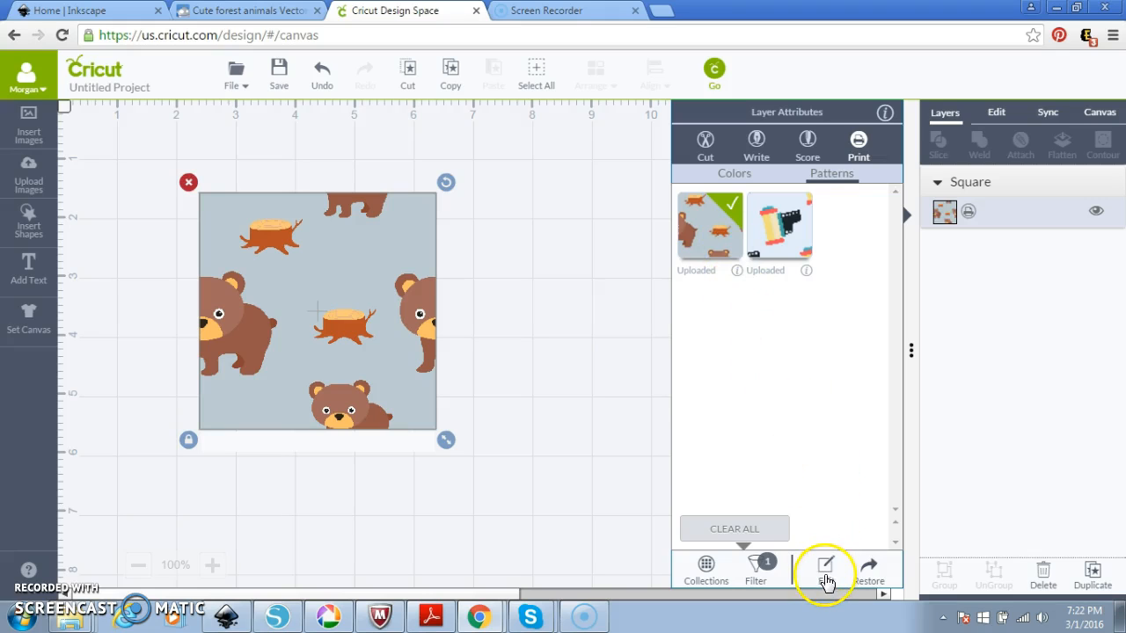
Adjust the bear fill to 45% scale, pan 50 horizontal and 30 vertical, rotated to 354°.
left_click(828, 573)
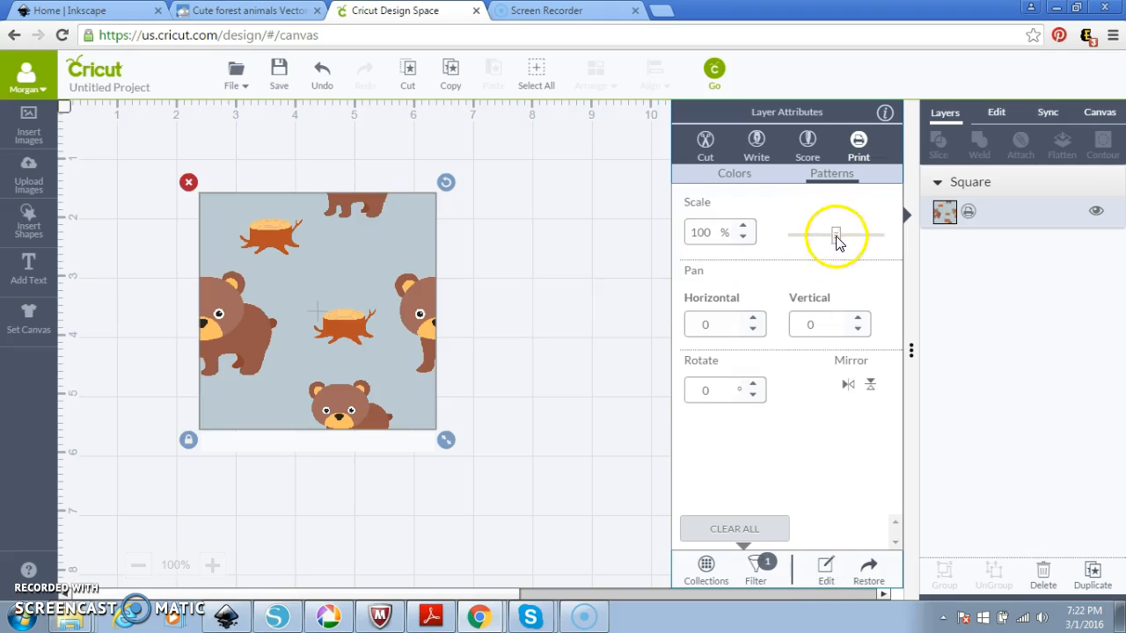
left_click_drag(835, 237, 802, 238)
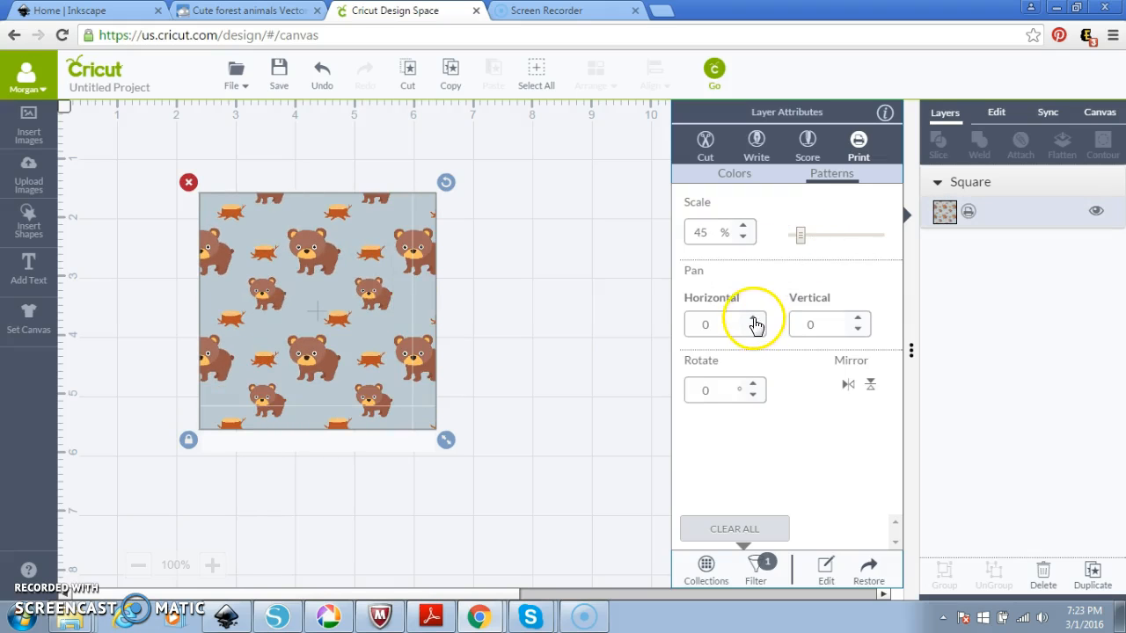
left_click_drag(752, 323, 754, 329)
left_click_drag(857, 319, 858, 319)
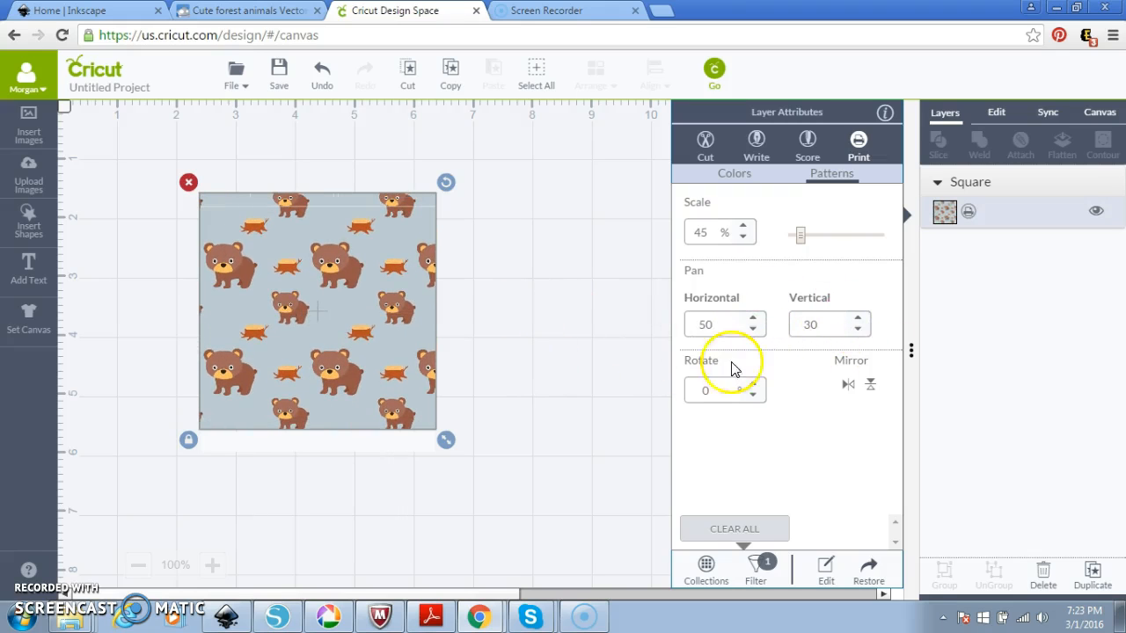
left_click_drag(754, 389, 755, 397)
left_click(583, 416)
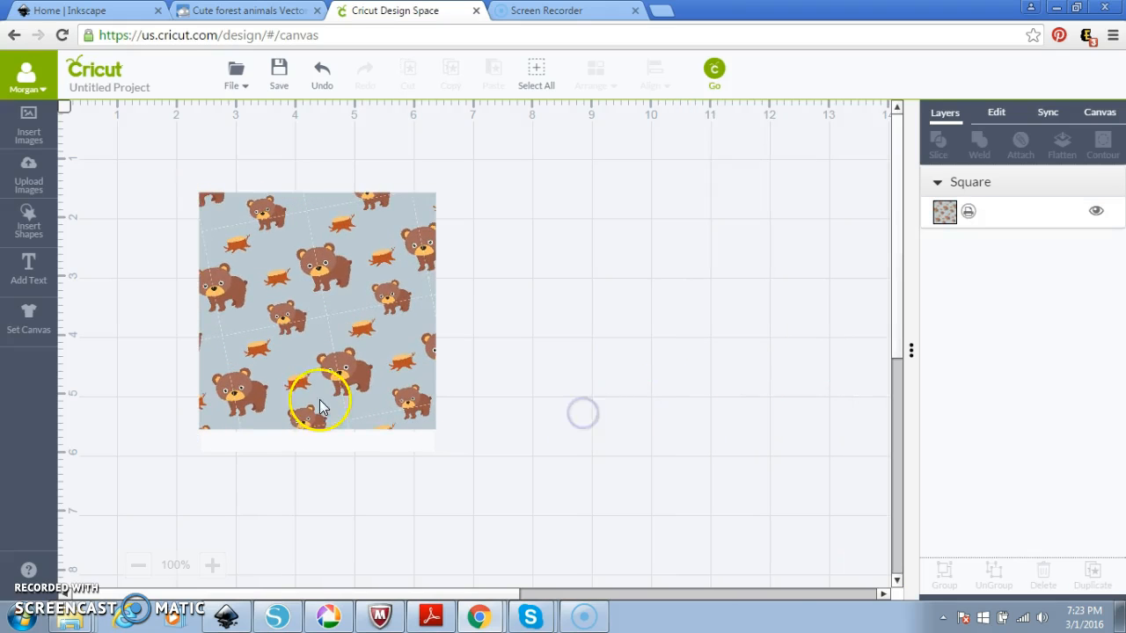
Resize the bear square to a 1.5 × 1.9 in rectangle and relock its proportions.
left_click(292, 362)
left_click(997, 117)
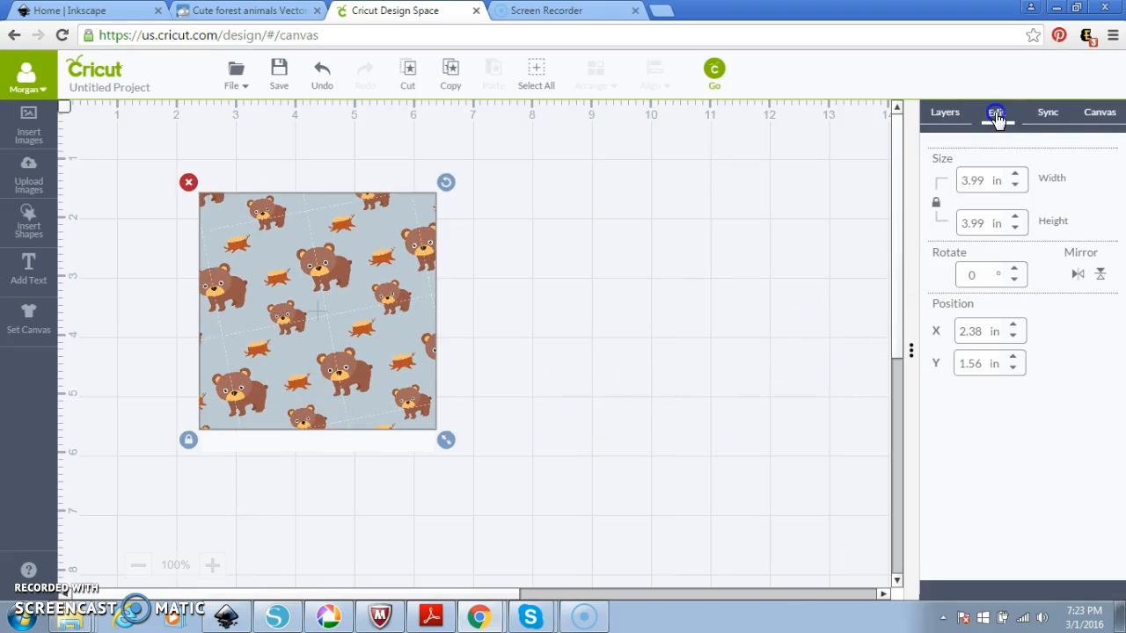
left_click(937, 204)
left_click_drag(988, 183, 922, 203)
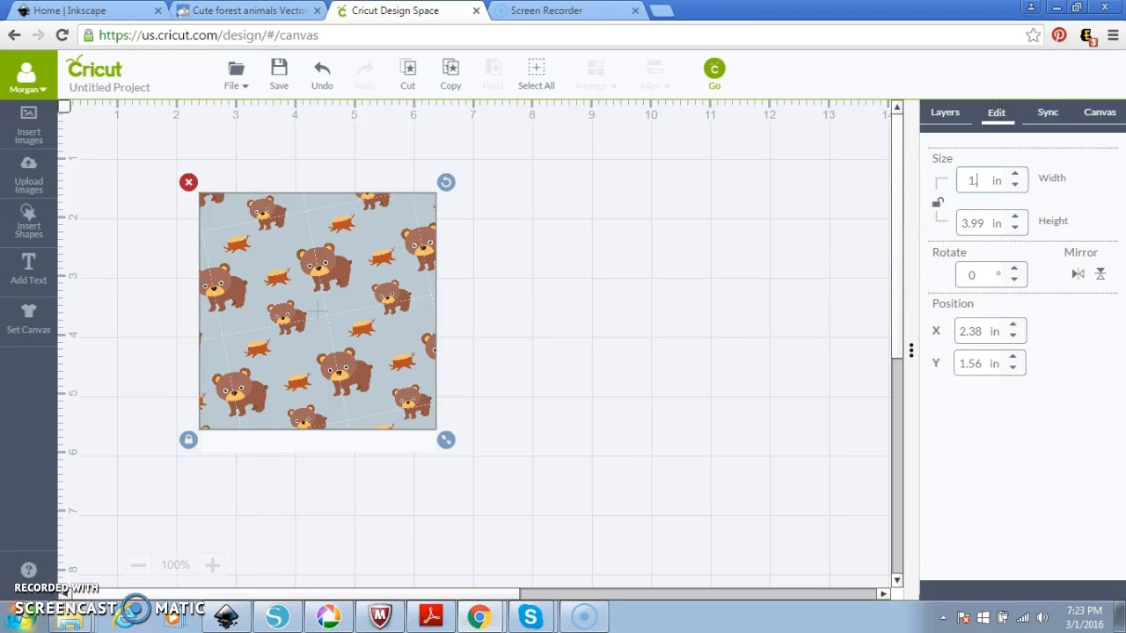
key("Tab")
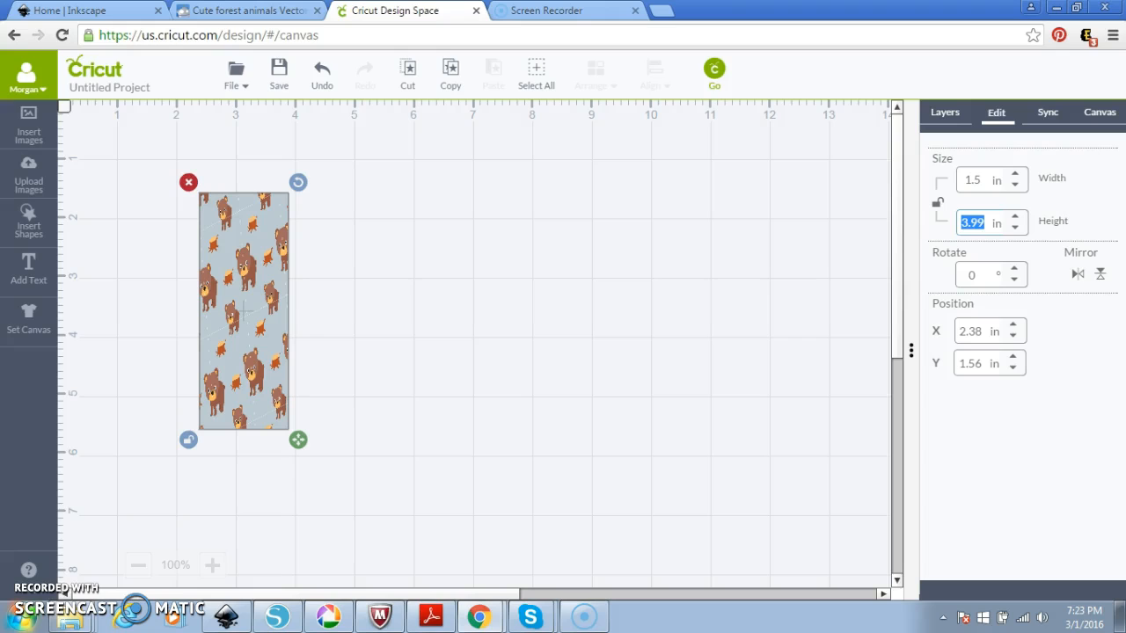
key("Return")
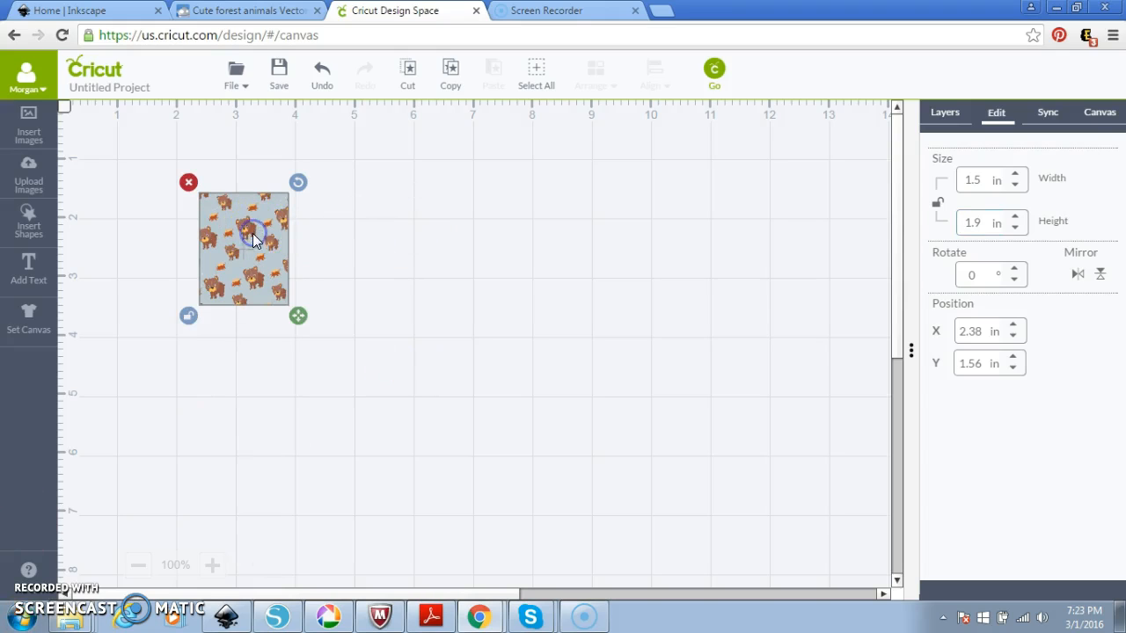
left_click(938, 207)
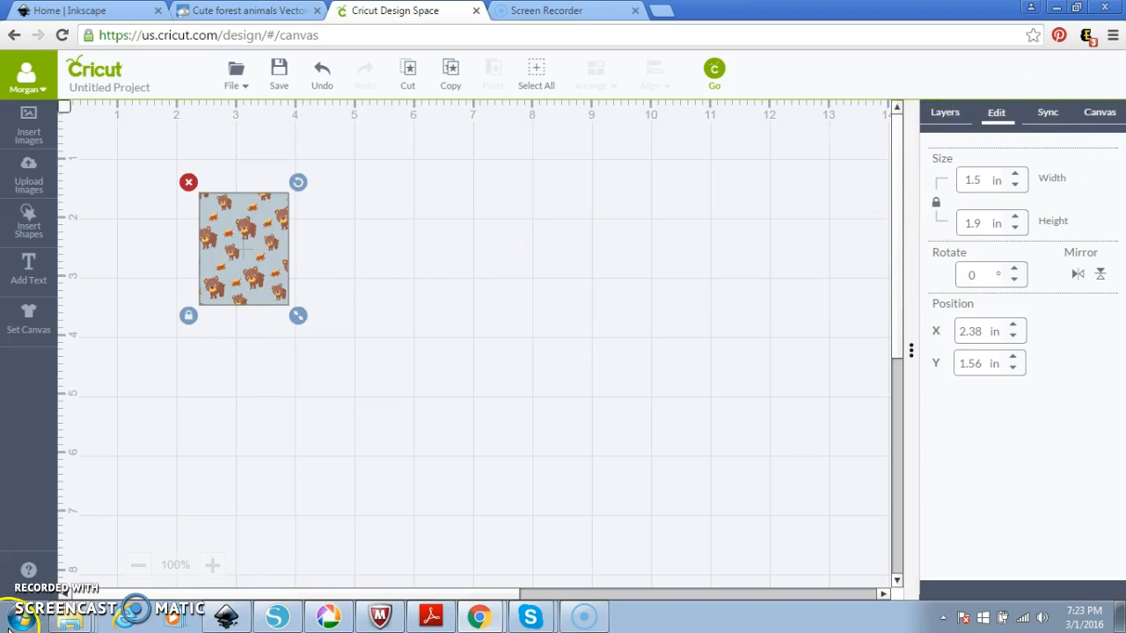
Reapply the bear pattern and set it to 60% scale with a slight rotation.
left_click(212, 565)
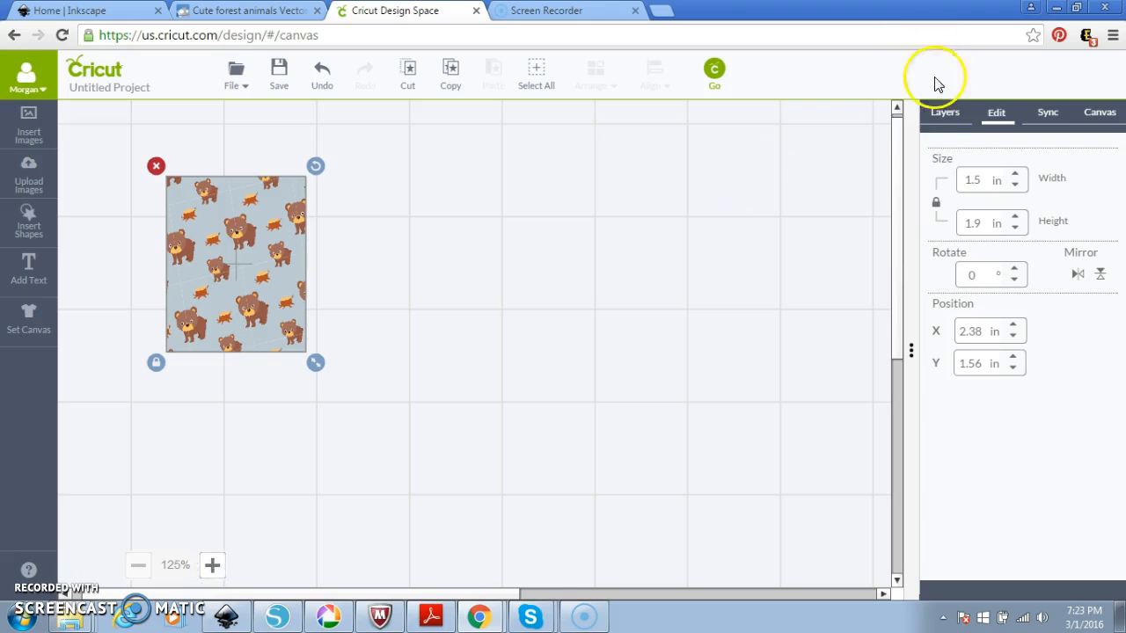
left_click(945, 114)
left_click(945, 212)
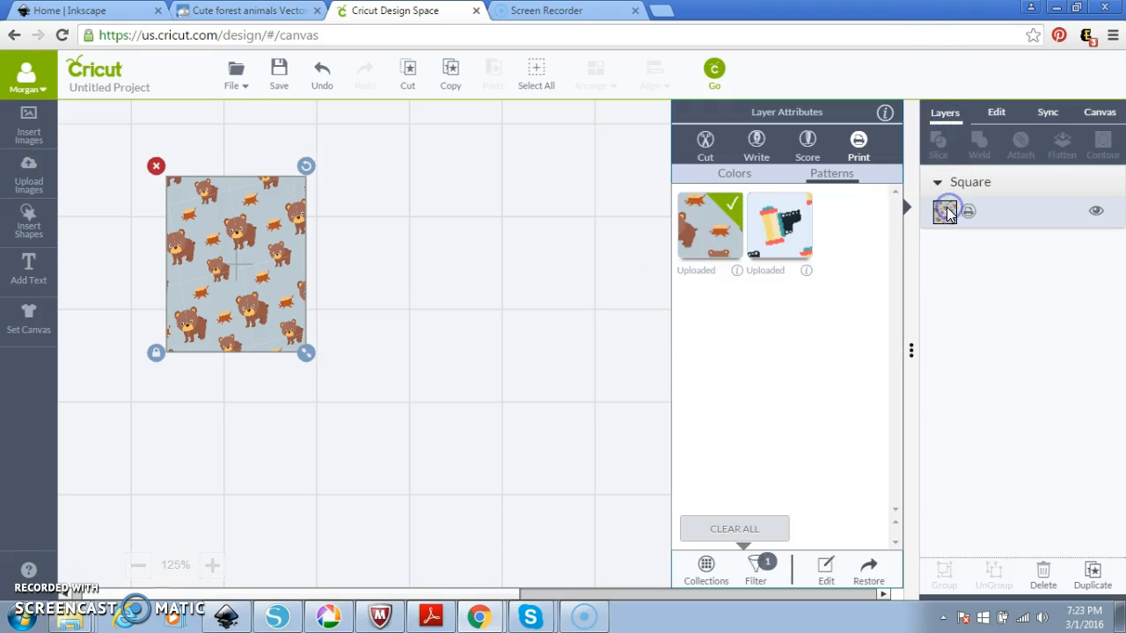
left_click(711, 236)
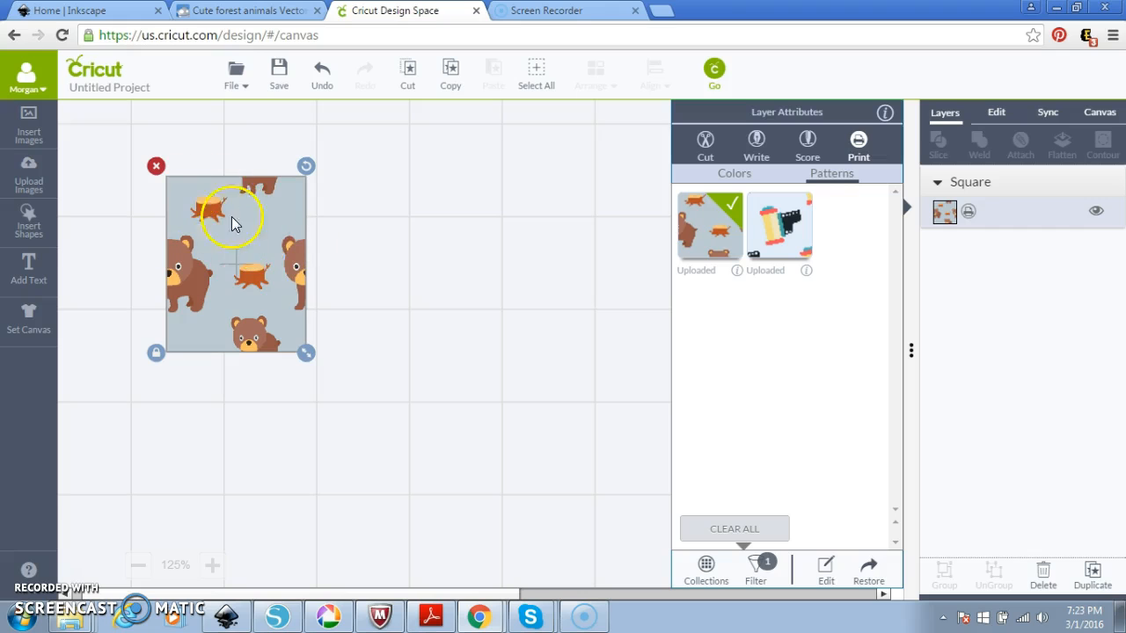
left_click(827, 572)
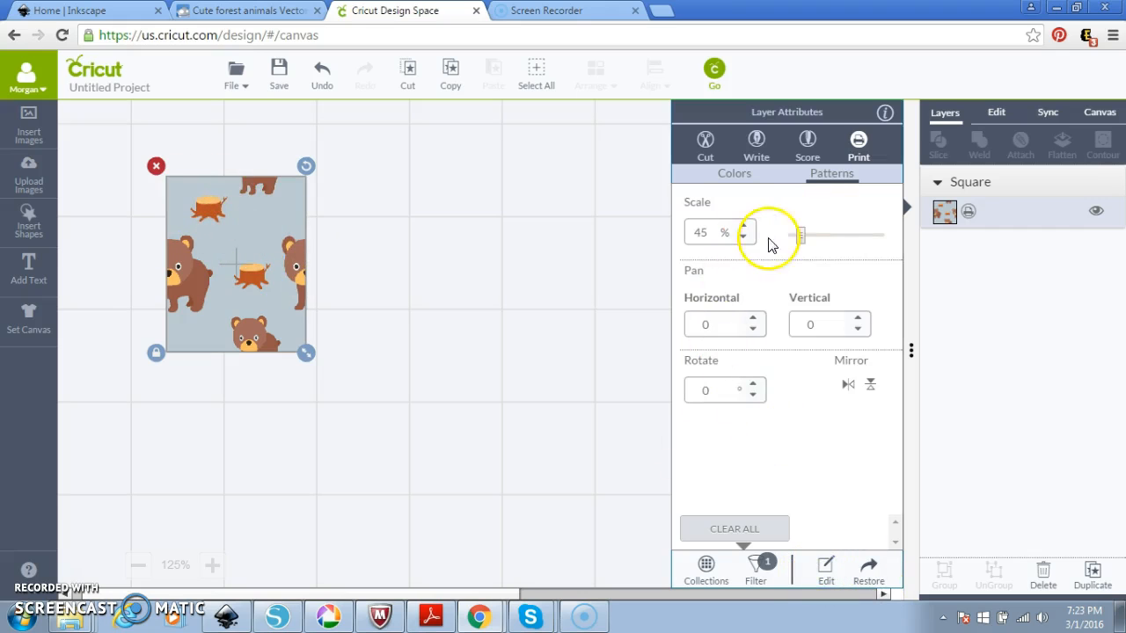
left_click_drag(800, 236, 801, 241)
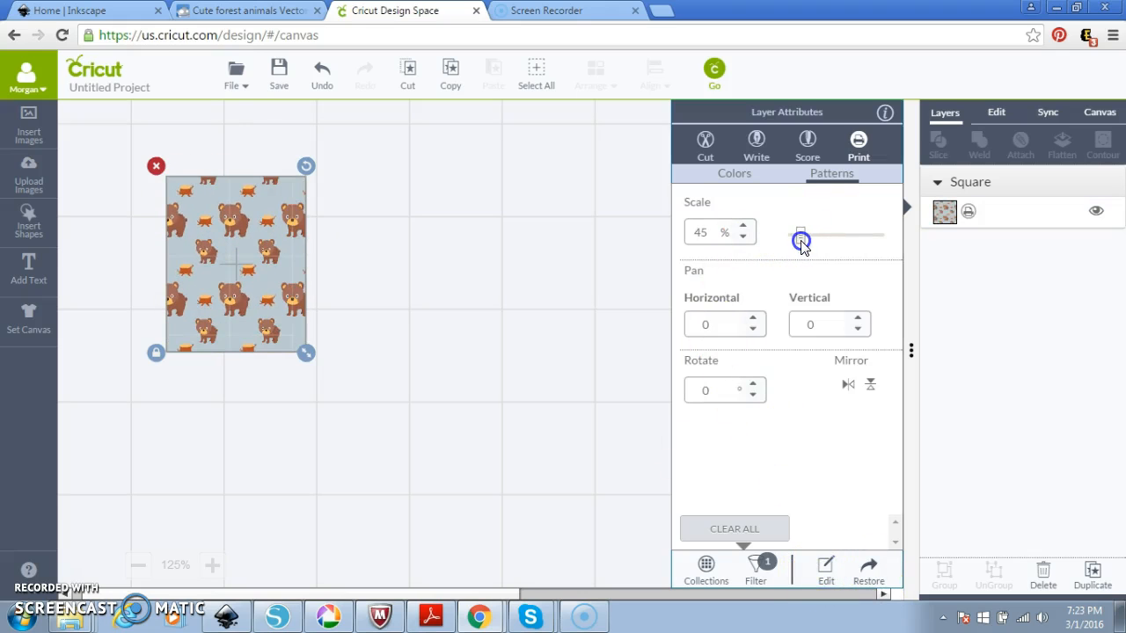
left_click(751, 385)
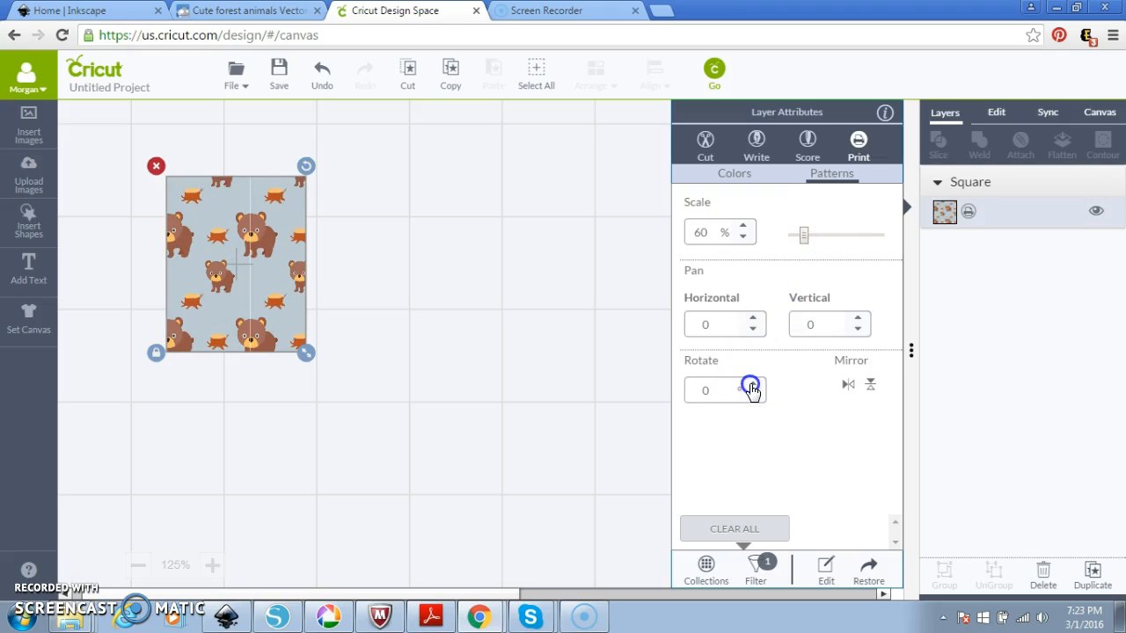
double_click(752, 385)
triple_click(752, 386)
triple_click(752, 386)
double_click(752, 385)
left_click(410, 393)
Nudge the bear rectangle, copy-paste a duplicate just right of it, then open Upload Images.
right_click(260, 272)
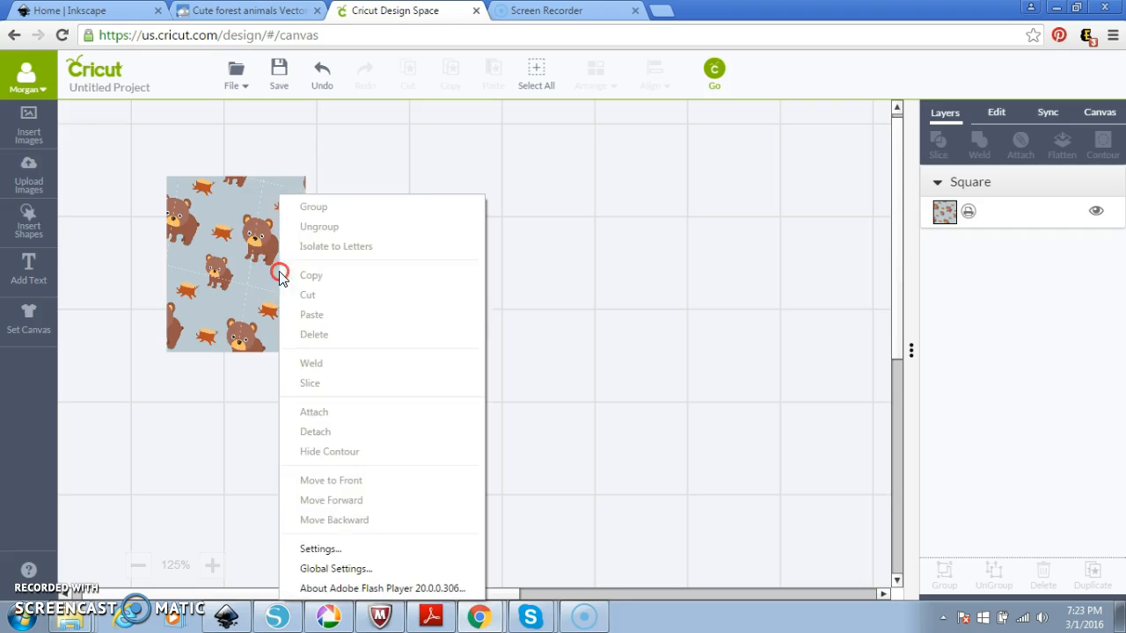
left_click(208, 278)
left_click_drag(278, 272, 322, 258)
right_click(322, 259)
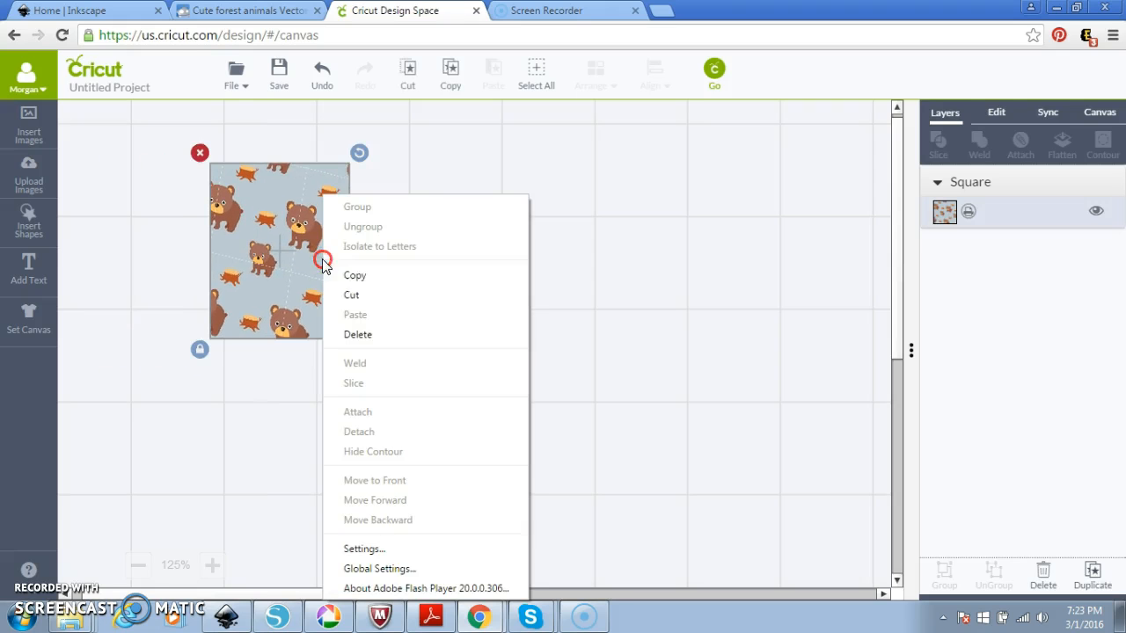
left_click(376, 275)
right_click(425, 288)
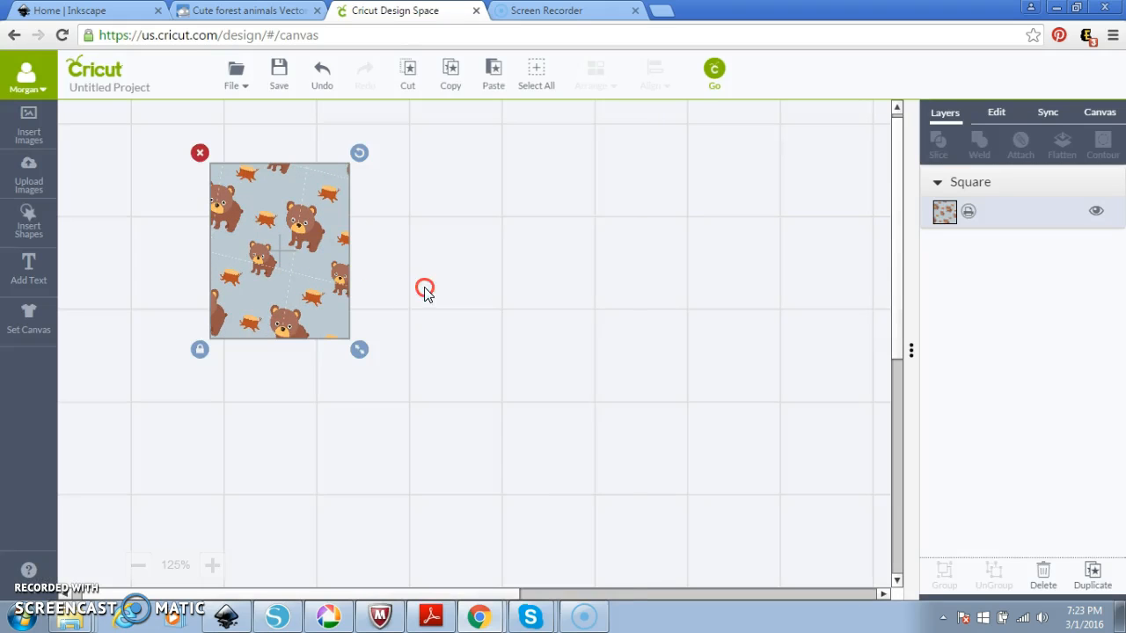
left_click(464, 322)
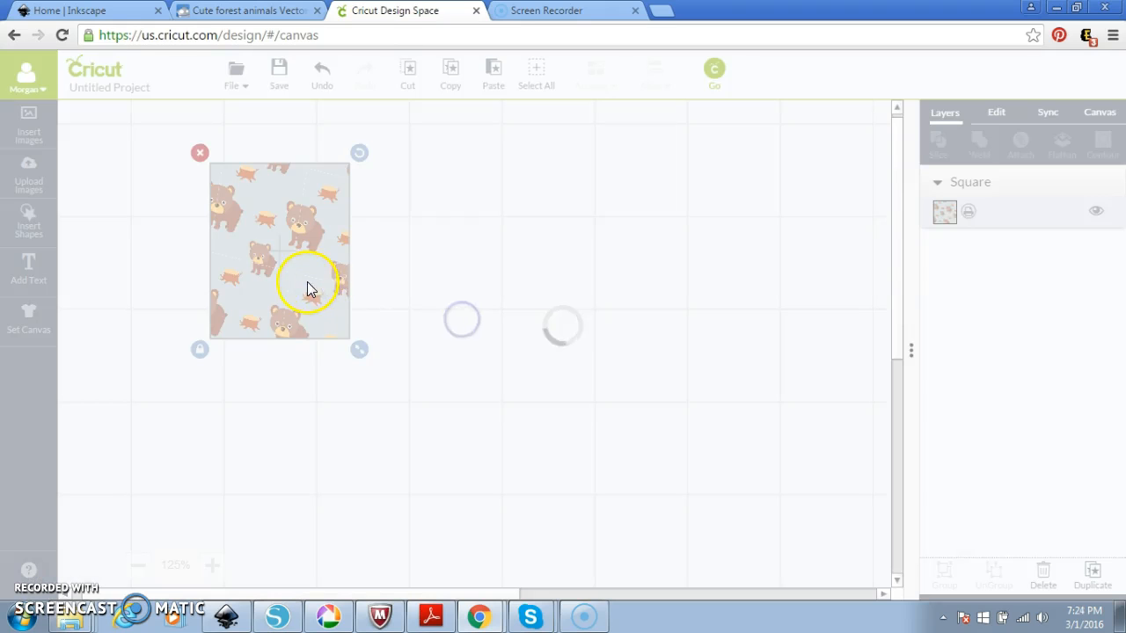
left_click_drag(311, 287, 447, 267)
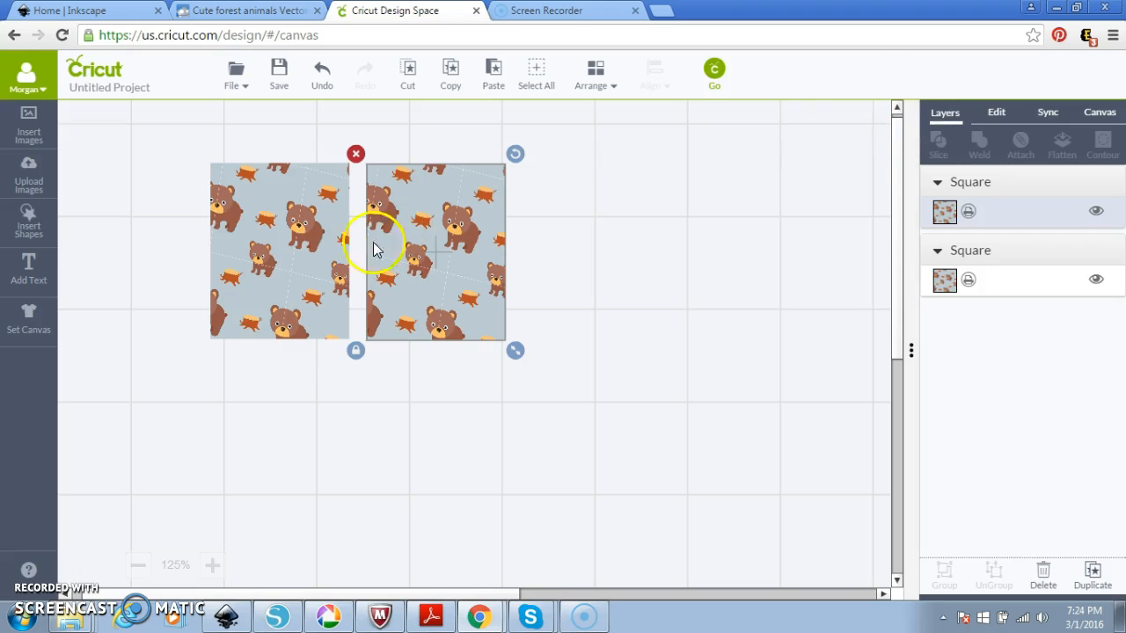
left_click(44, 173)
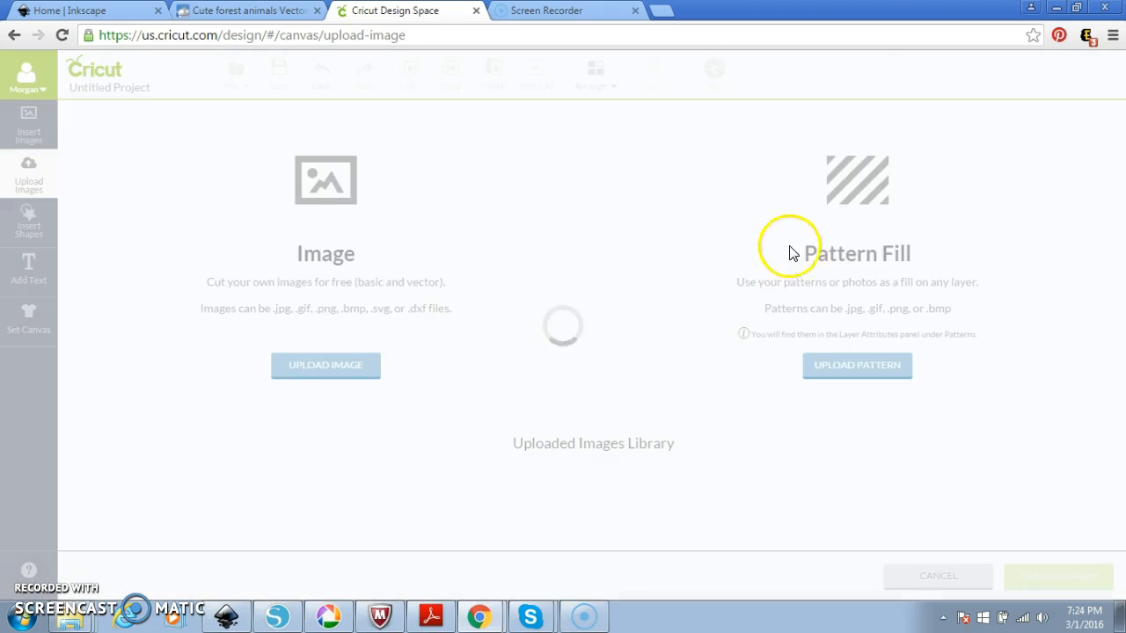
Upload fox pattern 1 as a new pattern fill and save it.
left_click(867, 370)
left_click(219, 253)
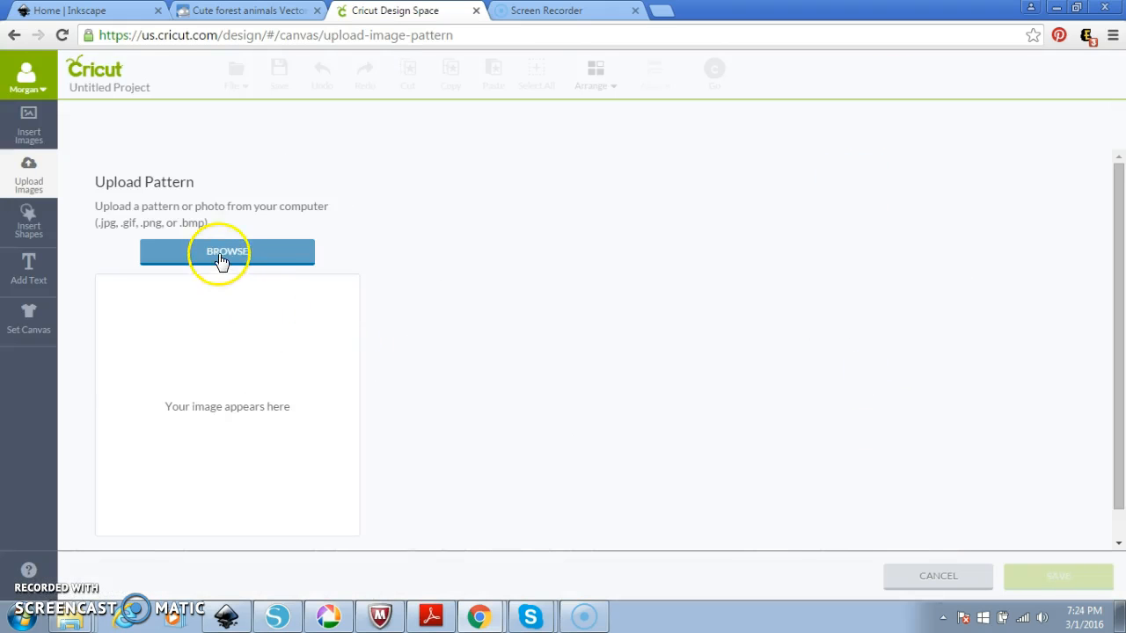
left_click(279, 132)
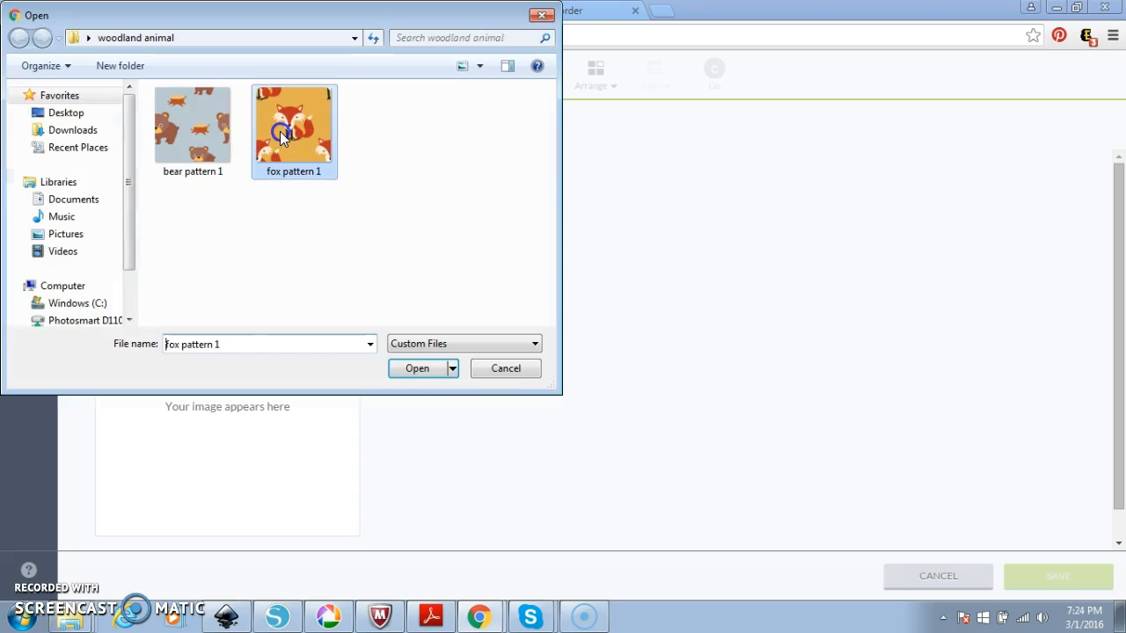
left_click(399, 373)
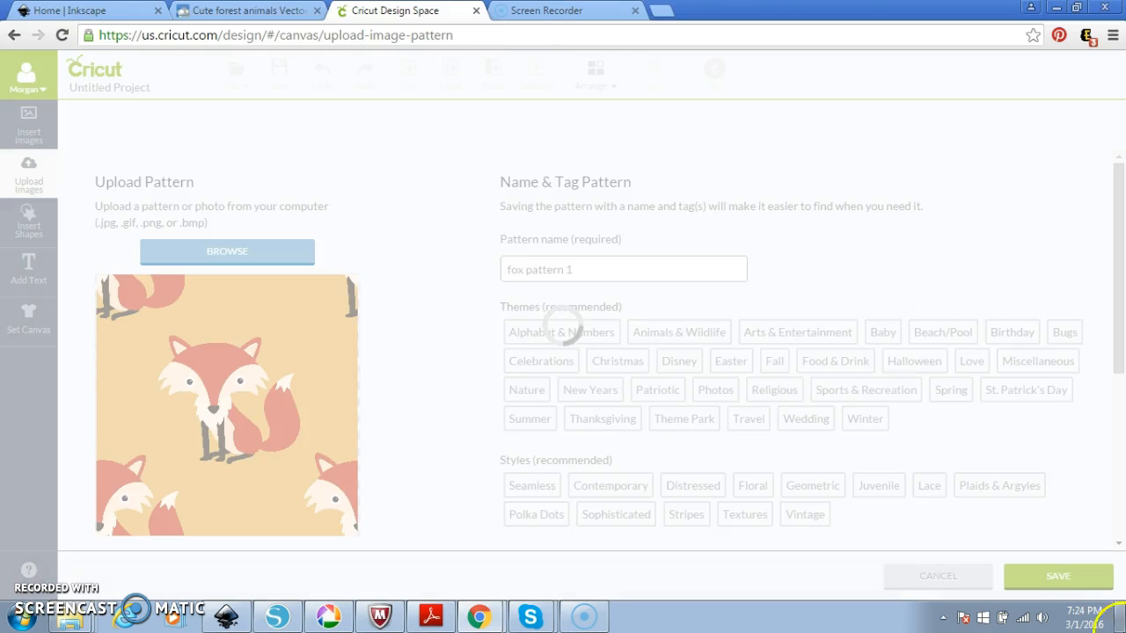
left_click(1043, 573)
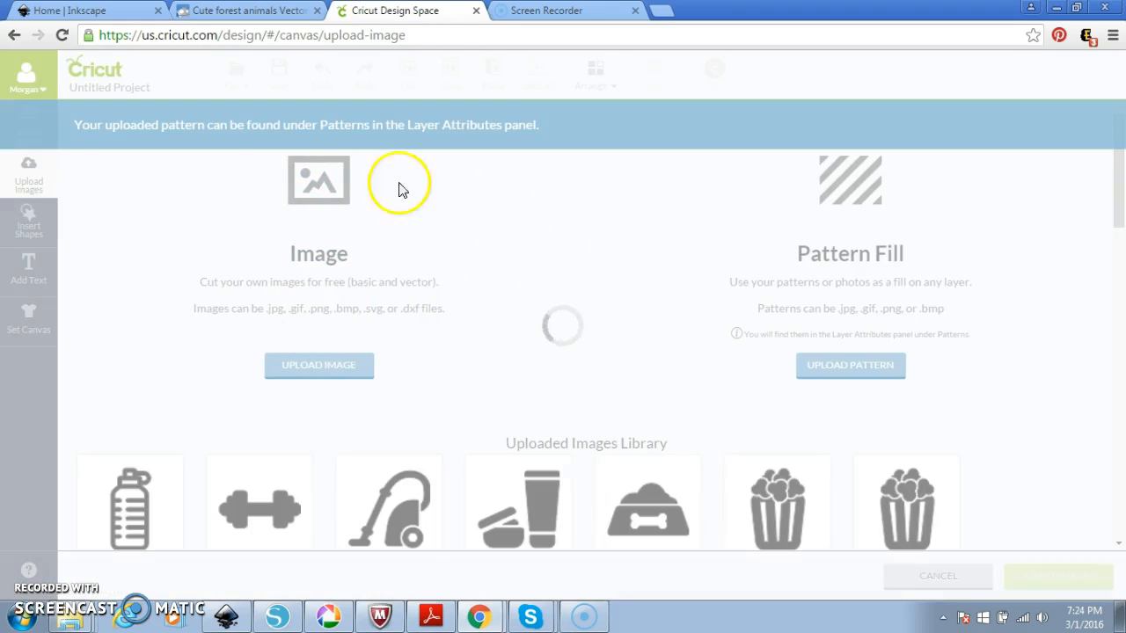
Fill the right square with the uploaded fox pattern and scale it to 55% so several foxes show.
left_click(935, 579)
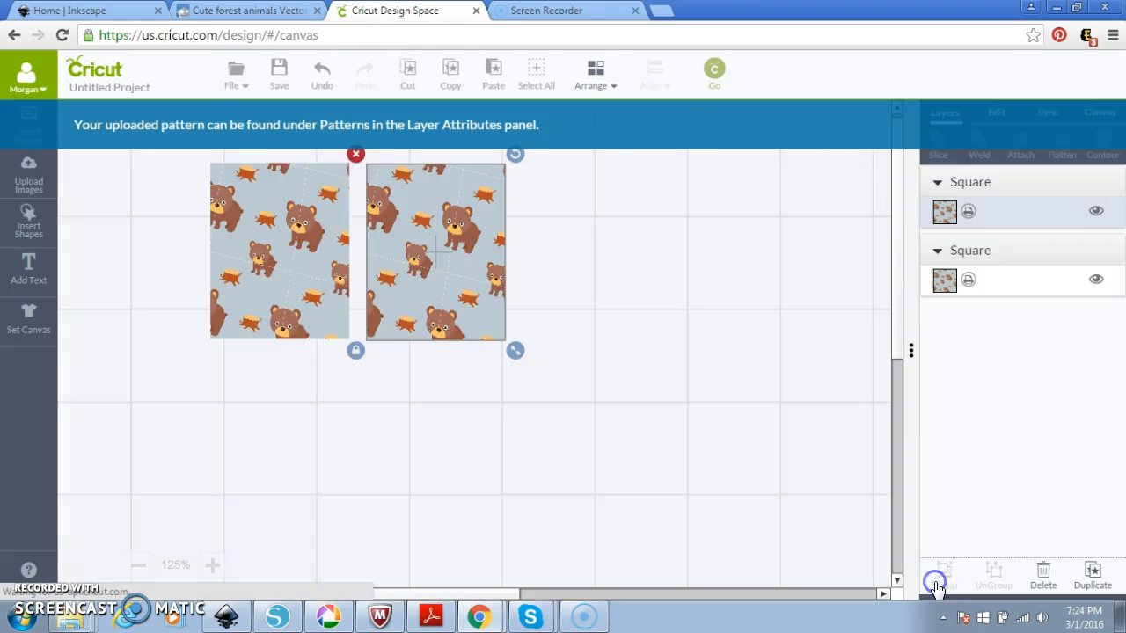
left_click(947, 213)
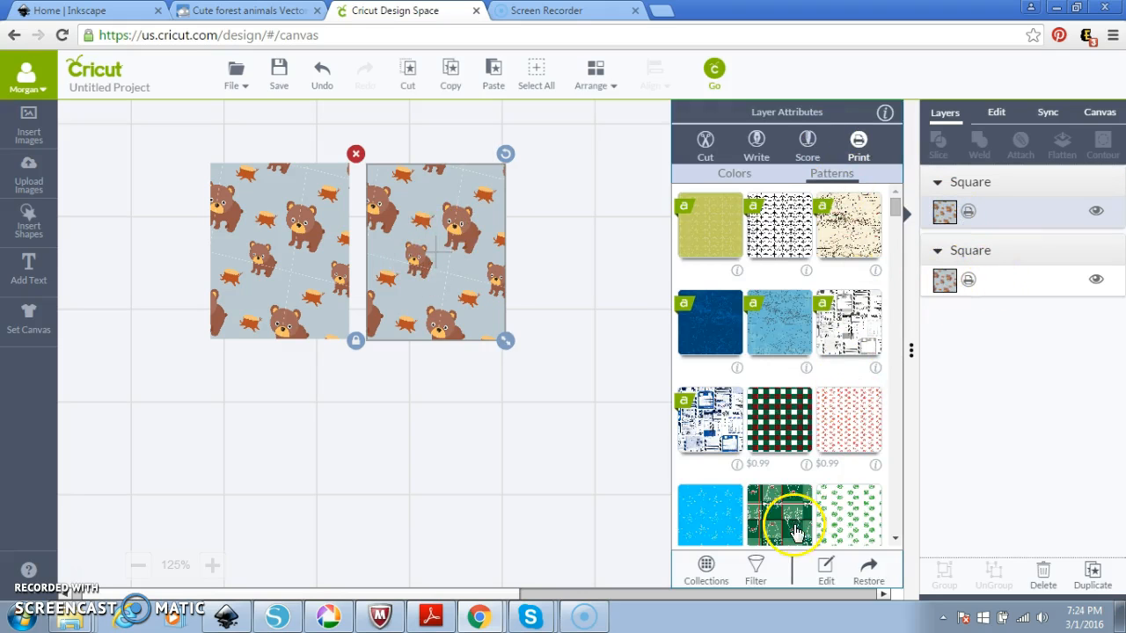
left_click(757, 567)
left_click(726, 471)
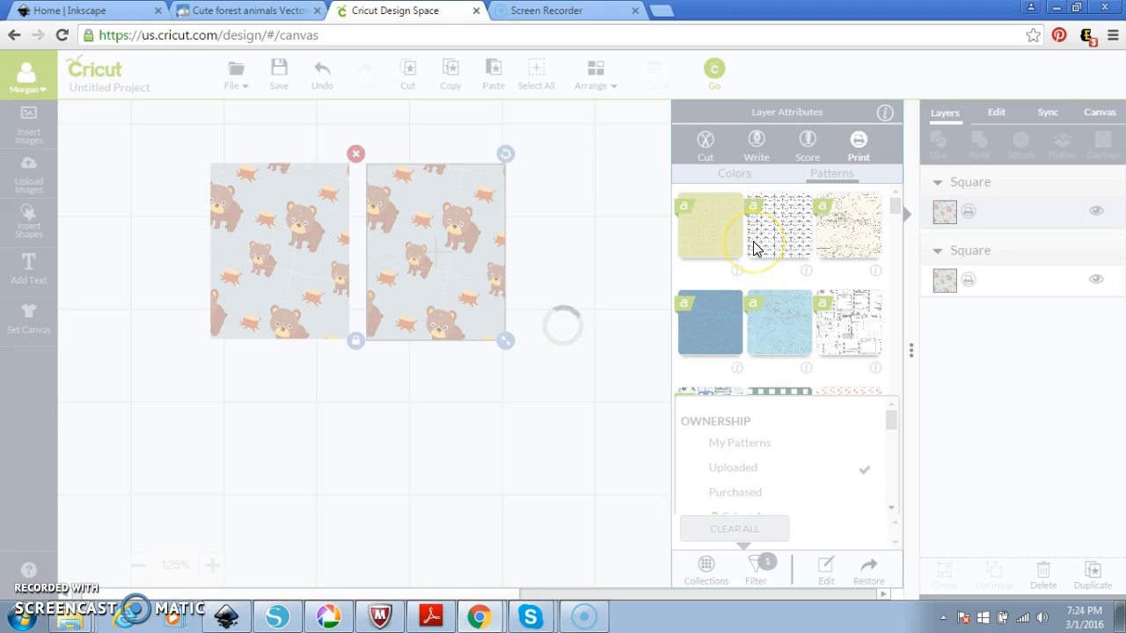
left_click(711, 225)
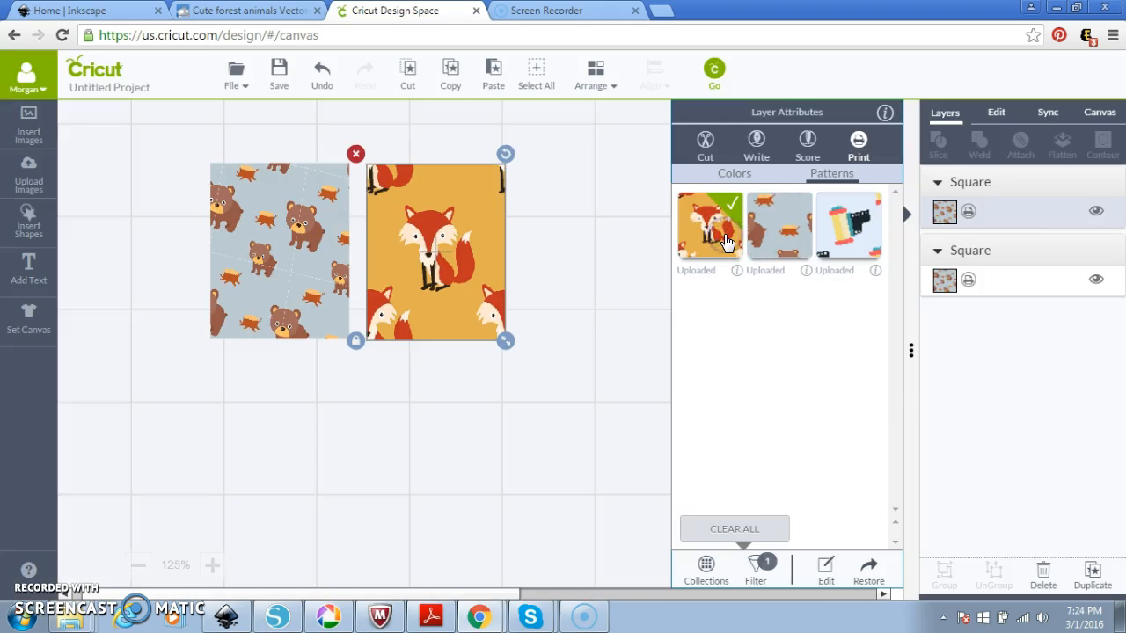
left_click(828, 576)
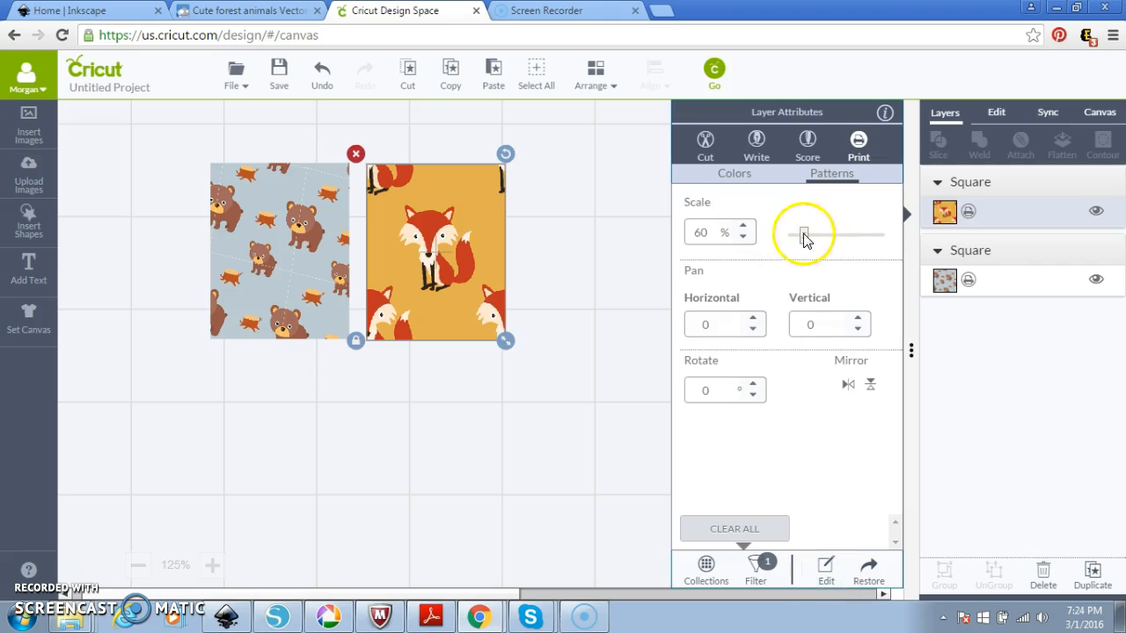
left_click_drag(803, 236, 805, 236)
left_click(520, 424)
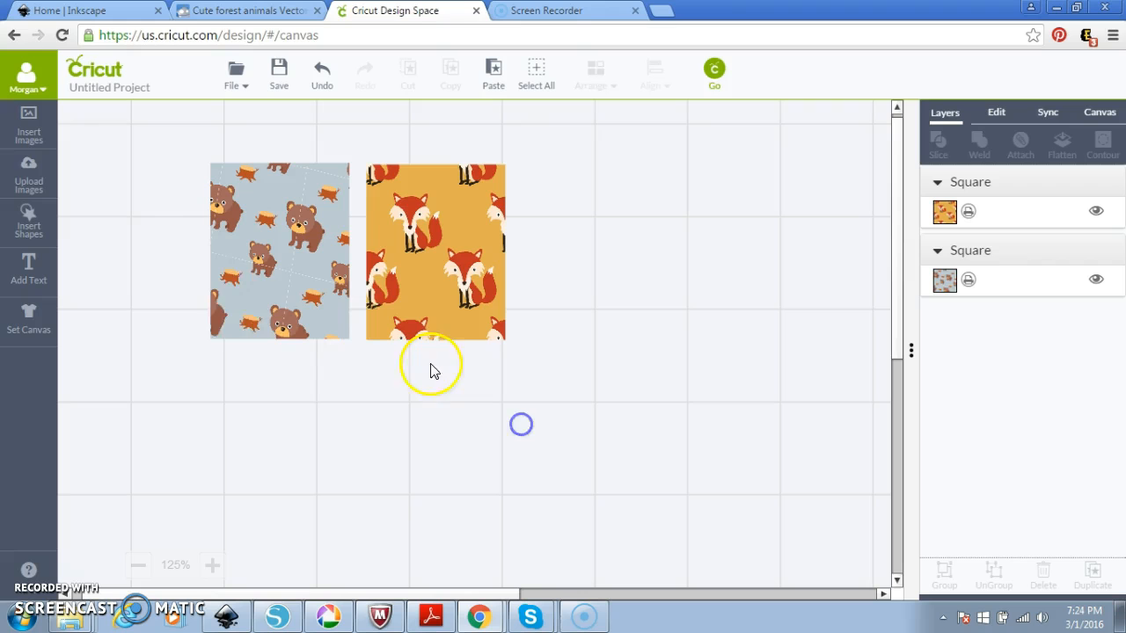
Search the image library for 'banner' and limit the results to Cricut Access images.
left_click(27, 125)
left_click(842, 122)
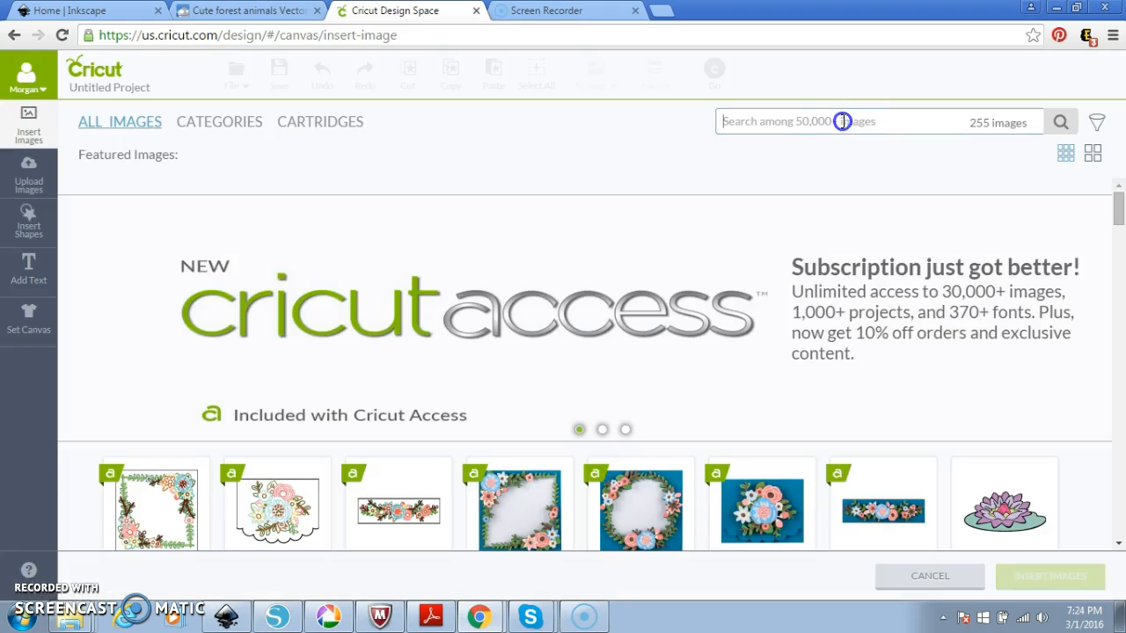
type("banner")
key("Return")
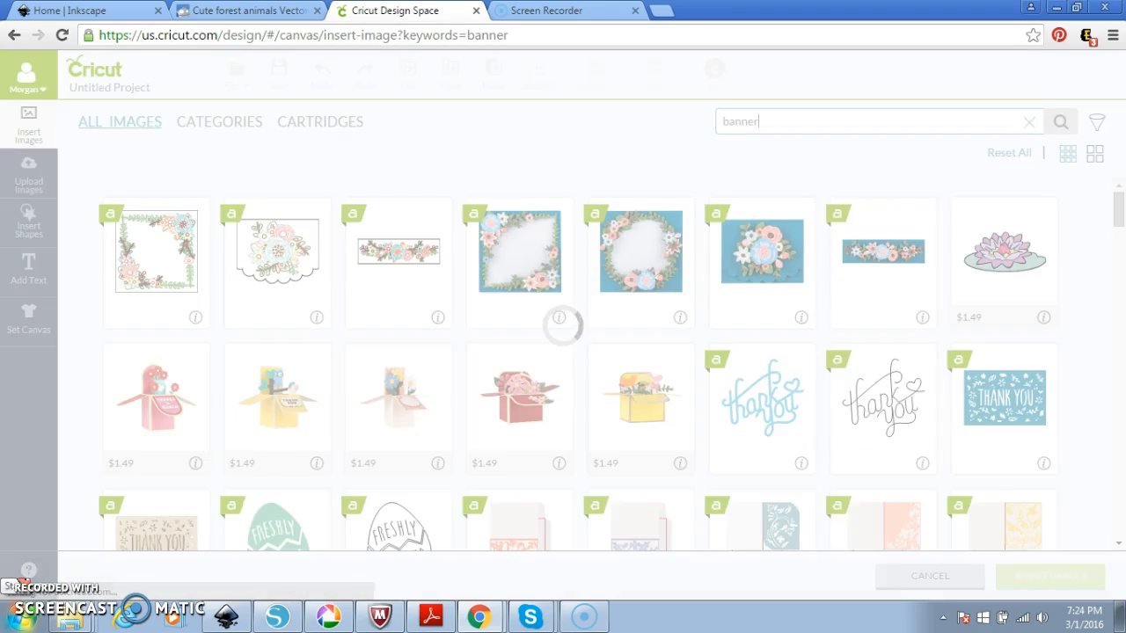
left_click(1097, 125)
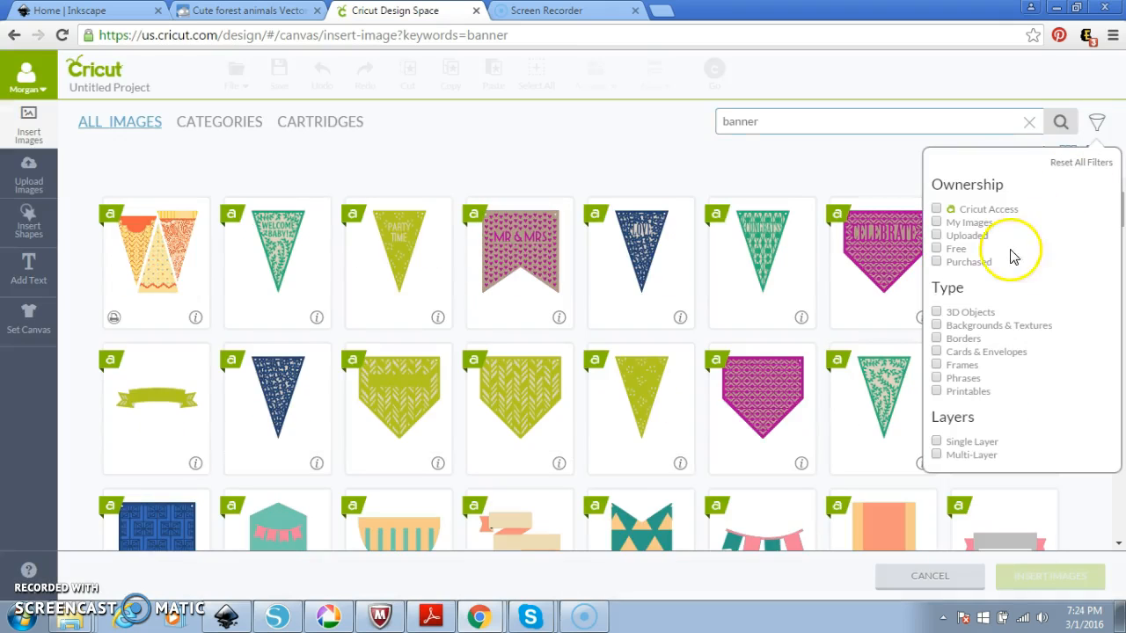
left_click(937, 210)
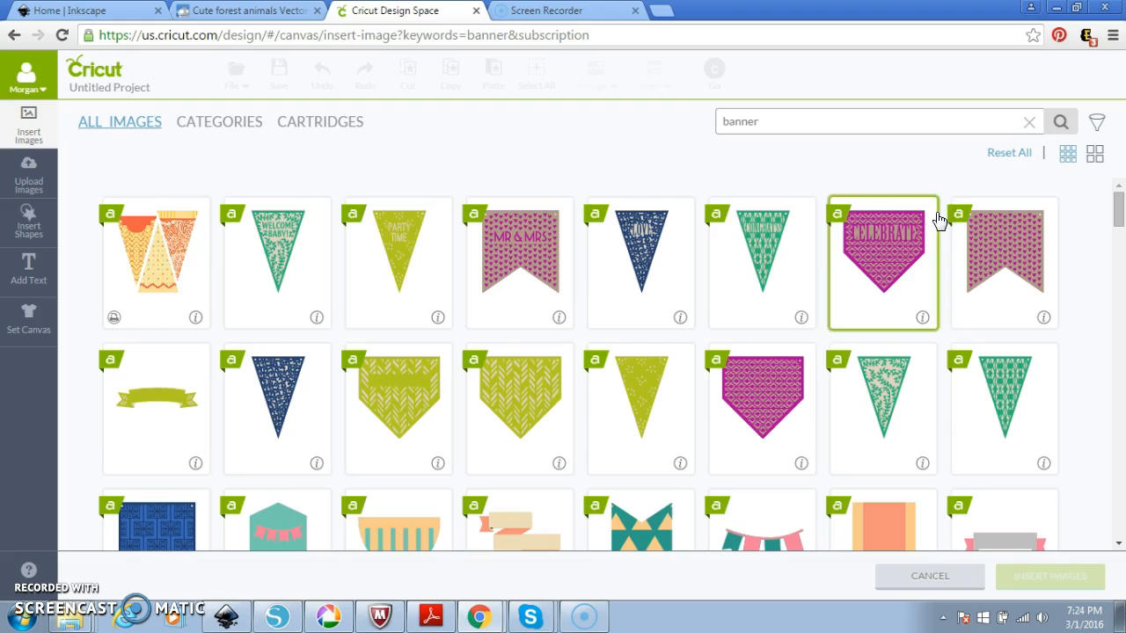
Browse the results and insert the yellow pennant image as a new Pennant layer.
scroll(818, 273, "down", 10)
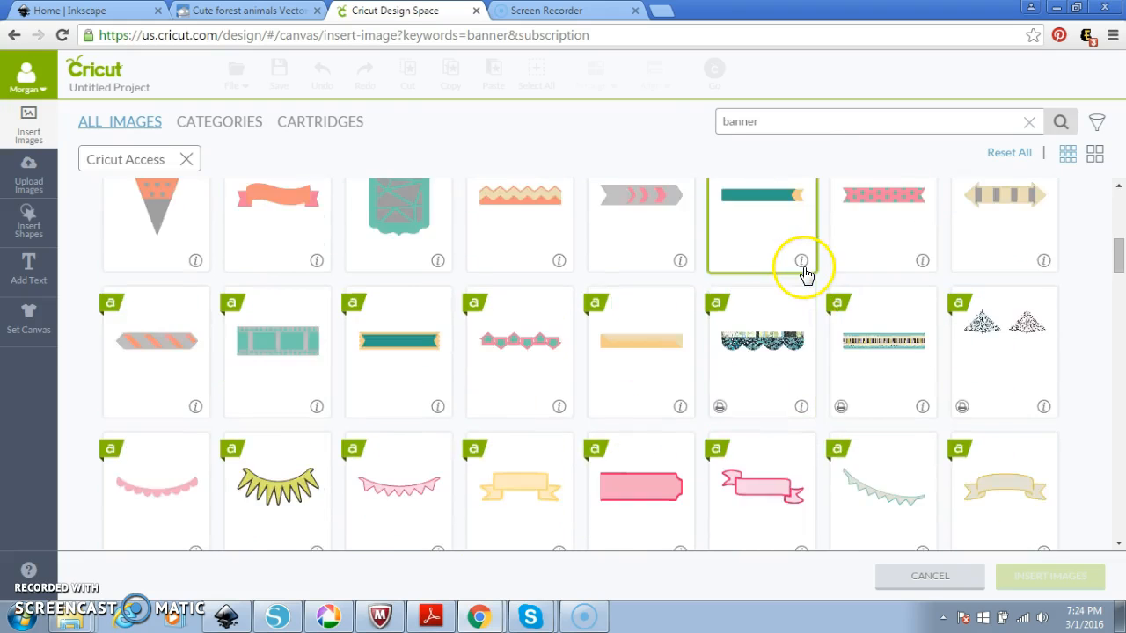
scroll(805, 282, "down", 8)
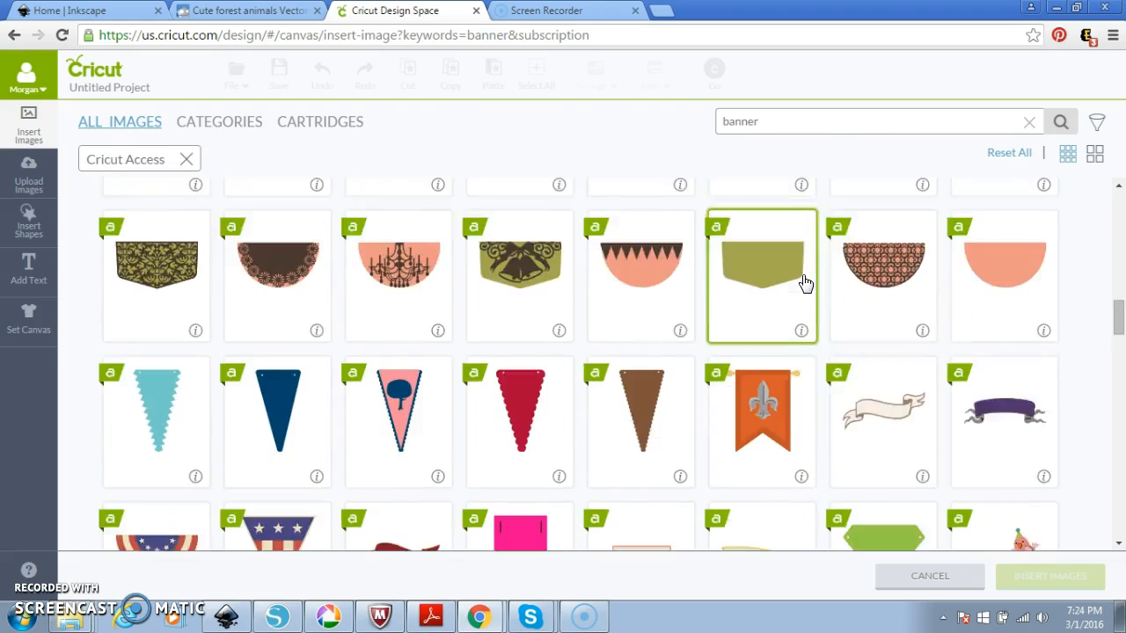
scroll(805, 282, "down", 10)
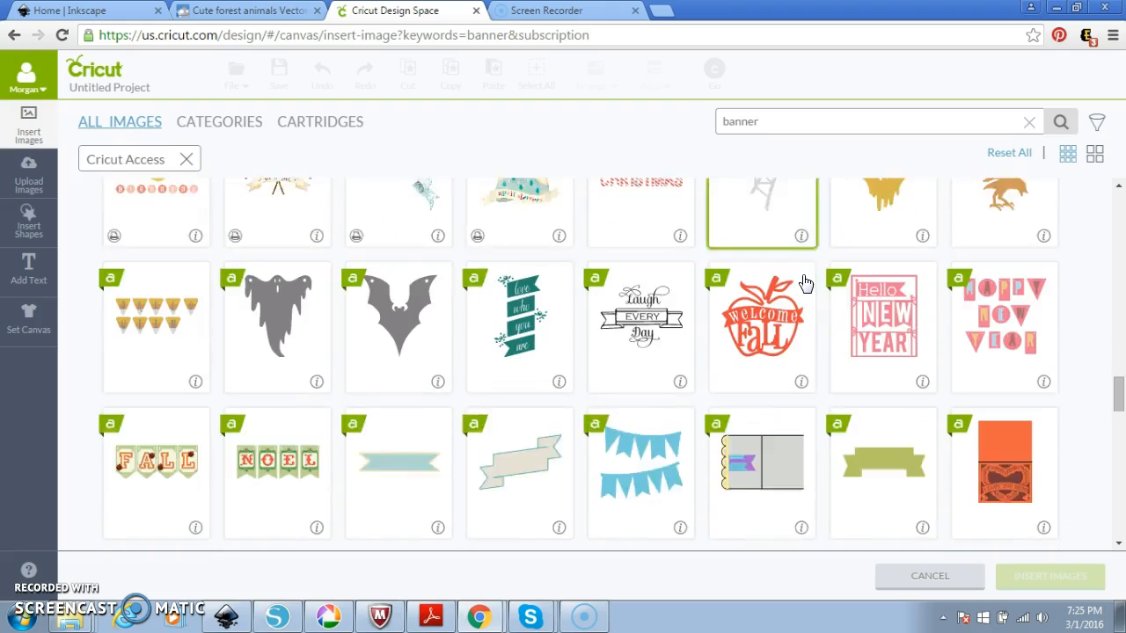
scroll(806, 283, "down", 10)
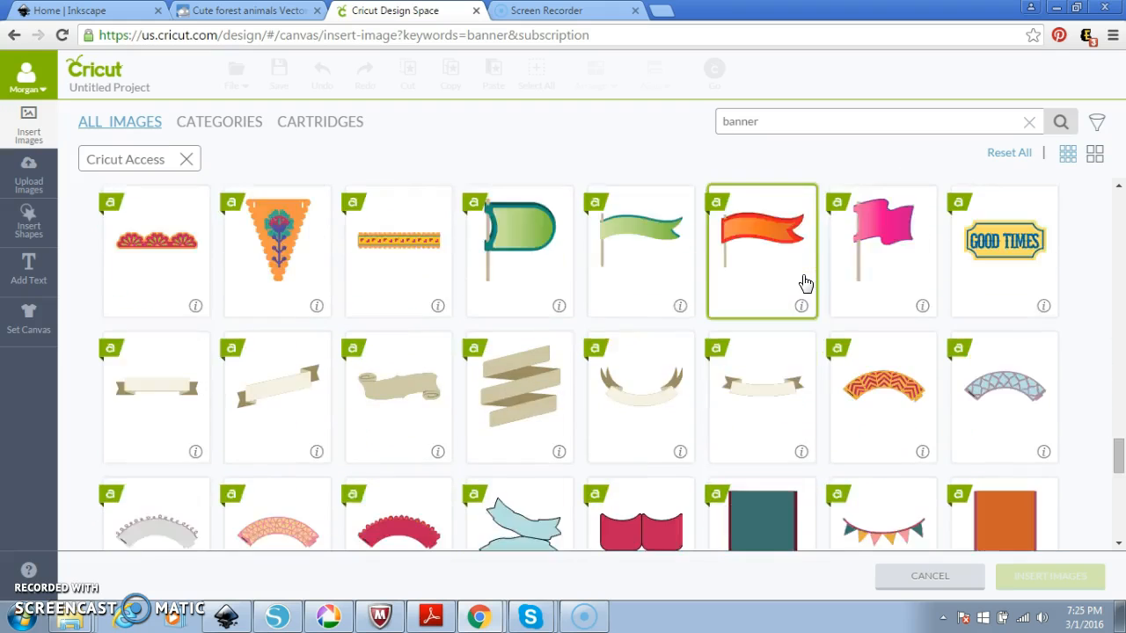
scroll(805, 282, "down", 2)
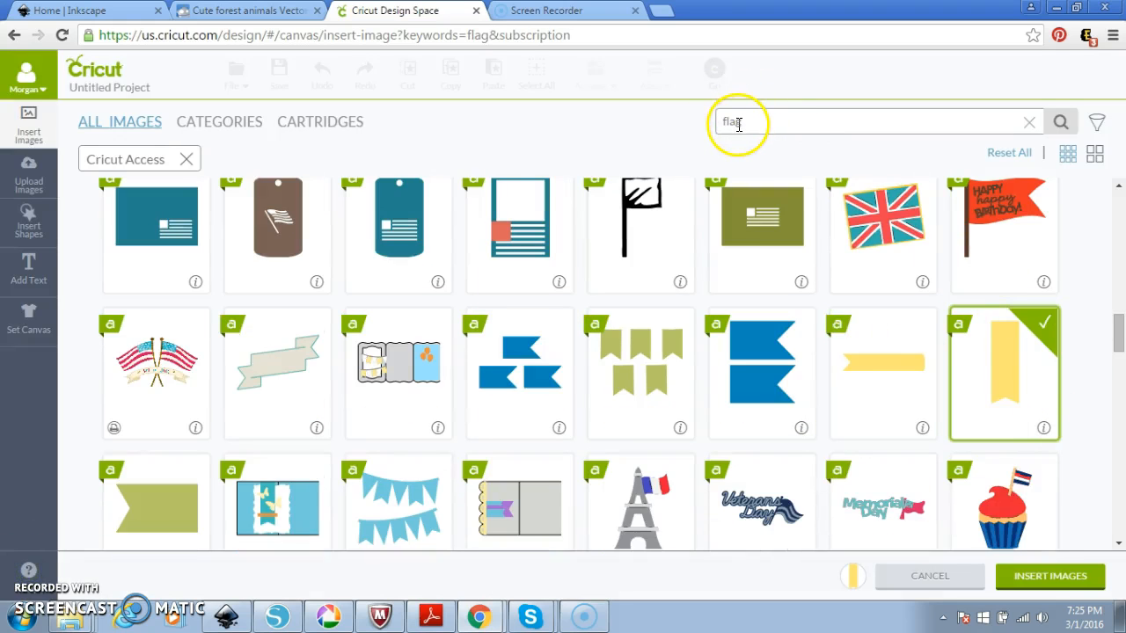
scroll(669, 350, "up", 14)
scroll(664, 336, "down", 6)
scroll(664, 336, "down", 8)
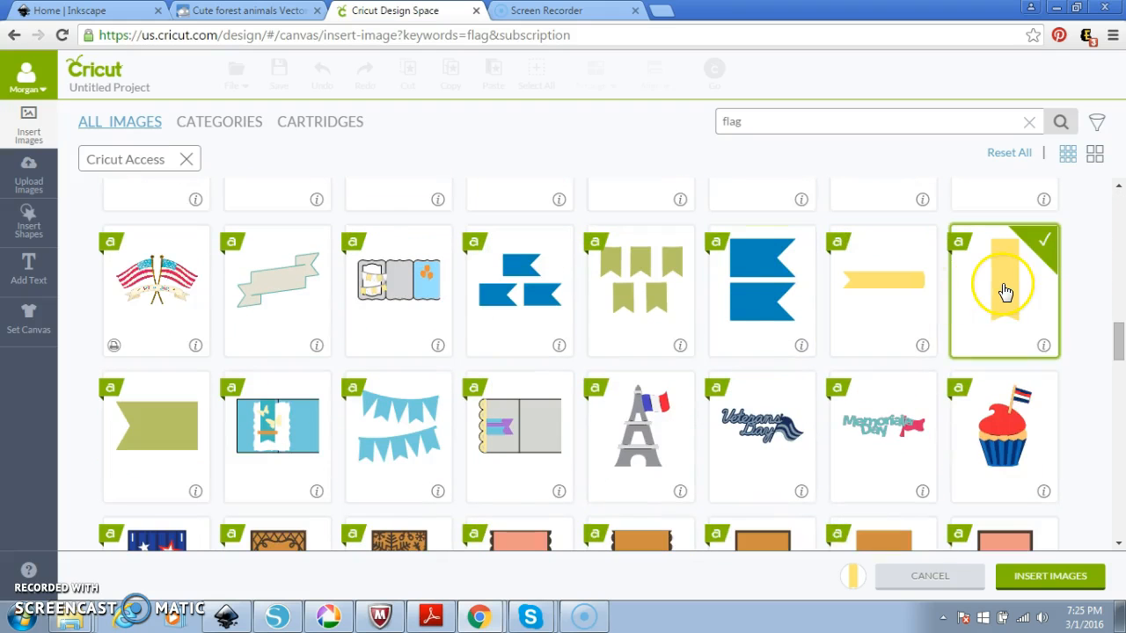
left_click(1064, 583)
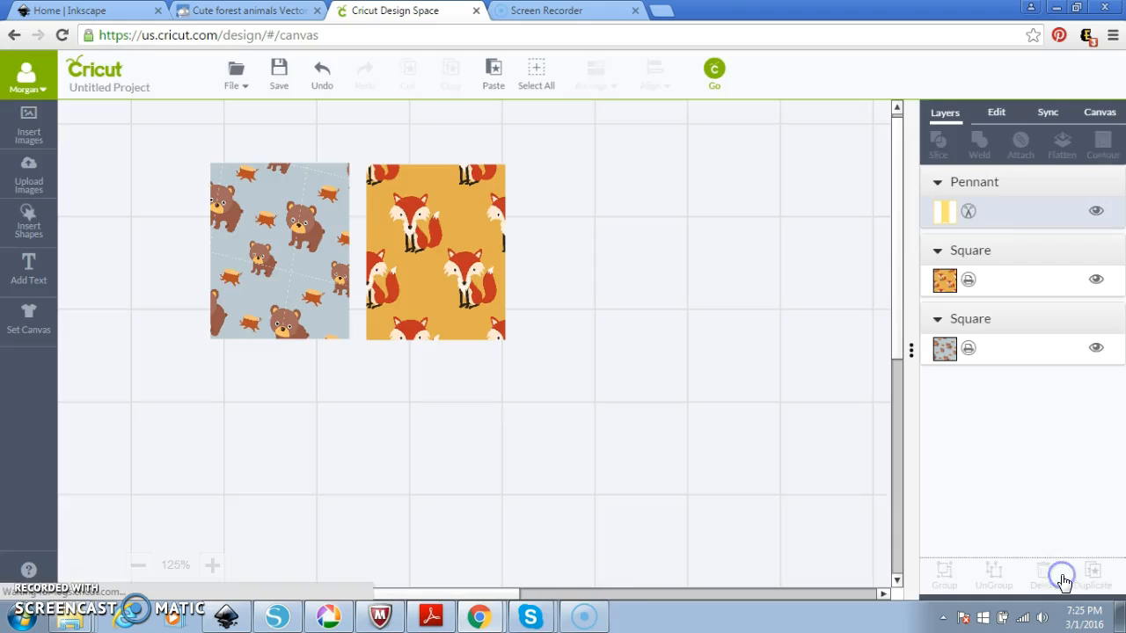
Move the yellow pennant beside the fox square and set its height to 1.9 in.
left_click_drag(570, 578, 559, 189)
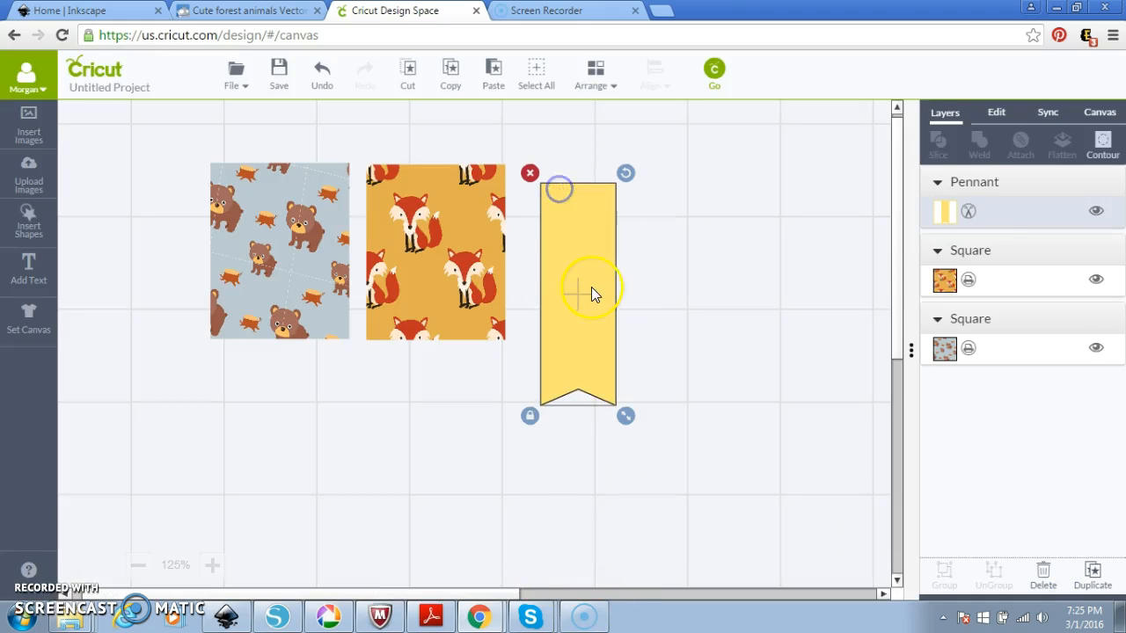
left_click(1000, 114)
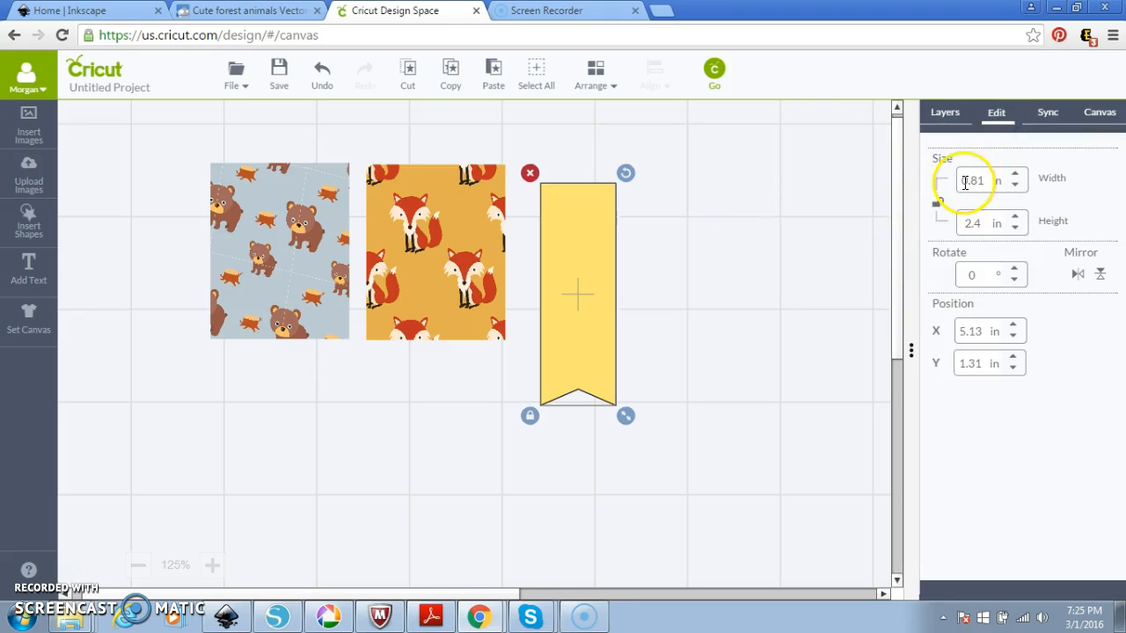
left_click(986, 221)
type("1")
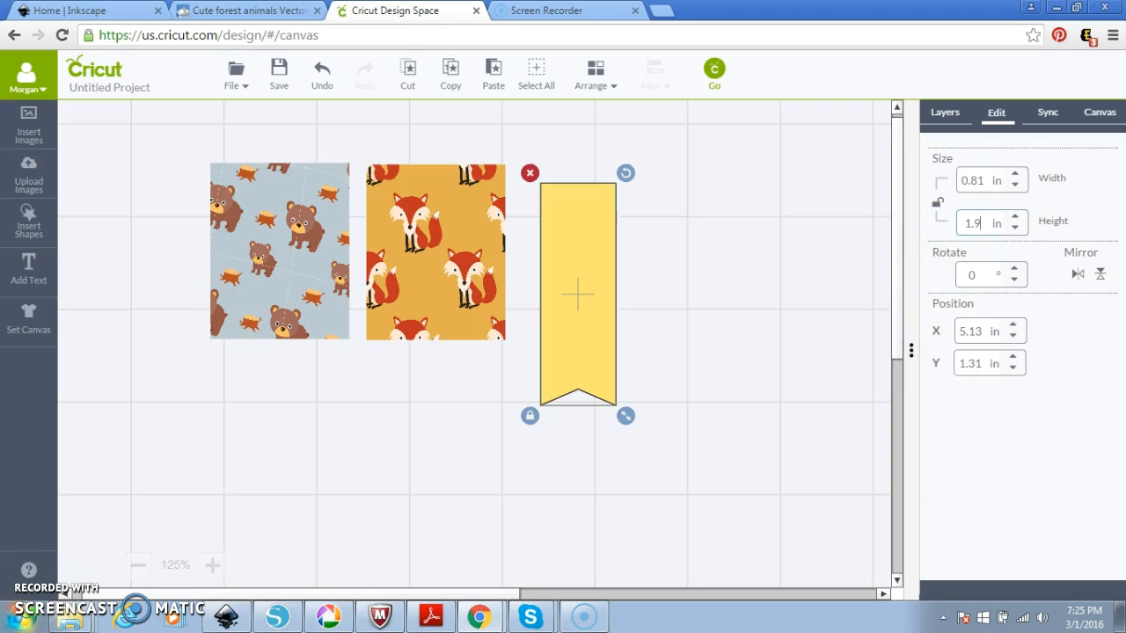
type(".9")
key("Return")
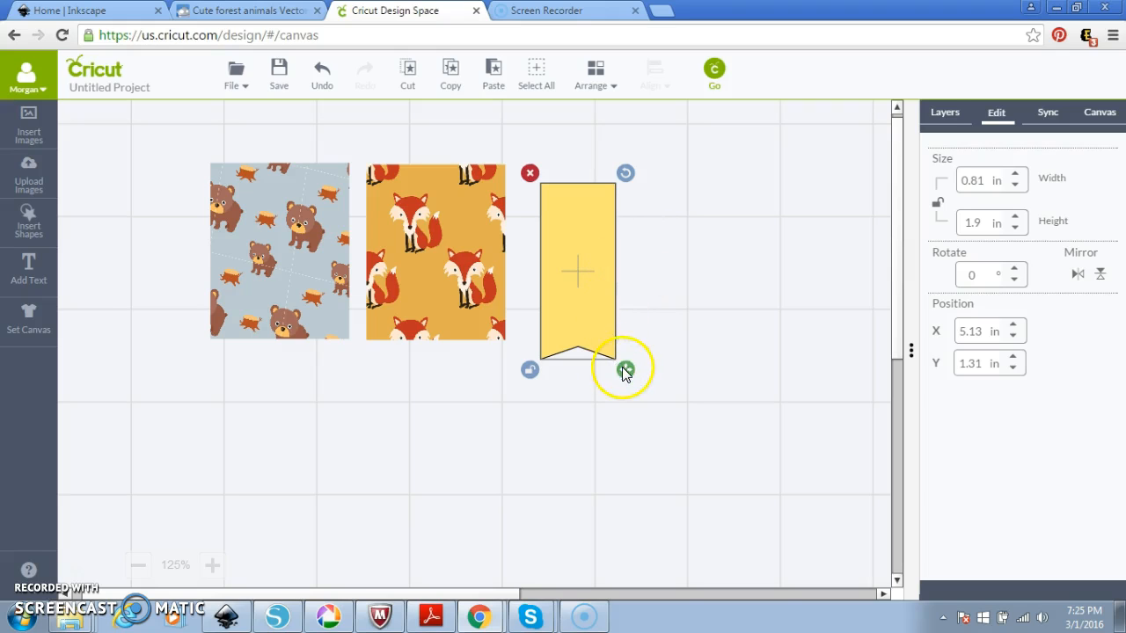
Try a narrower 0.3 in pennant width, then settle the width back at 0.4 in.
left_click(985, 181)
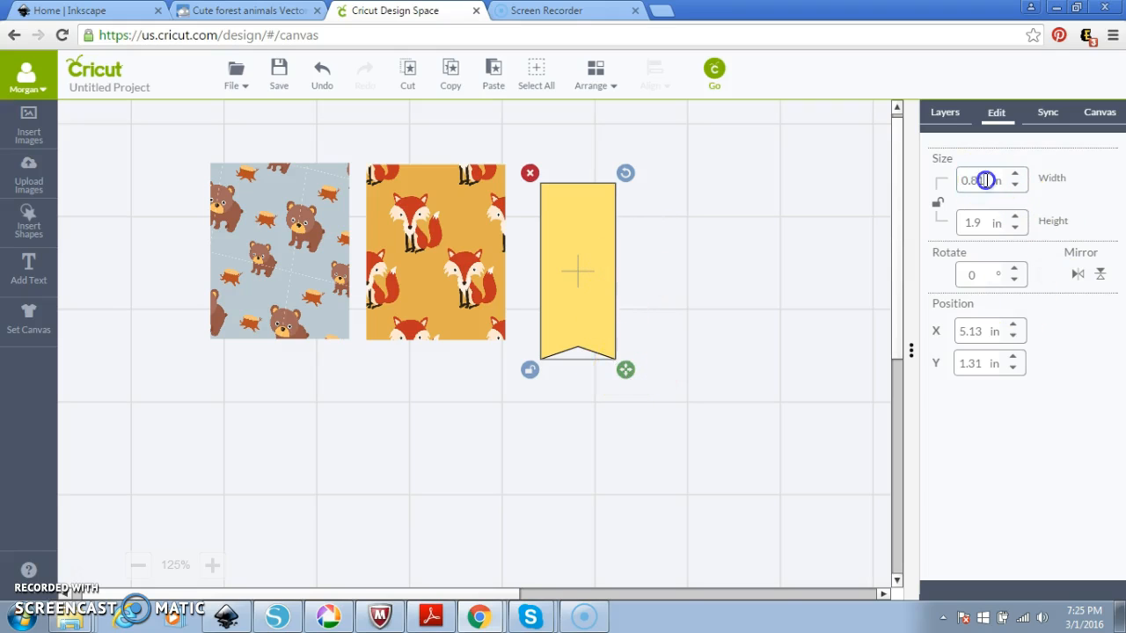
type("0")
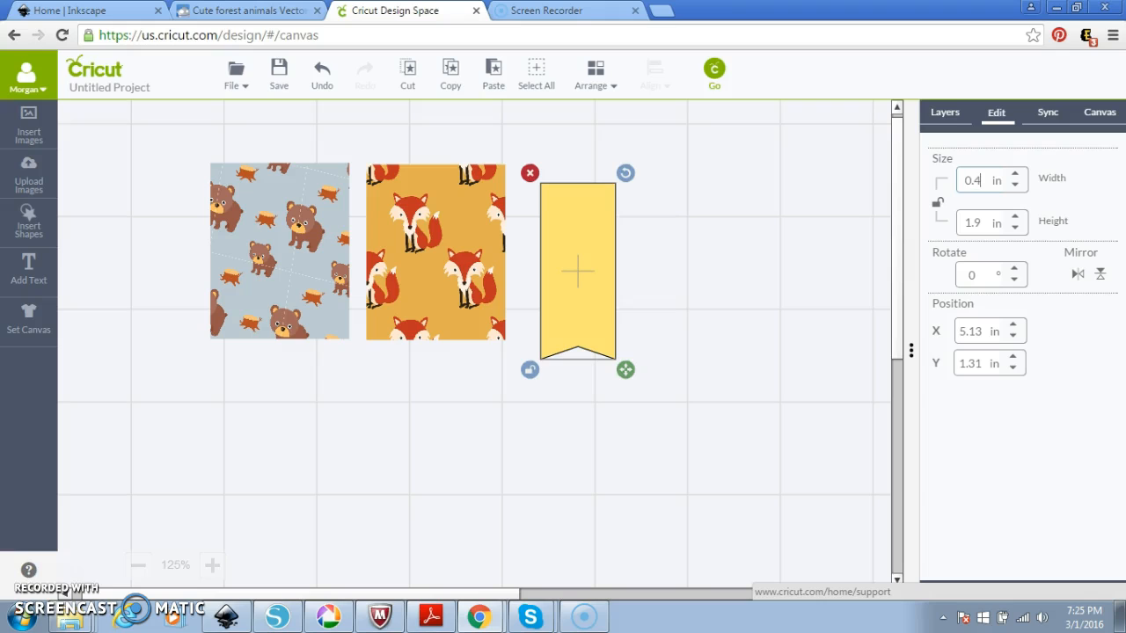
type(".4")
key("Return")
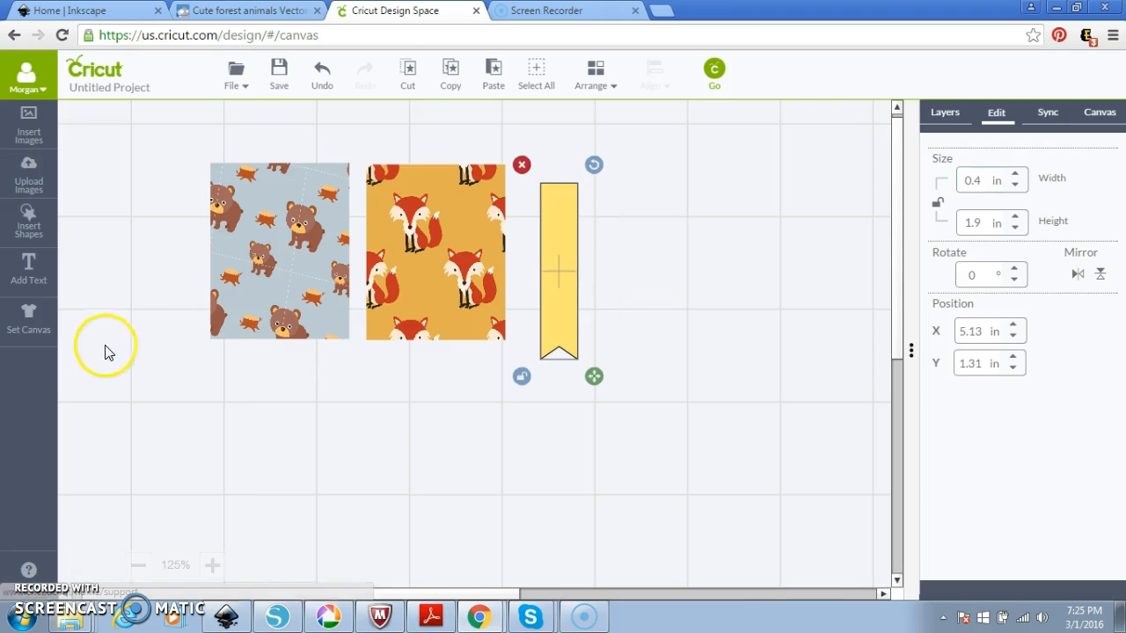
left_click(985, 179)
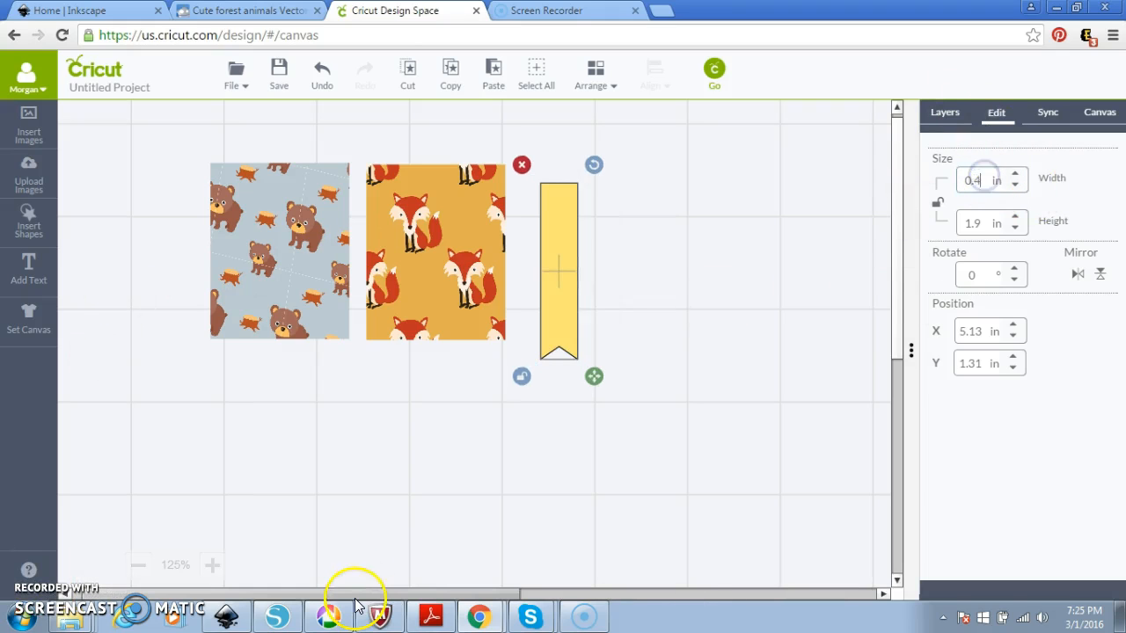
key("Return")
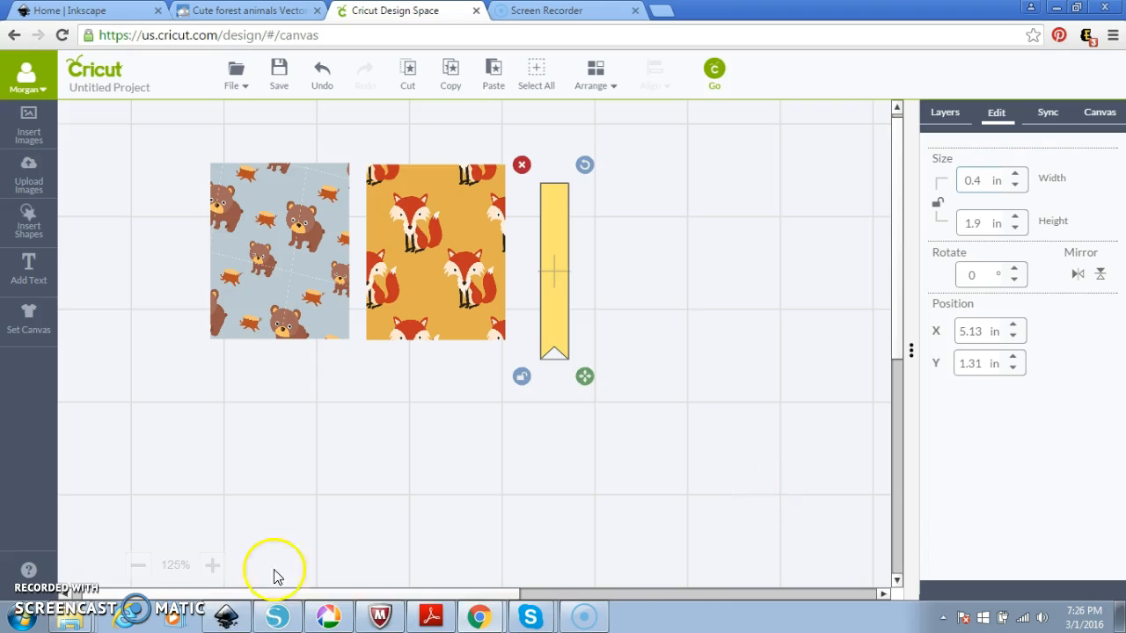
key("Return")
left_click(691, 382)
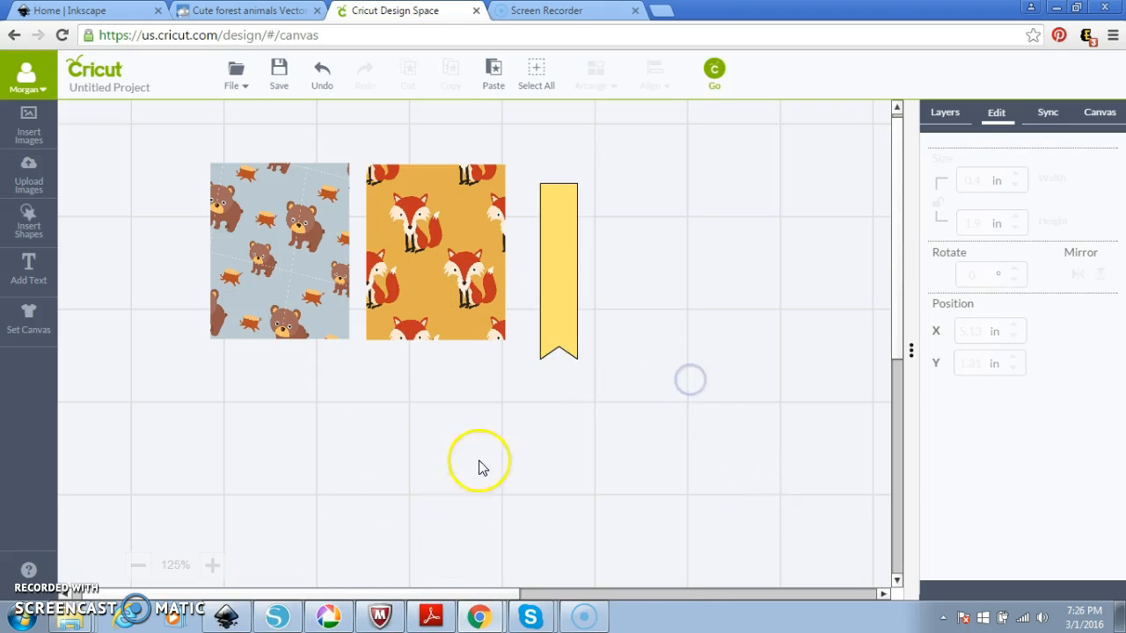
left_click(565, 325)
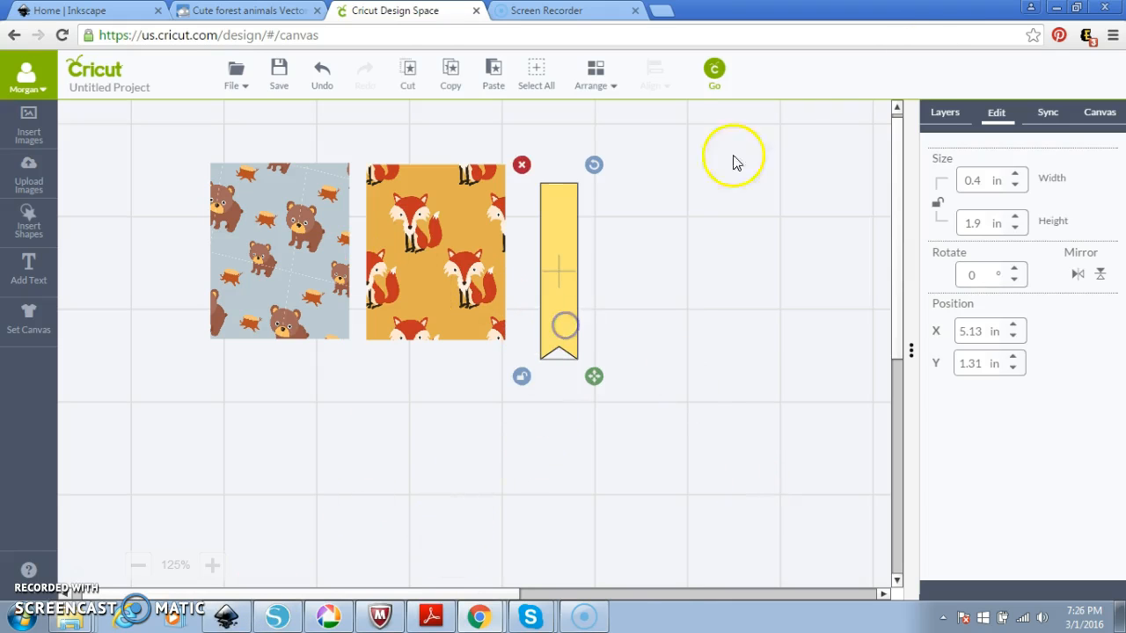
Add a heart shape, shrink it to about 0.3 in wide and place it near the pennant's top.
left_click(29, 230)
left_click(604, 217)
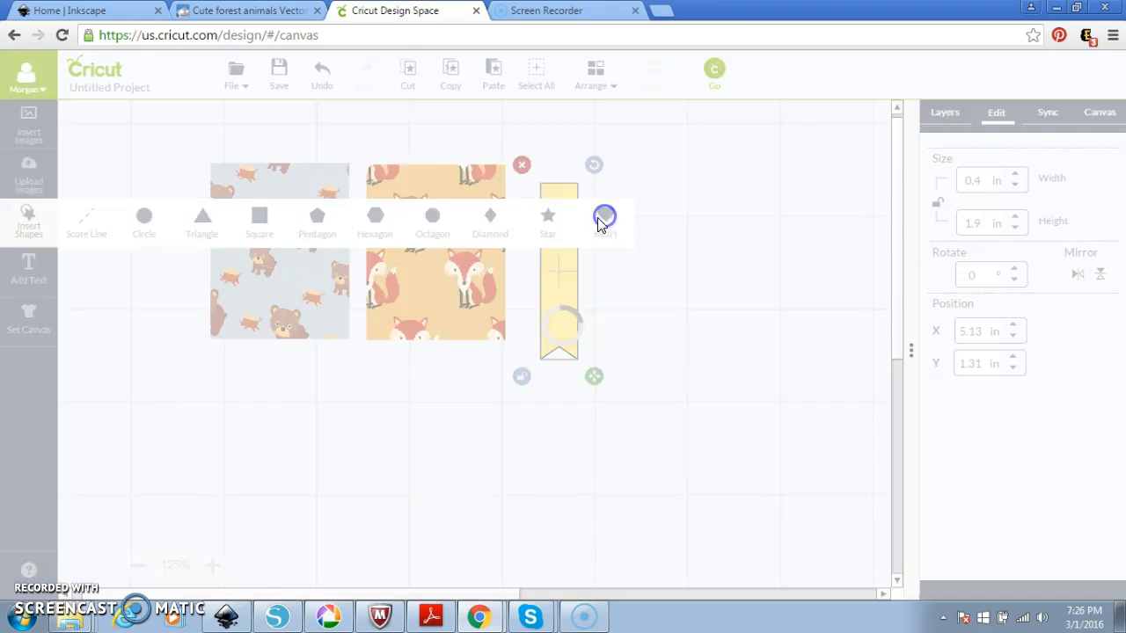
left_click_drag(666, 583, 698, 320)
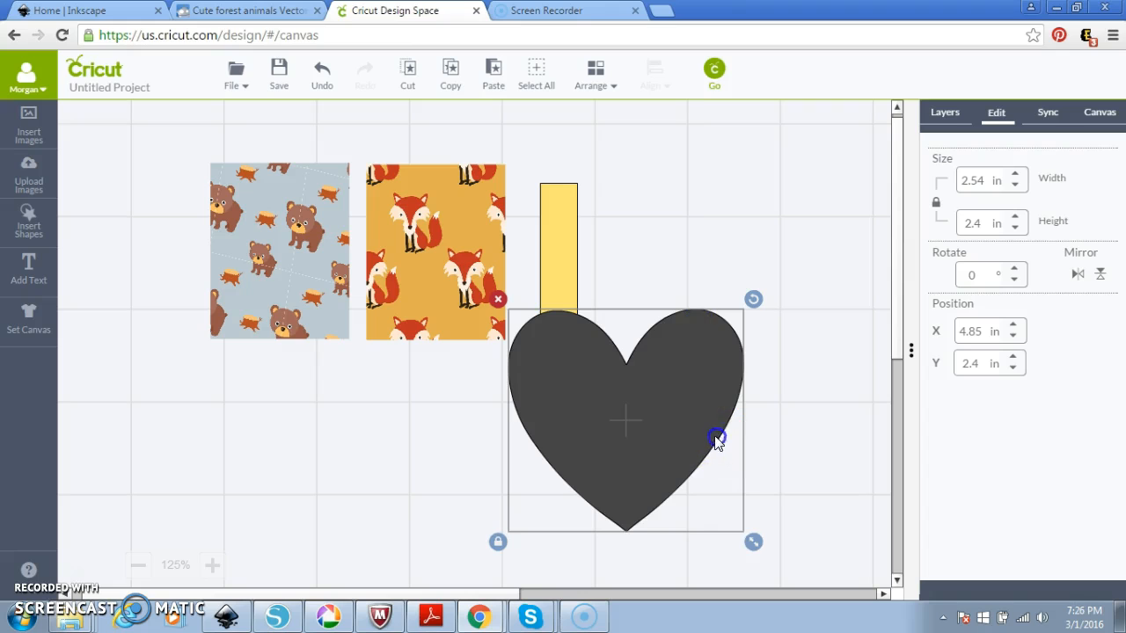
left_click_drag(750, 535, 552, 374)
left_click_drag(538, 327, 561, 173)
mouse_move(568, 229)
left_mouse_down()
mouse_move(586, 245)
mouse_move(561, 221)
left_mouse_up()
Select the pennant and open its layer colour settings from the Layers panel.
left_click(565, 257)
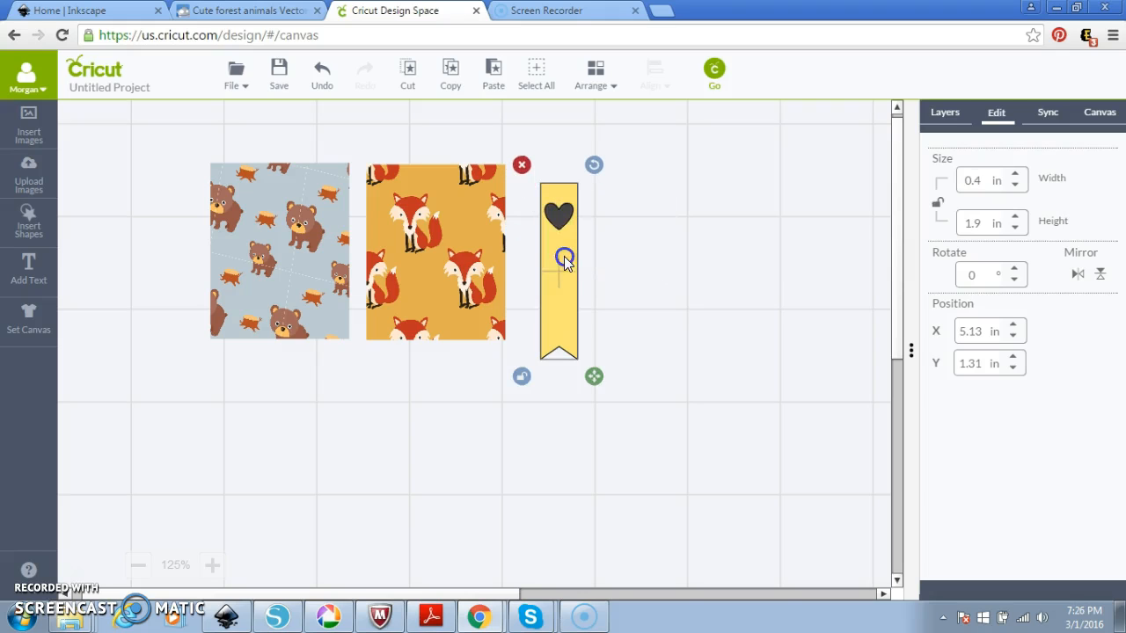
left_click(944, 114)
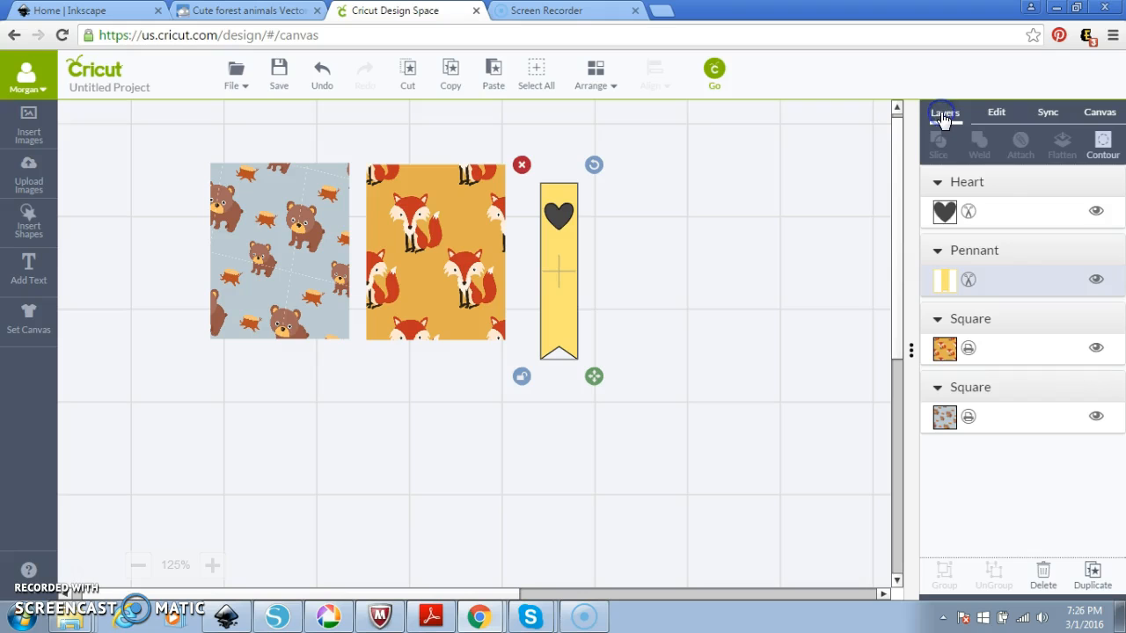
left_click(966, 283)
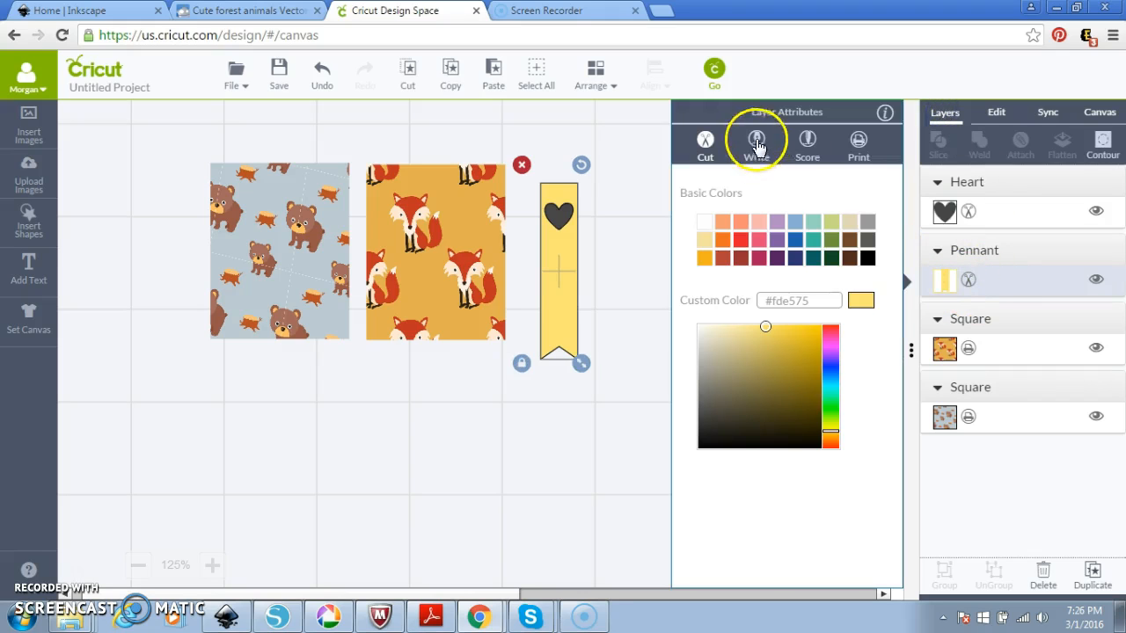
Set the pennant to Print and fill it with the fox pattern.
left_click(860, 143)
left_click(831, 176)
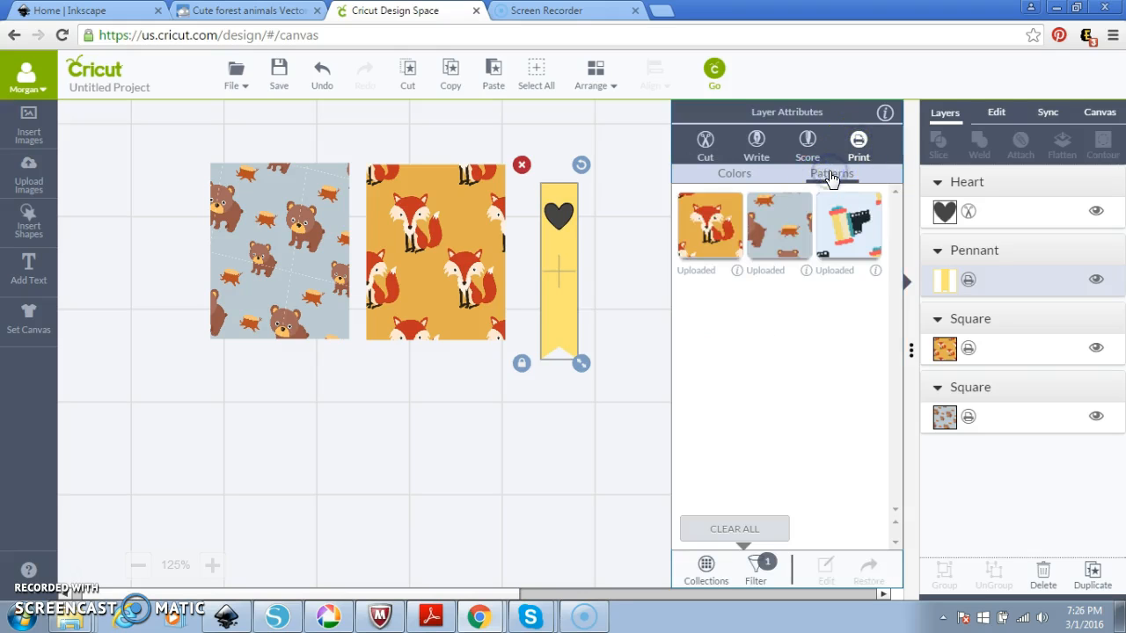
left_click(721, 232)
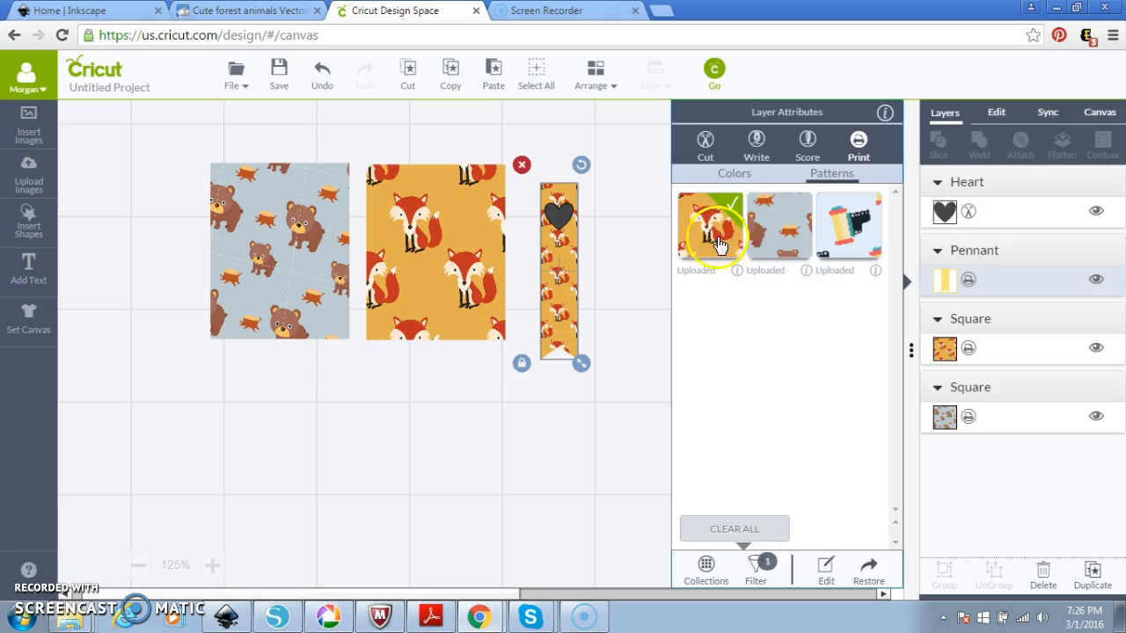
left_click(543, 472)
Make the heart white, set it to Print, and nudge it near the pennant's top.
left_click(558, 214)
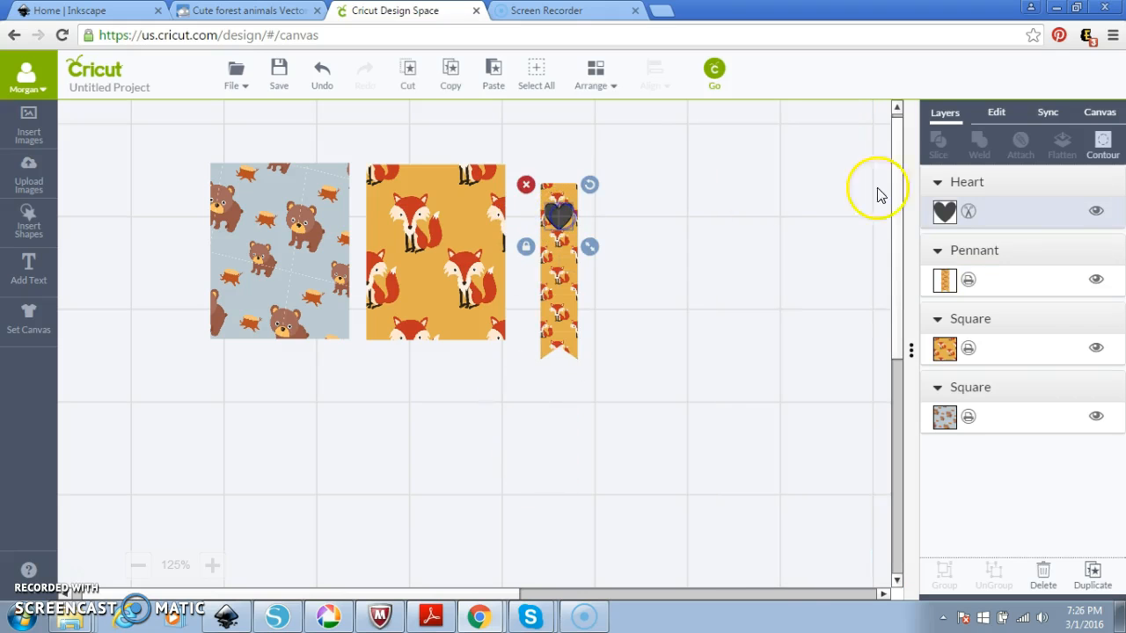
left_click(948, 212)
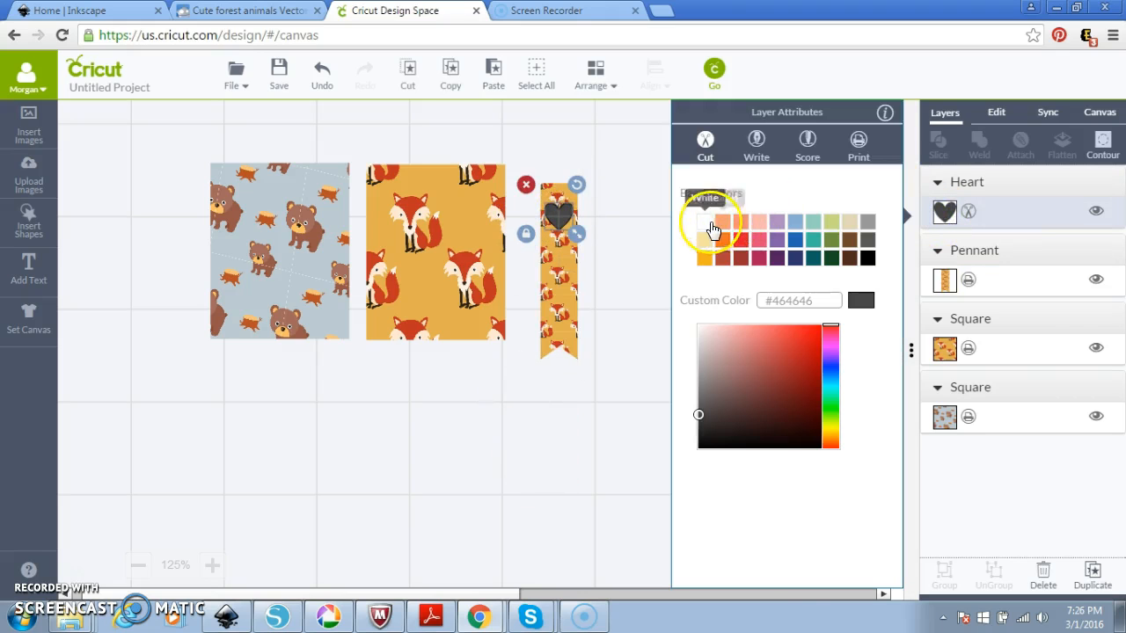
left_click(714, 230)
left_click(855, 143)
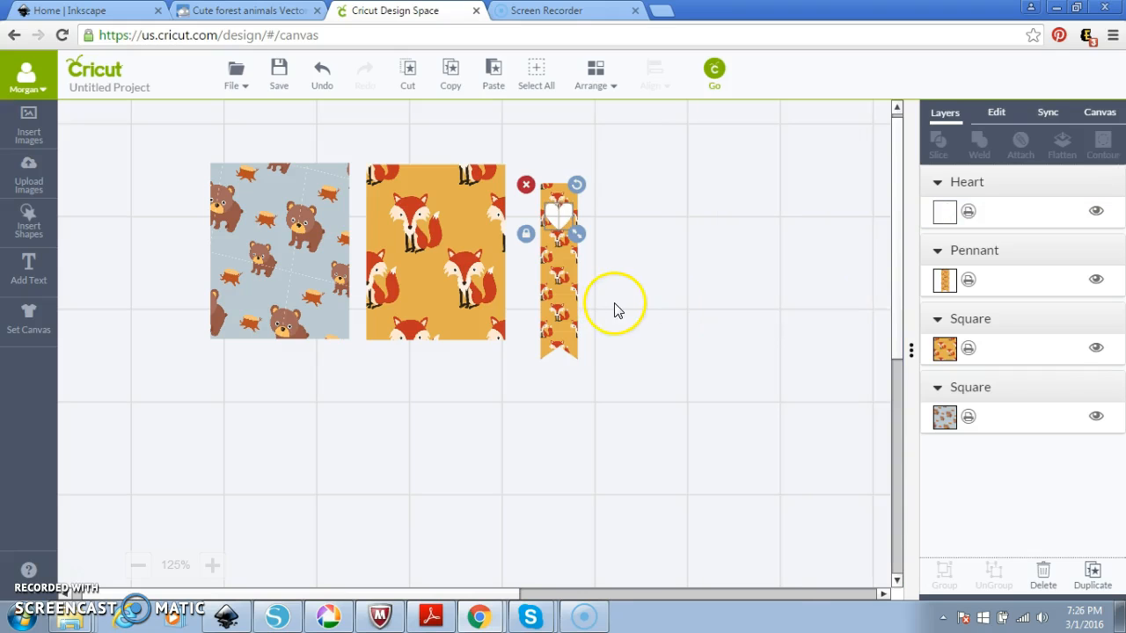
left_click_drag(558, 217, 563, 210)
Paste heart copies down the pennant, then centre them horizontally and distribute them vertically.
key("ctrl+v")
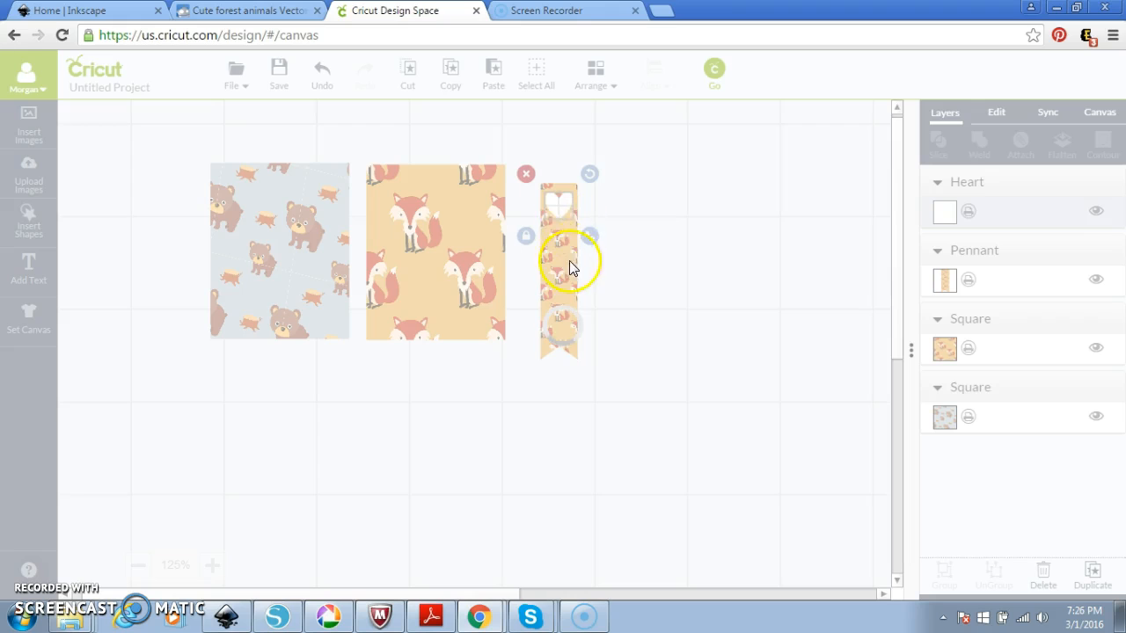
left_click(566, 241)
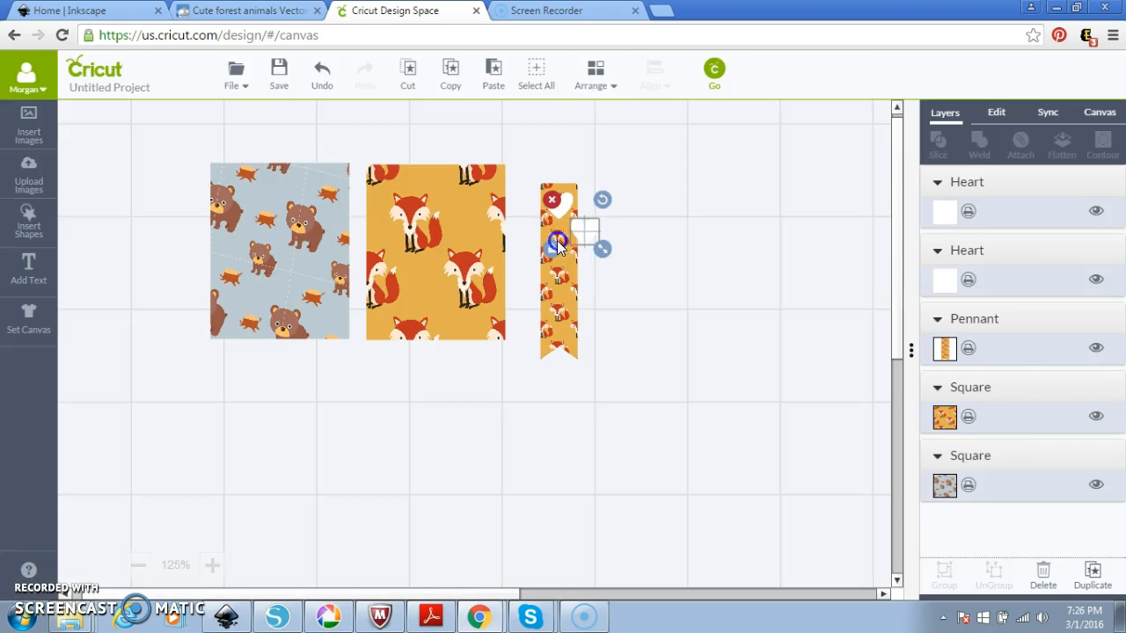
left_click_drag(559, 244, 561, 276)
left_click_drag(520, 174, 596, 297)
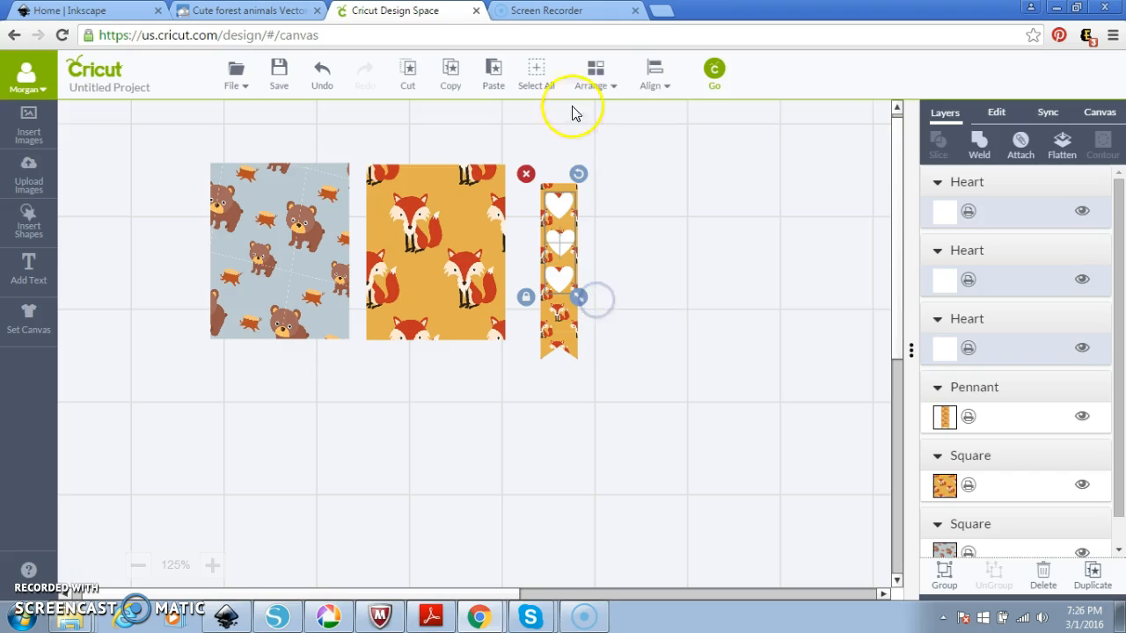
left_click(652, 77)
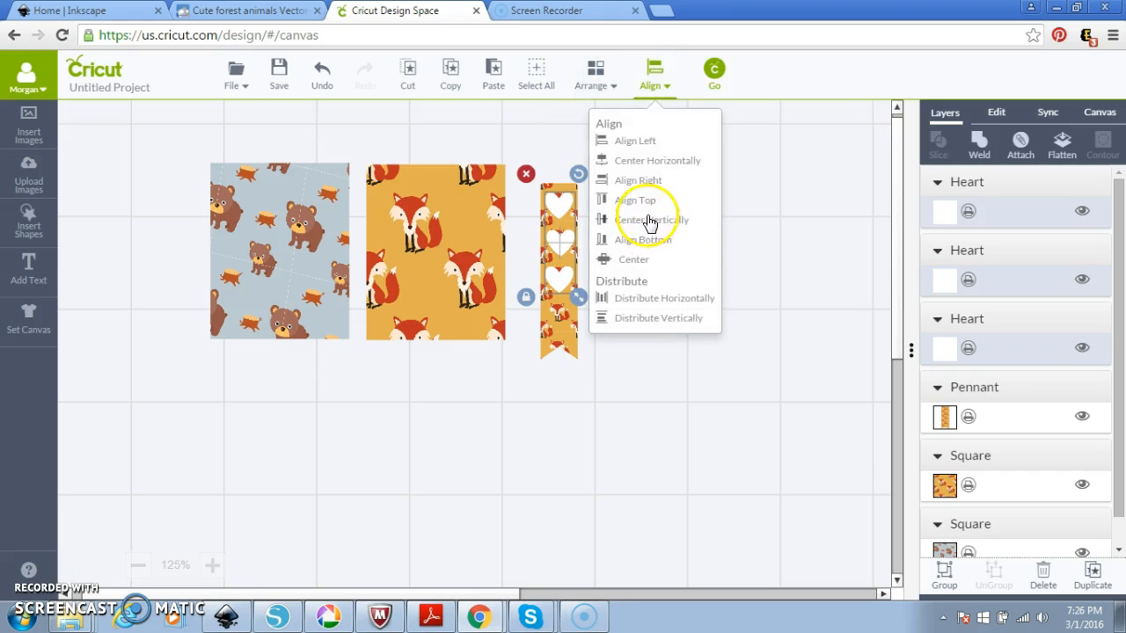
left_click(649, 159)
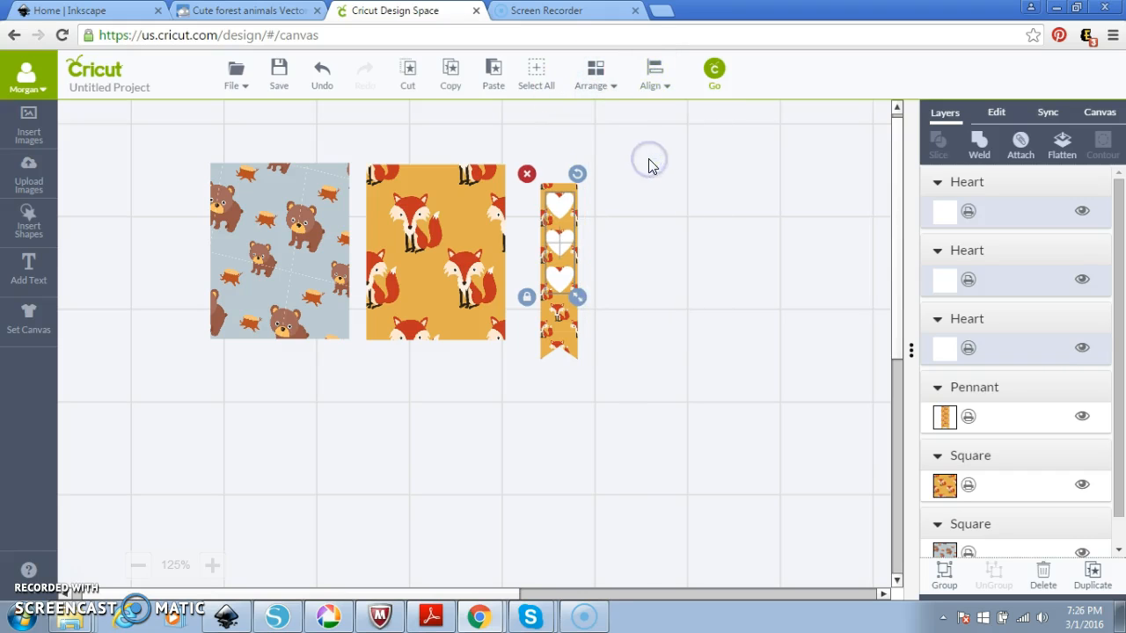
left_click(655, 77)
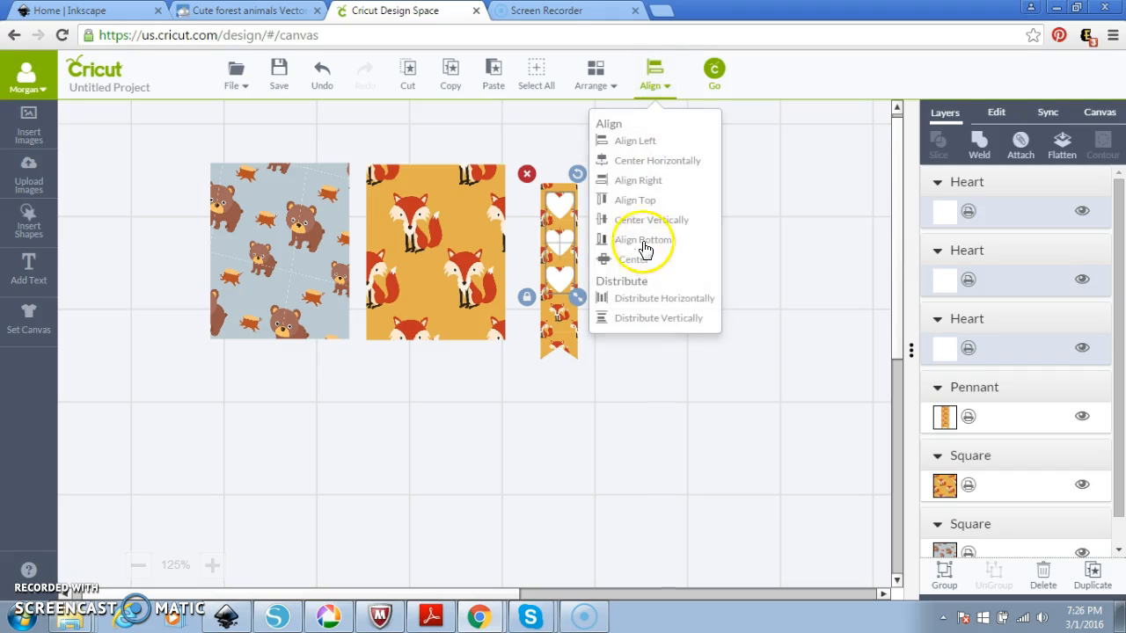
left_click(656, 319)
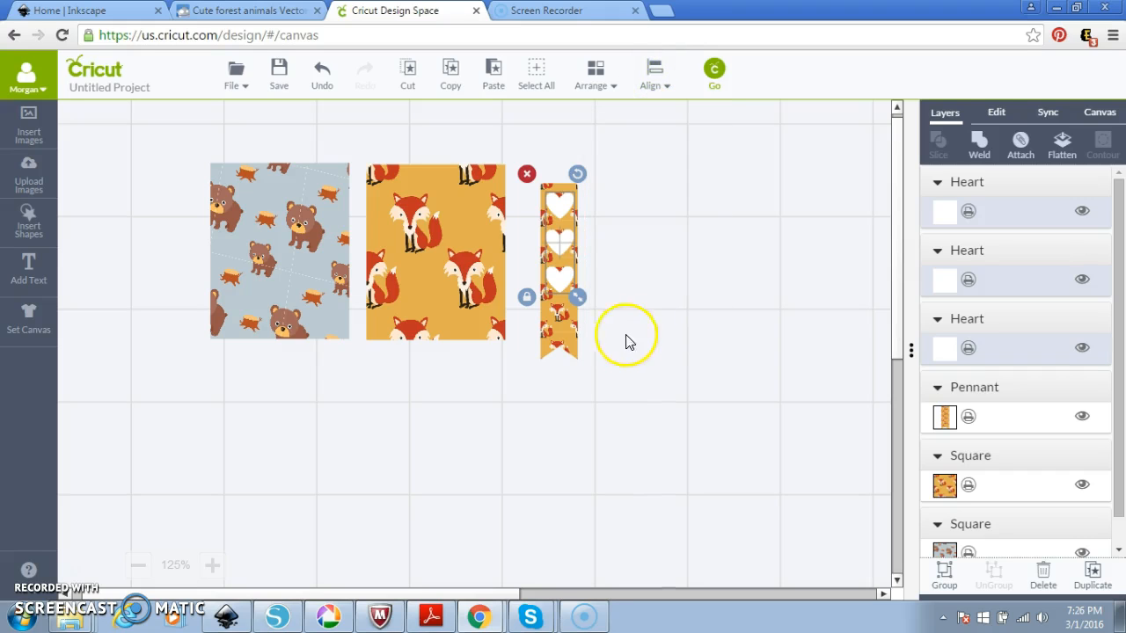
left_click(610, 329)
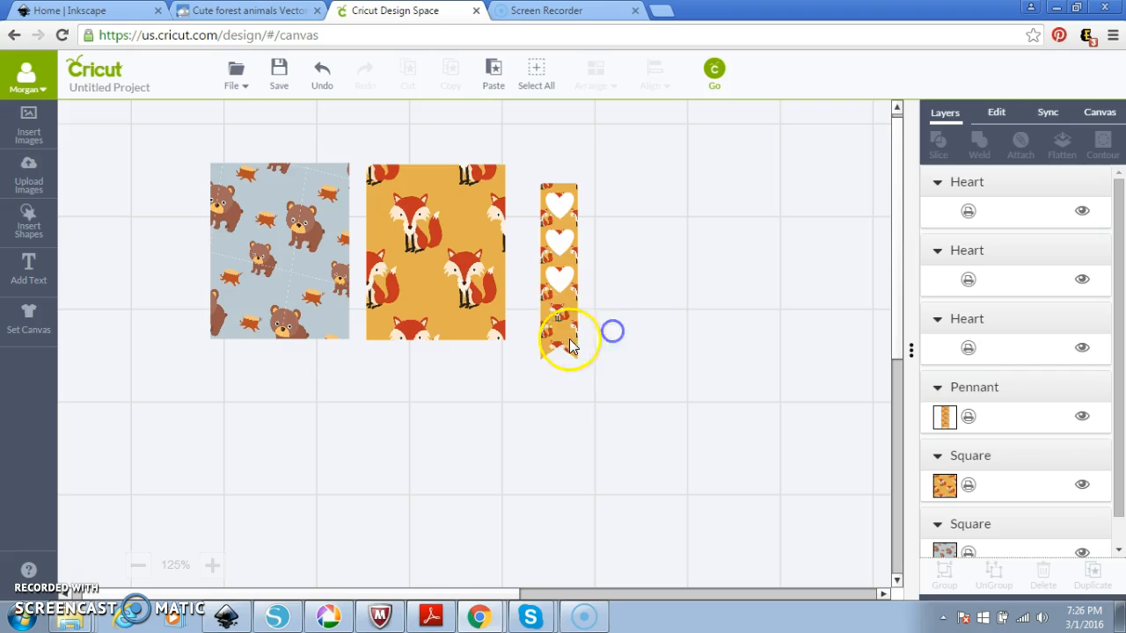
Add a fourth heart at the pennant's lower end and re-centre and evenly space all four.
left_click(567, 285)
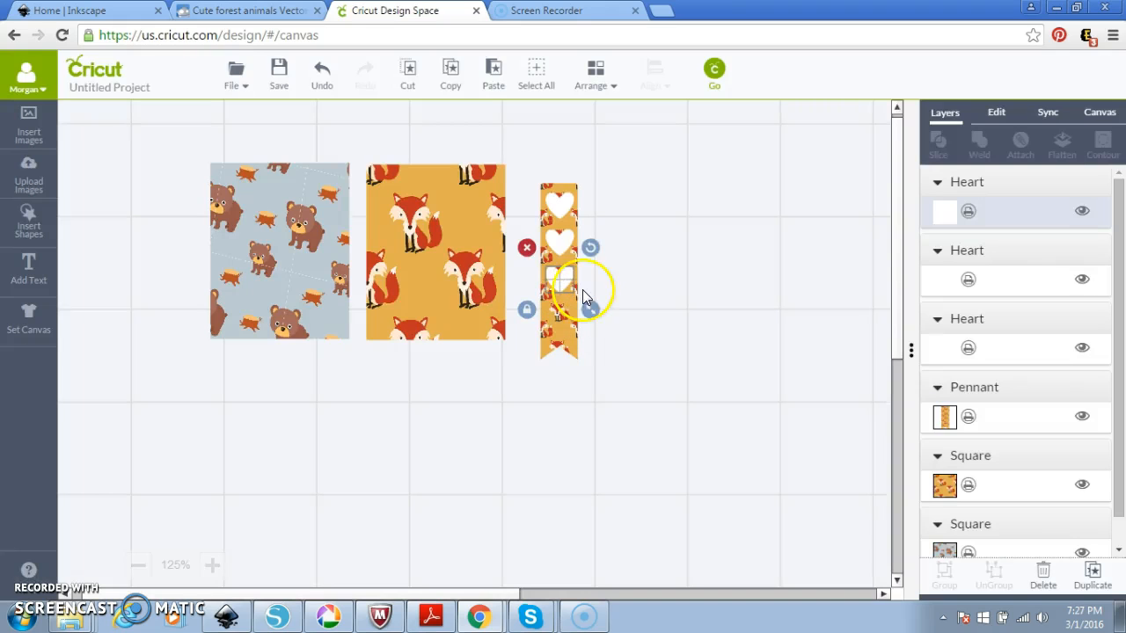
key("ctrl+v")
left_click_drag(637, 353, 556, 315)
left_click_drag(515, 169, 605, 352)
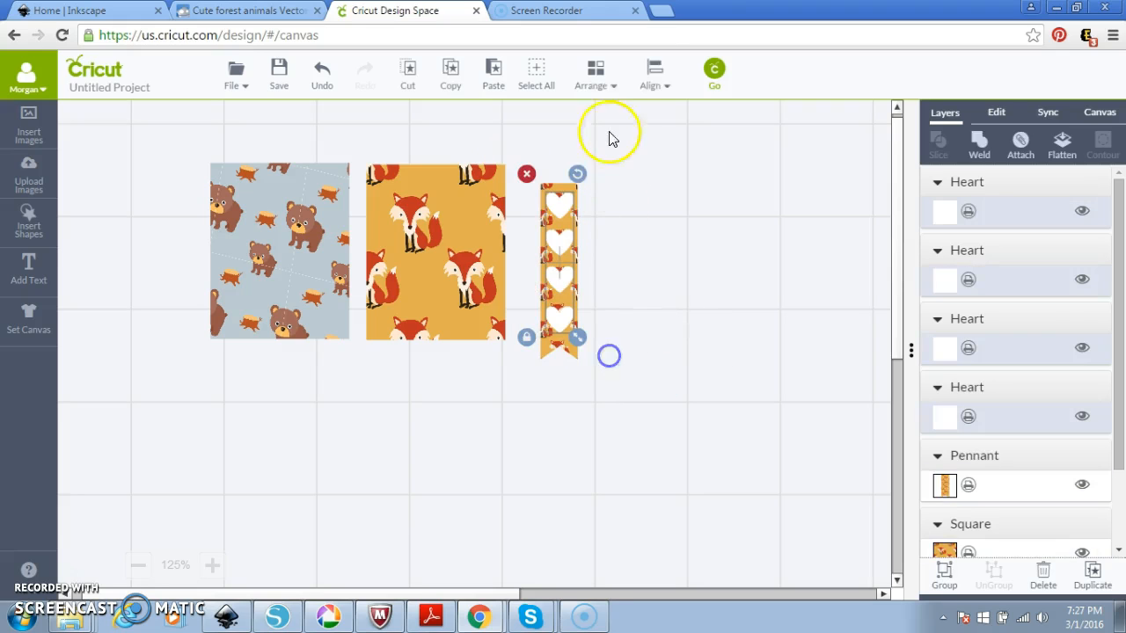
left_click(653, 75)
left_click(648, 160)
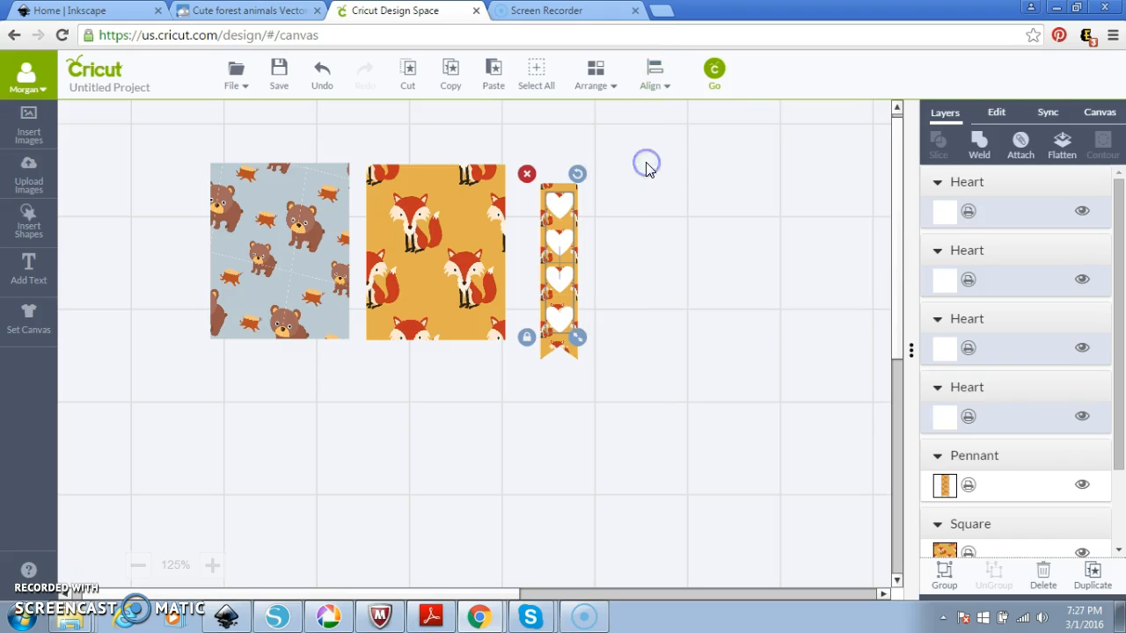
left_click(651, 76)
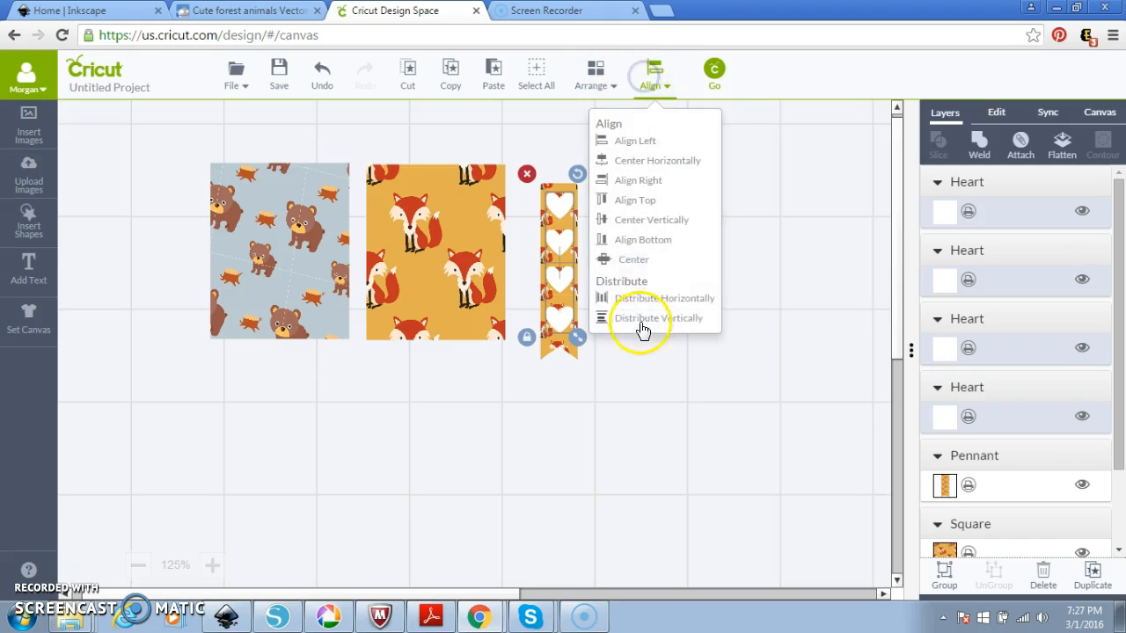
left_click(645, 320)
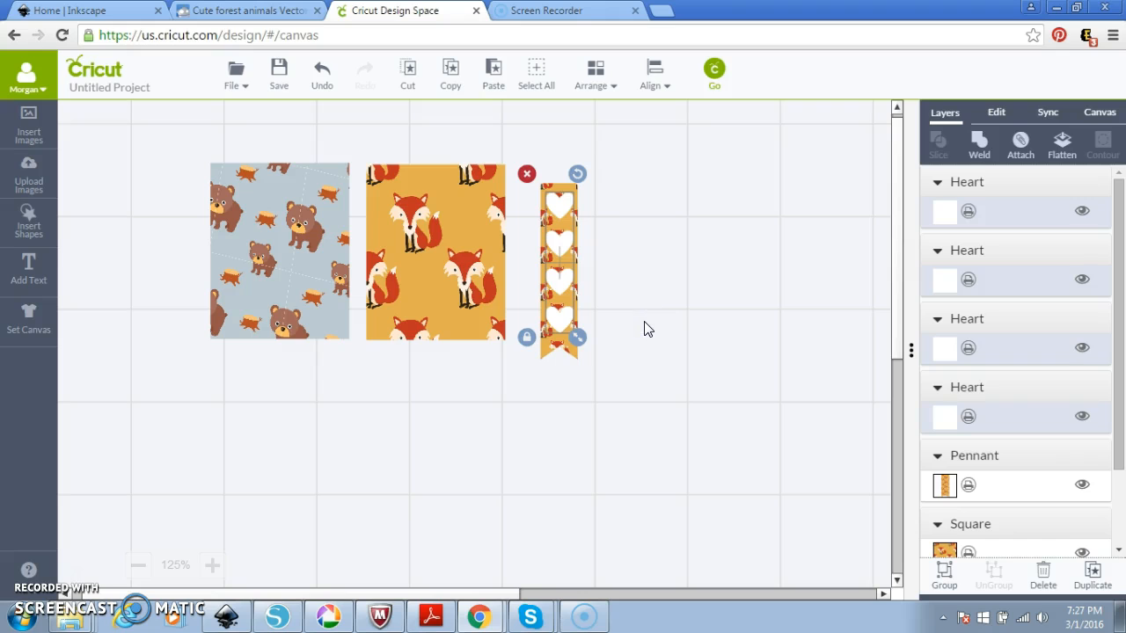
Group the four hearts and centre them horizontally on the pennant.
right_click(556, 280)
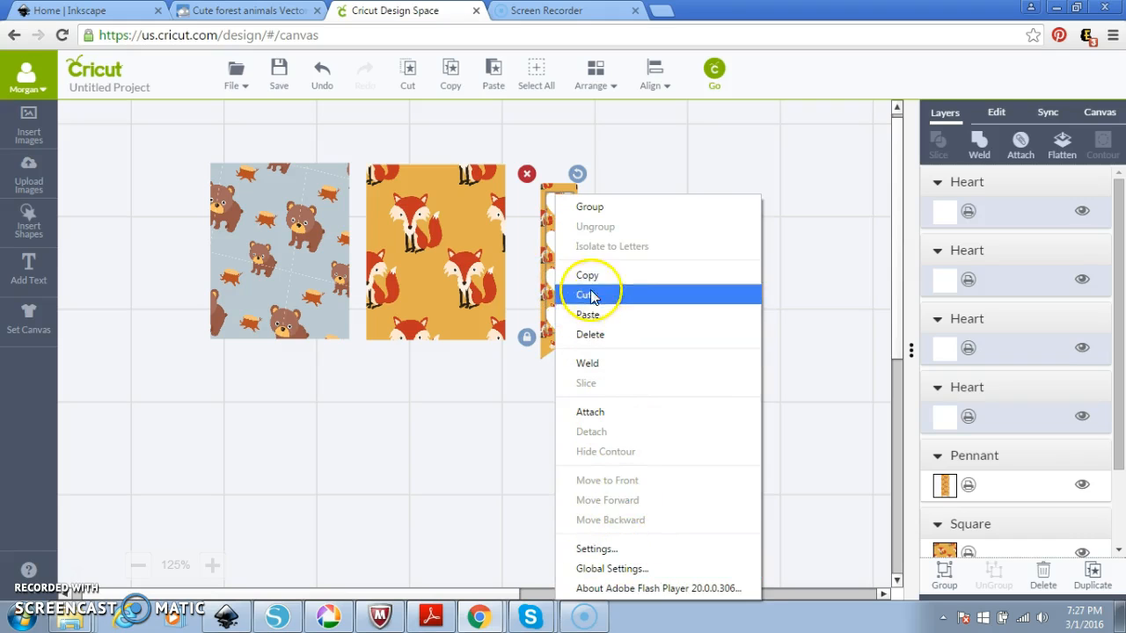
left_click(604, 207)
left_click(604, 211)
left_click_drag(613, 395, 519, 145)
left_click(690, 359)
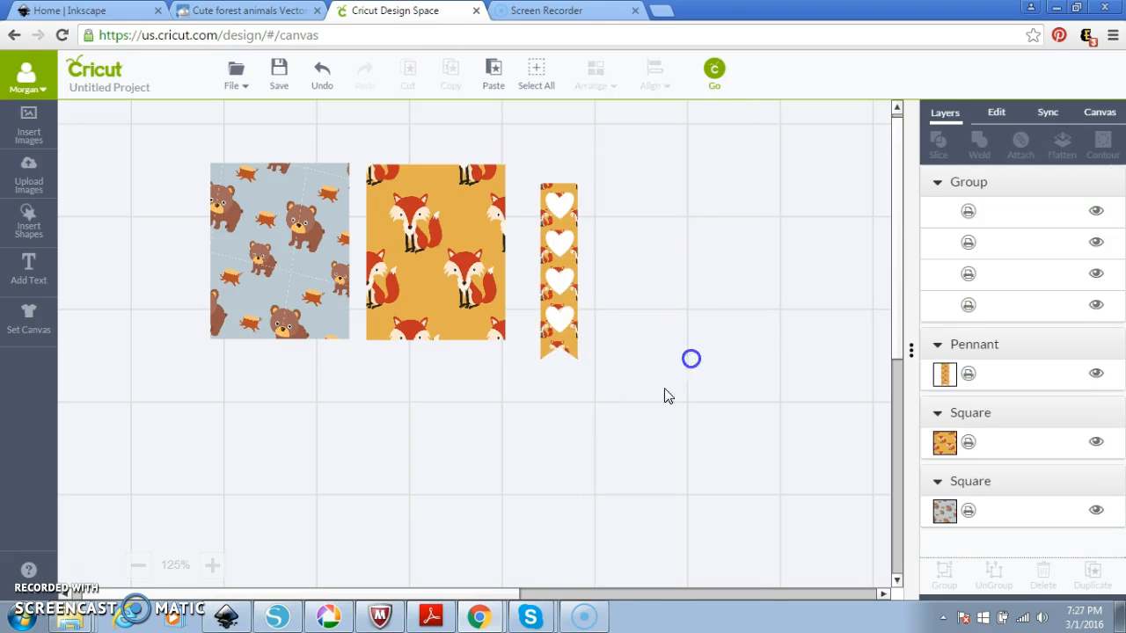
left_click_drag(643, 404, 518, 138)
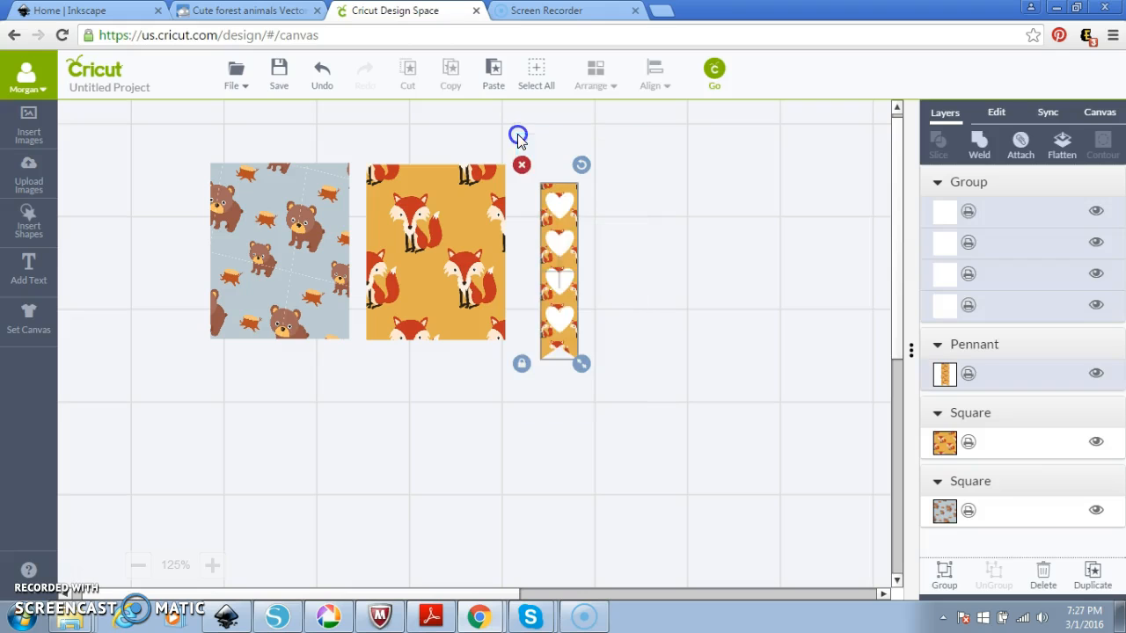
left_click(654, 80)
left_click(645, 164)
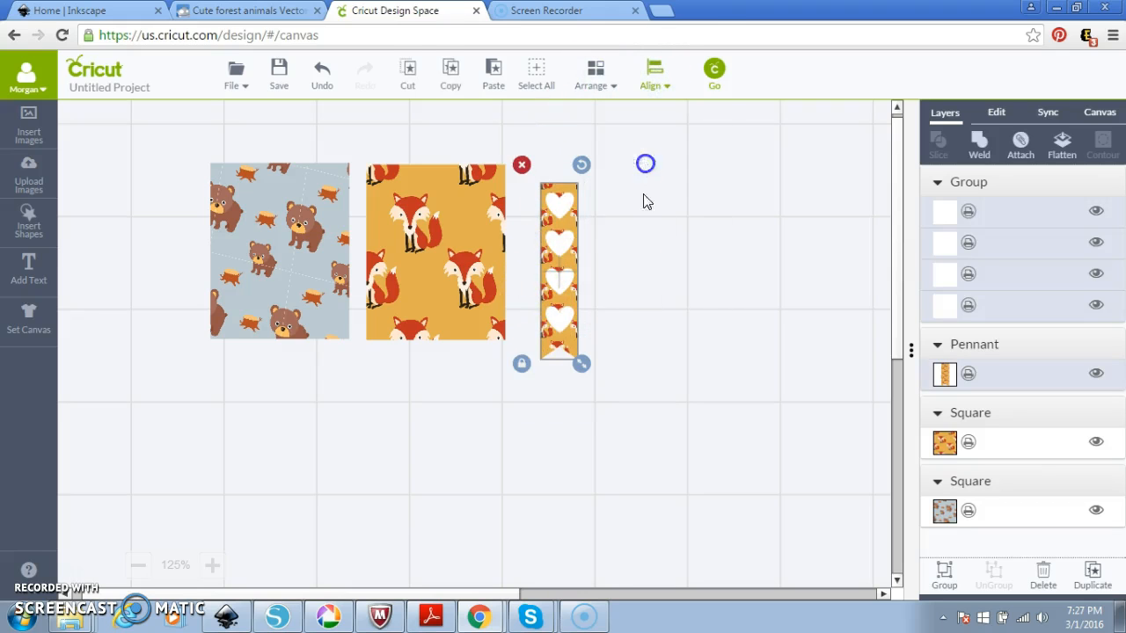
Group the hearts together with the pennant into one piece.
left_click(643, 290)
left_click_drag(593, 397, 546, 252)
left_click_drag(520, 136, 614, 396)
right_click(568, 196)
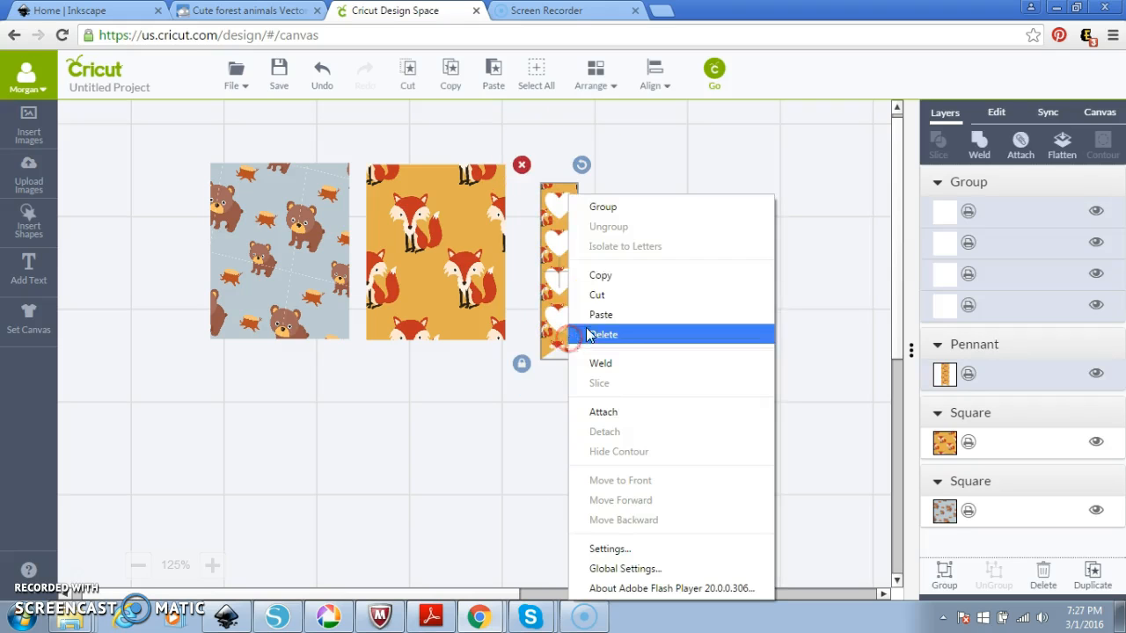
left_click(601, 207)
Line the pennant up beside the fox square, flatten all three pieces, and preview the mat.
left_click_drag(569, 260, 538, 242)
left_click_drag(471, 257, 468, 260)
left_click(537, 264)
left_click_drag(176, 131, 673, 409)
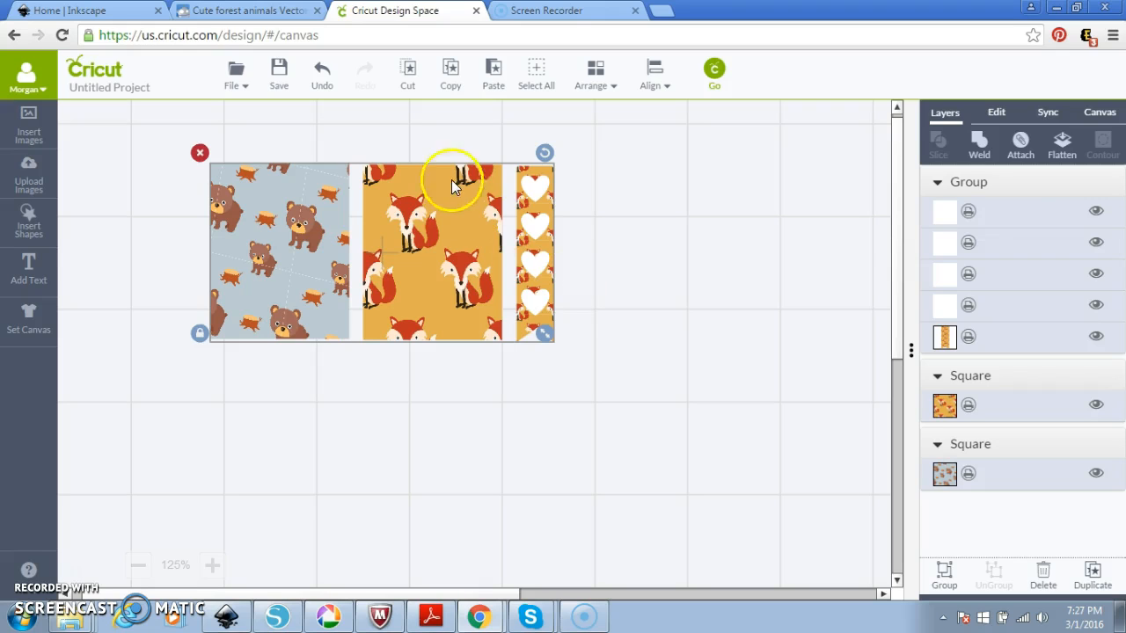
left_click(1065, 146)
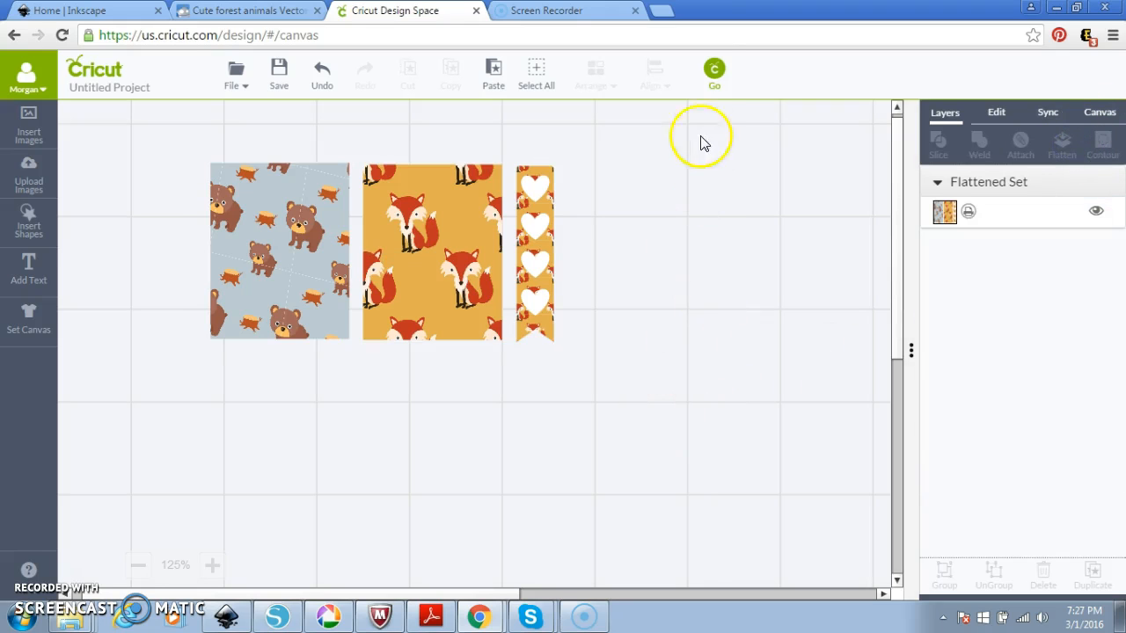
left_click(710, 77)
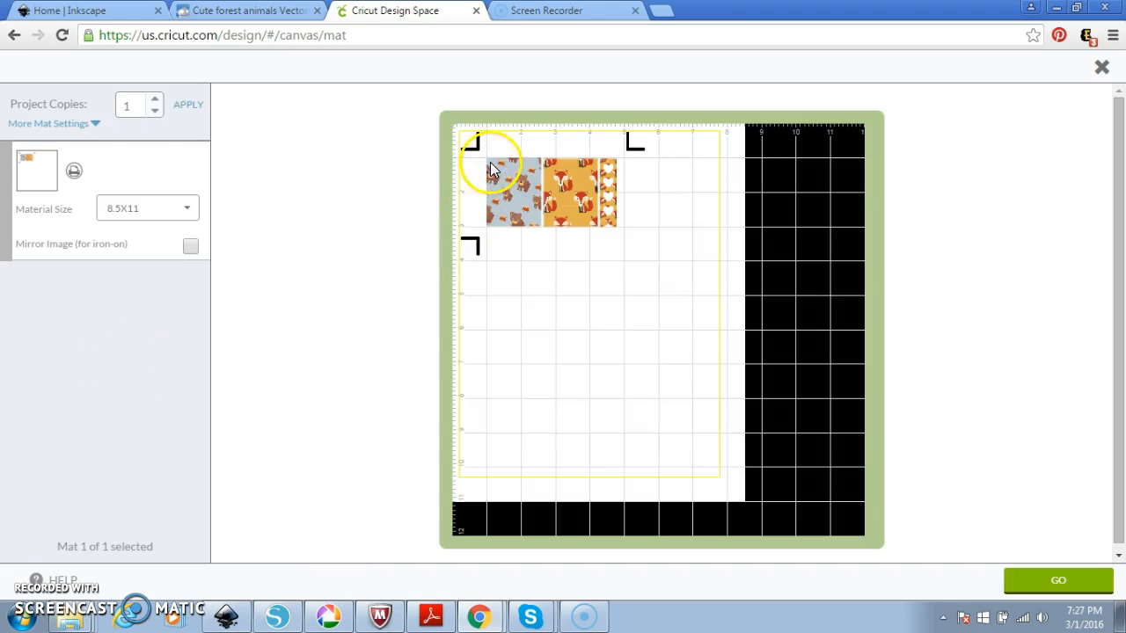
Keep bleed on, set Project Copies to 3 in More Mat Settings, then close the mat preview.
left_click(85, 124)
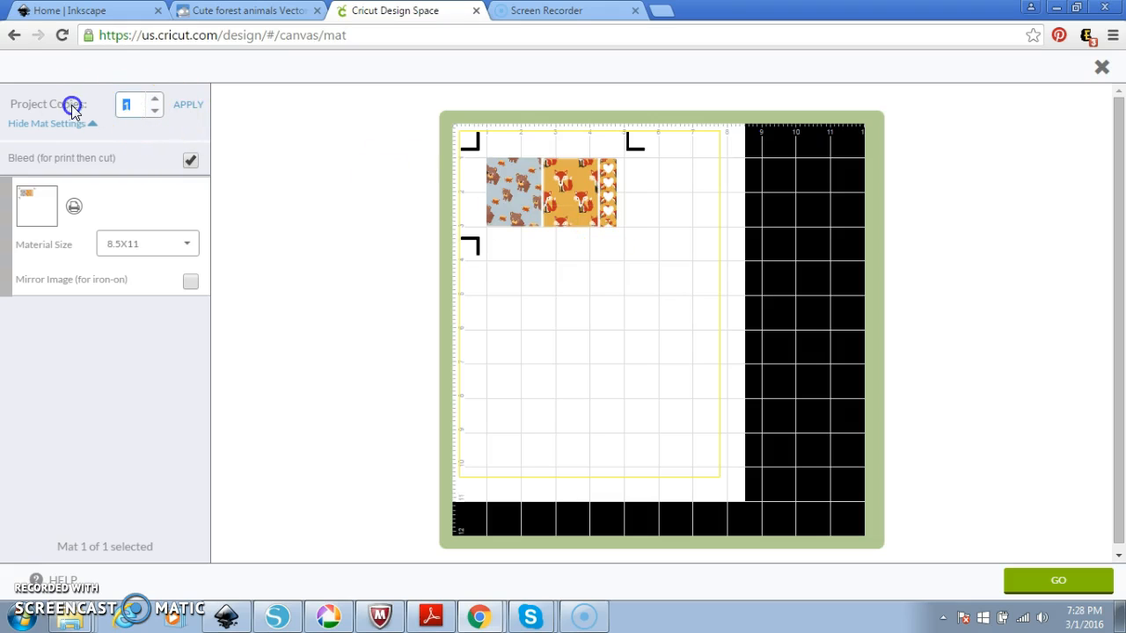
left_click(193, 106)
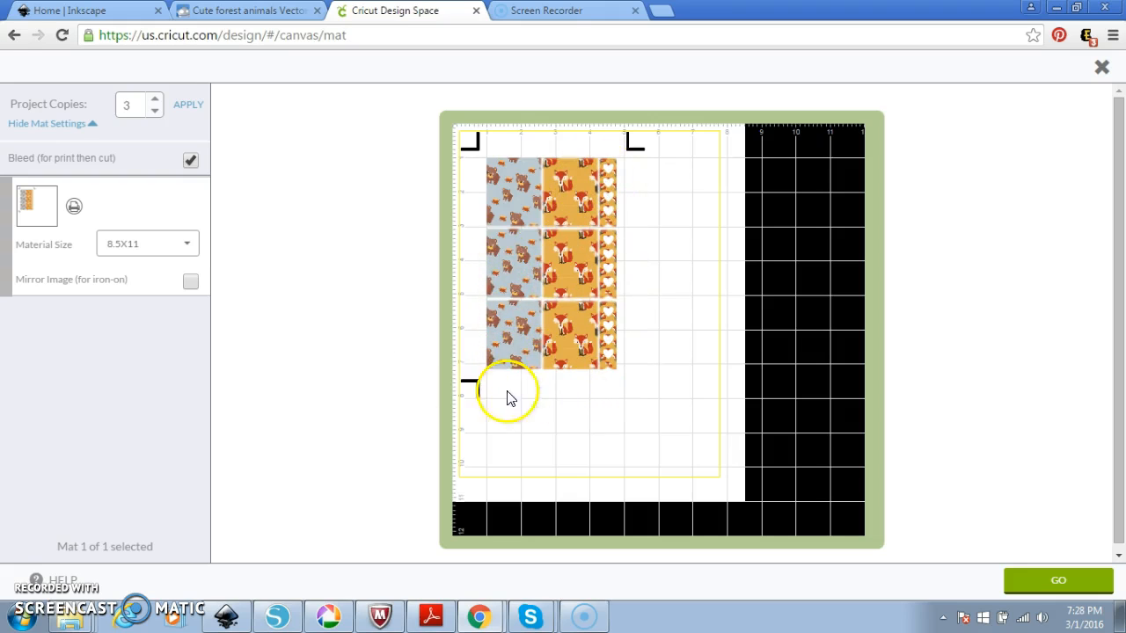
left_click(1102, 68)
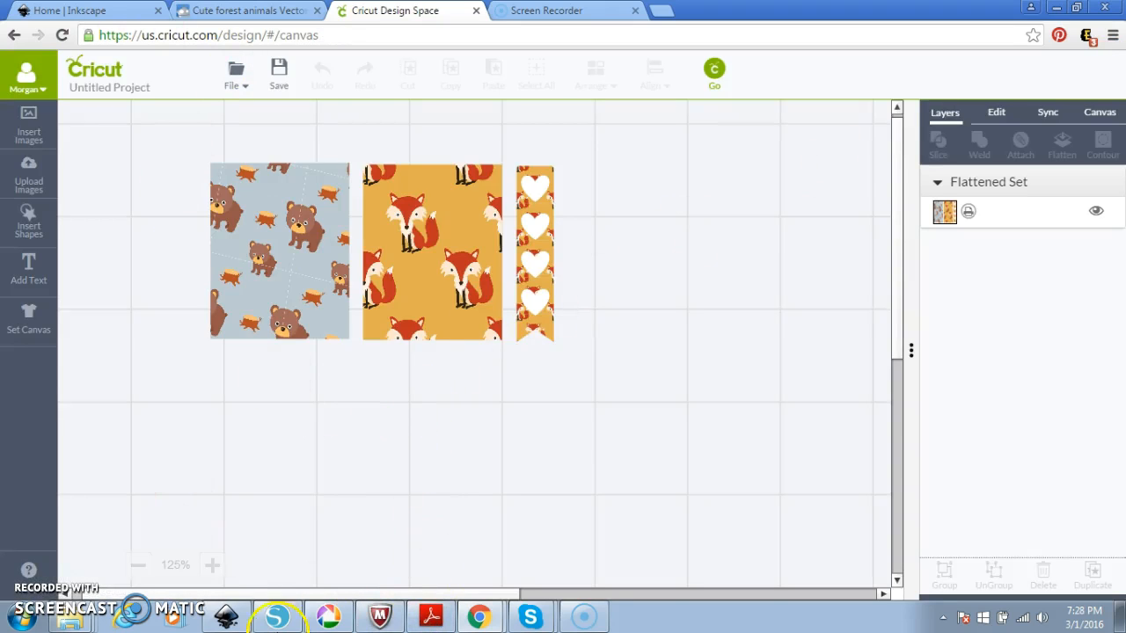
left_click(226, 615)
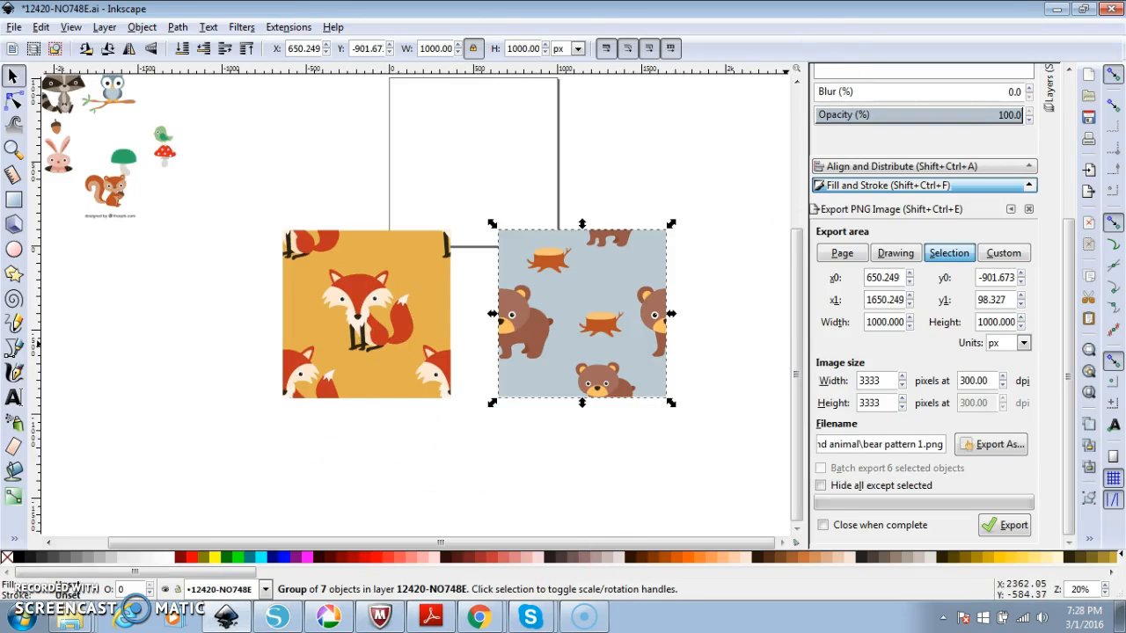
left_click(1059, 10)
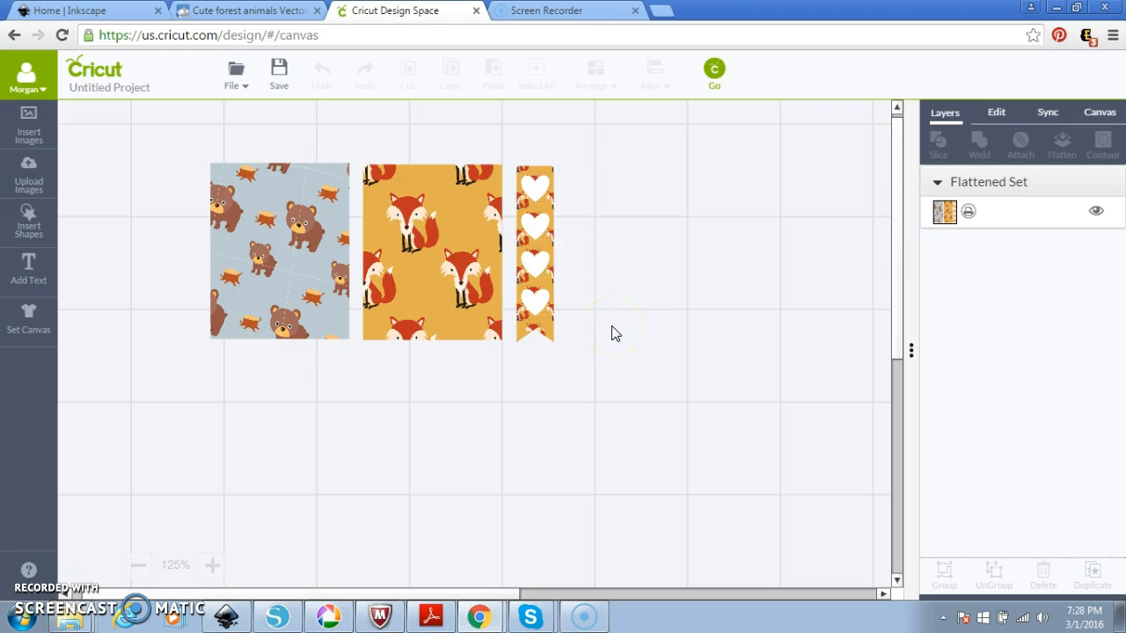
Switch from the Home | Inkscape tab to the Screen Recorder tab showing 'Recorder Launched!'.
left_click(38, 15)
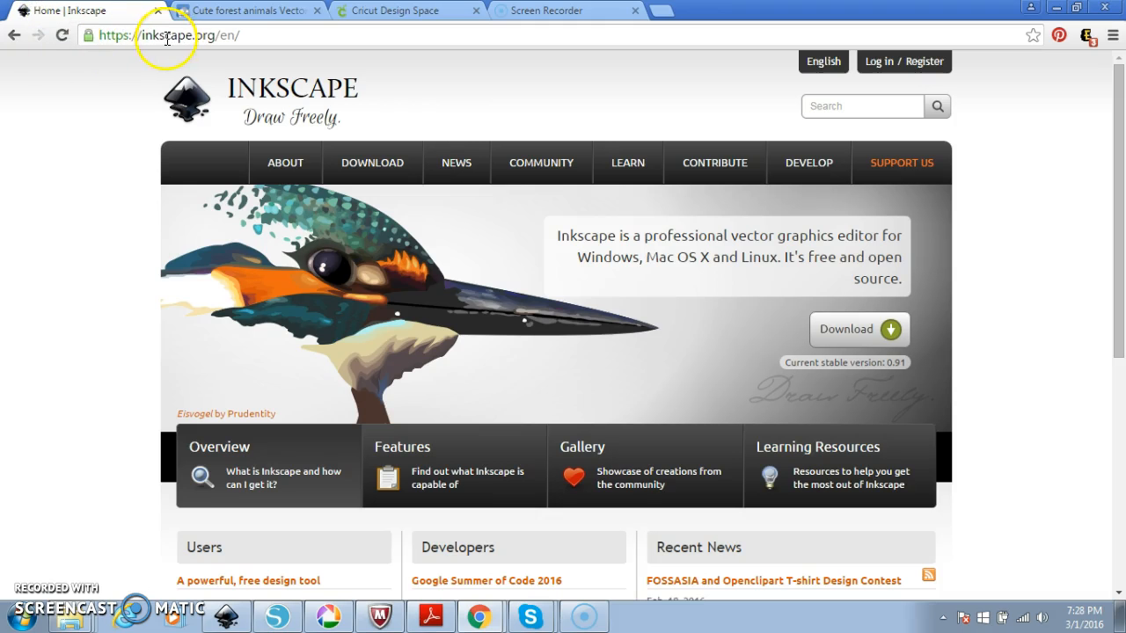
left_click(521, 13)
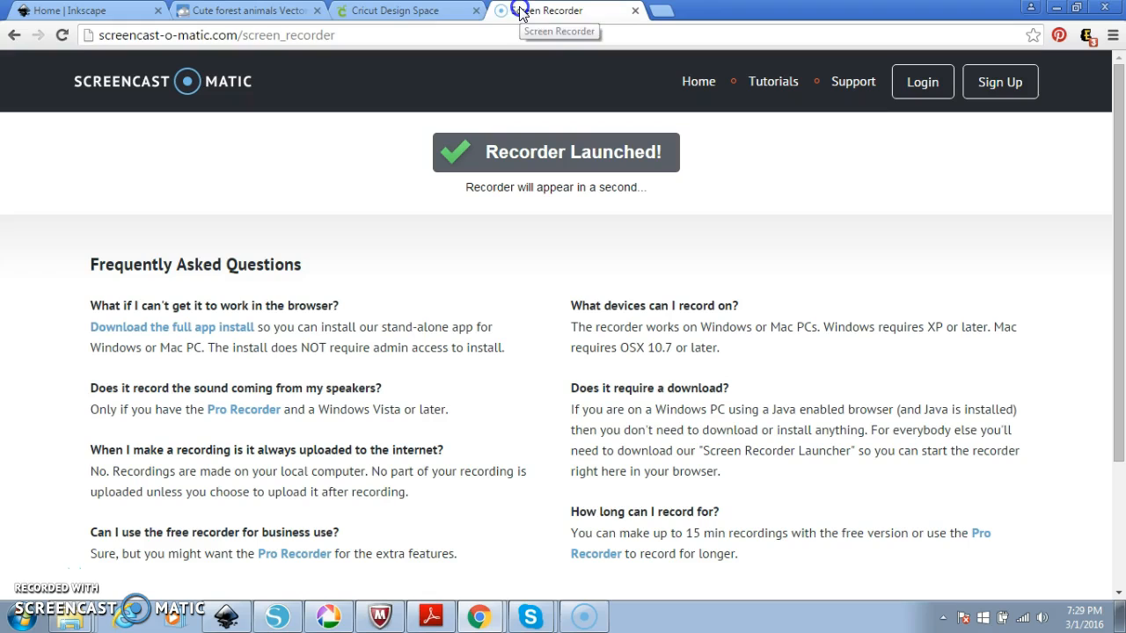
Switch back to the Cricut Design Space tab and zoom the canvas out to 100%.
left_click(422, 13)
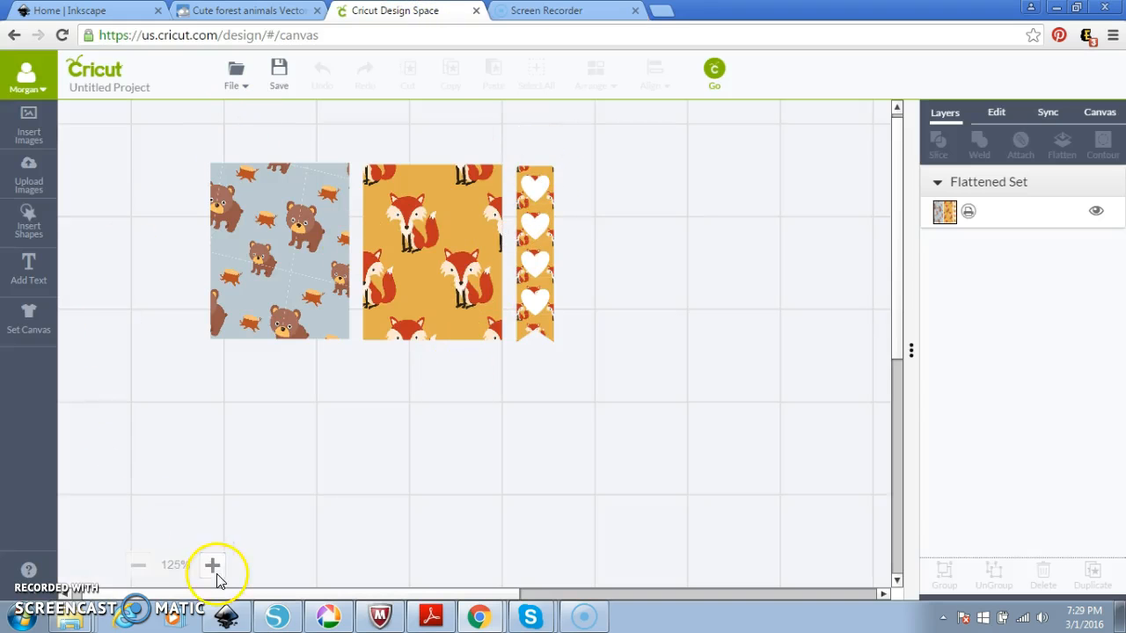
left_click(139, 567)
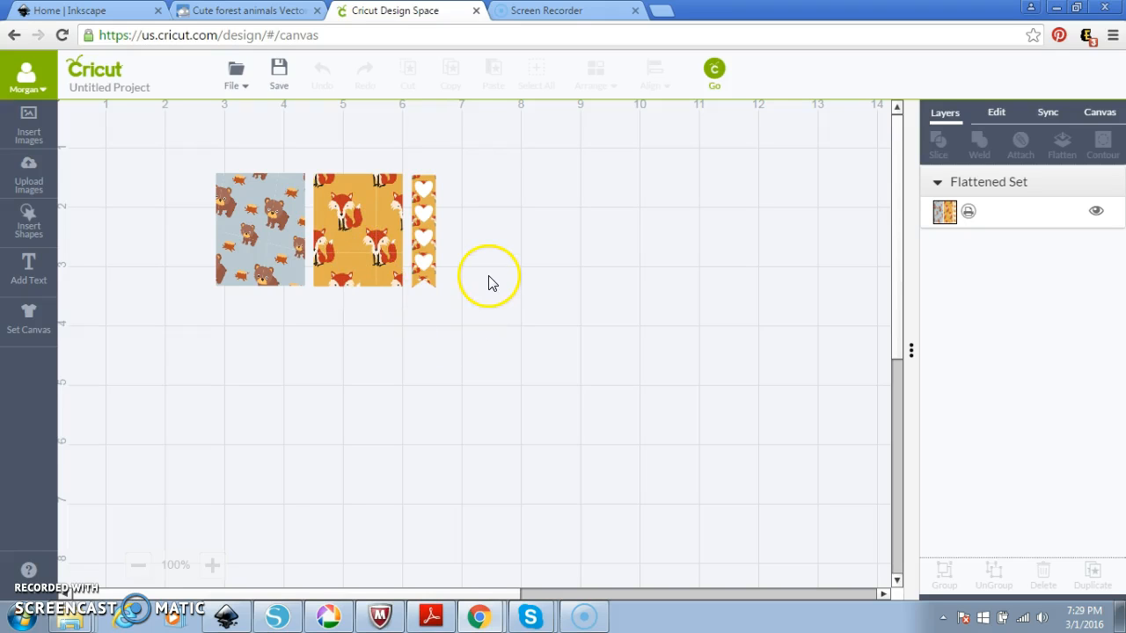
Unflatten the set and select the pennant-and-hearts group.
left_click(421, 259)
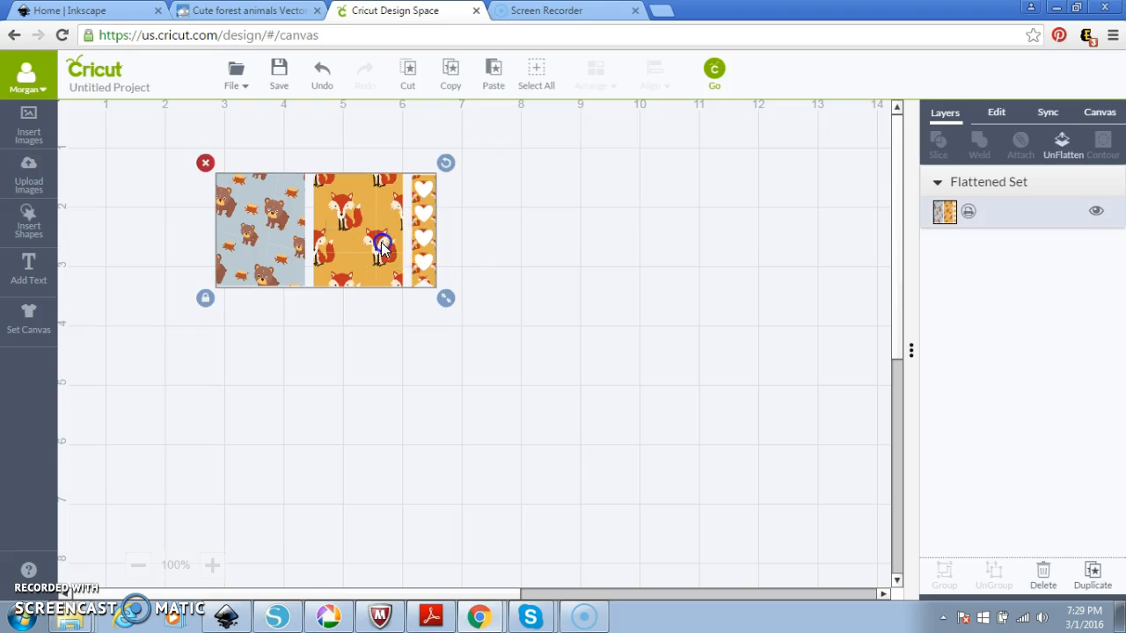
left_click(1063, 143)
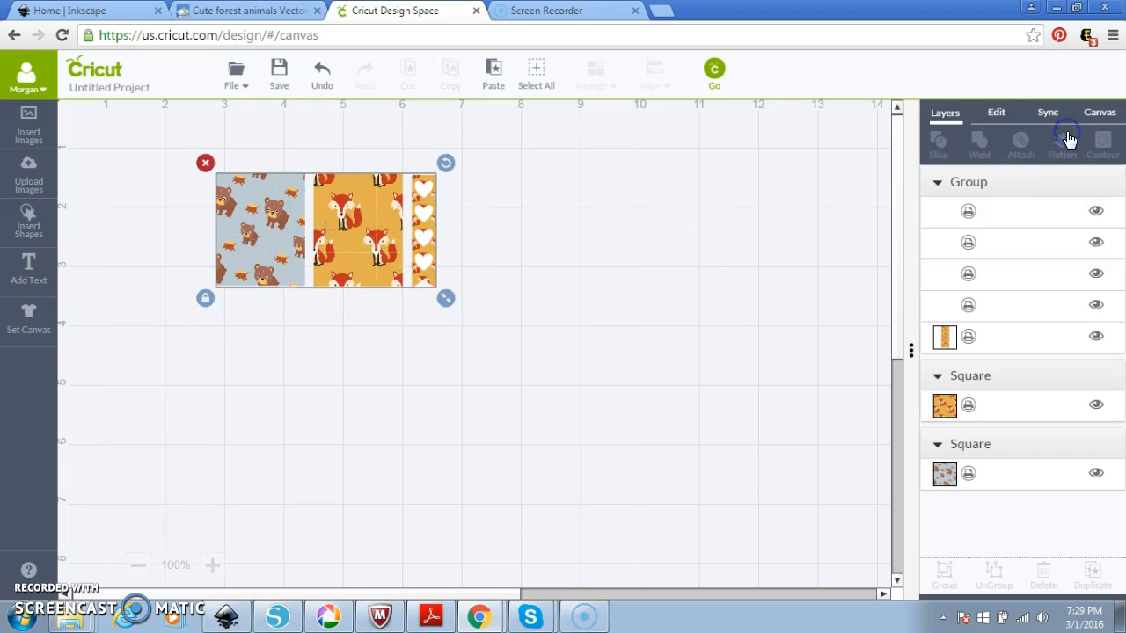
left_click(678, 430)
left_click(372, 231)
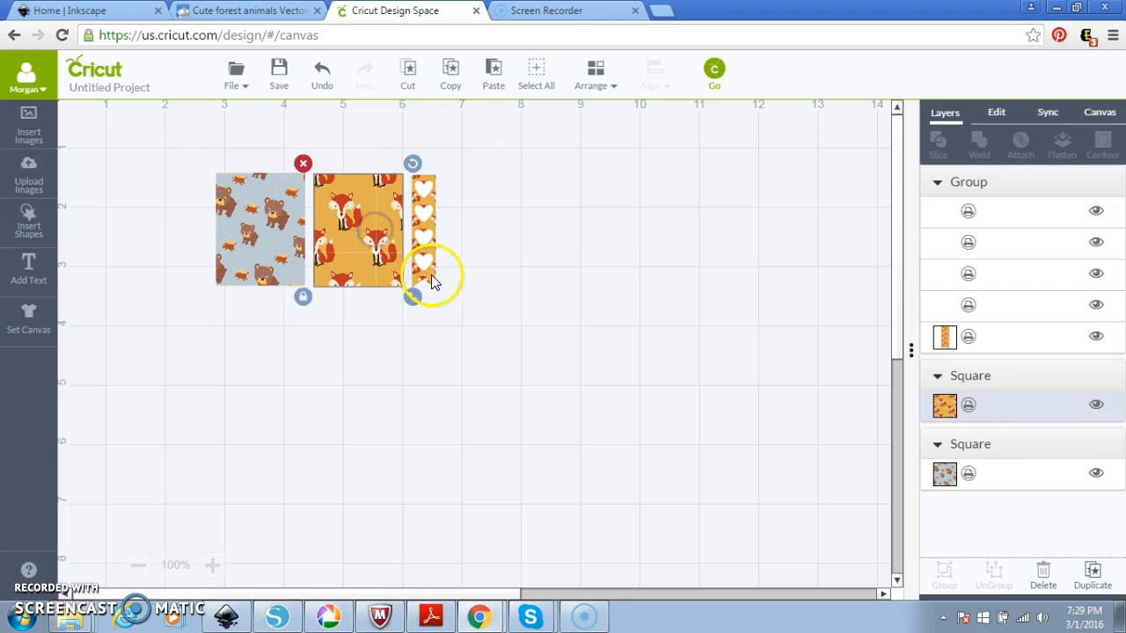
left_click(430, 276)
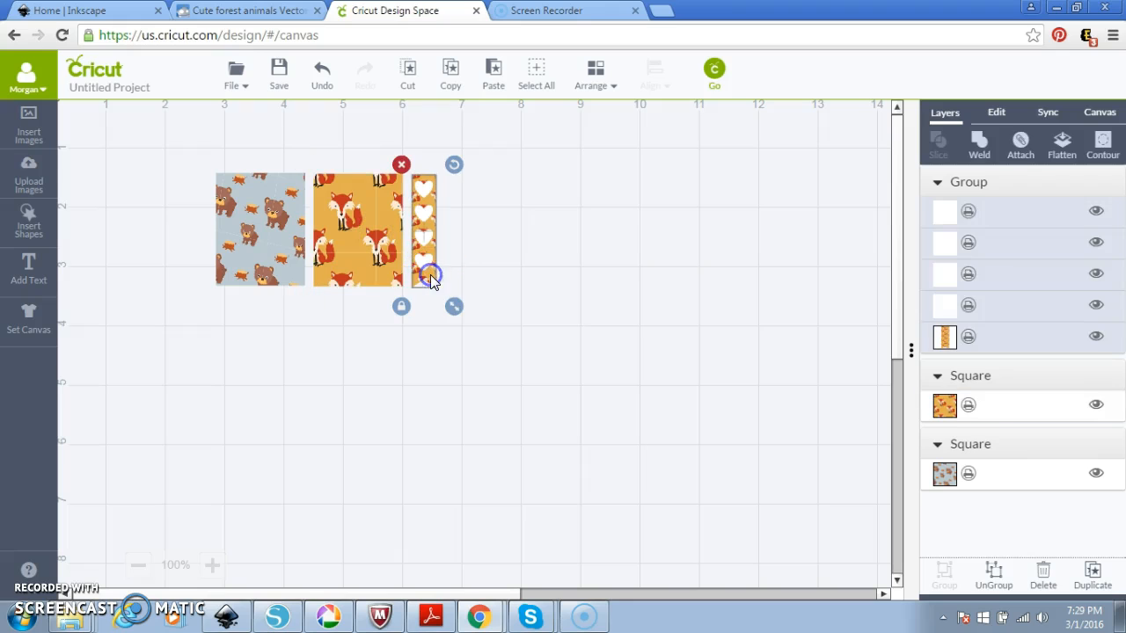
Edit the pennant's fox pattern to 95% scale, horizontal 20 and rotation 3.
left_click(967, 337)
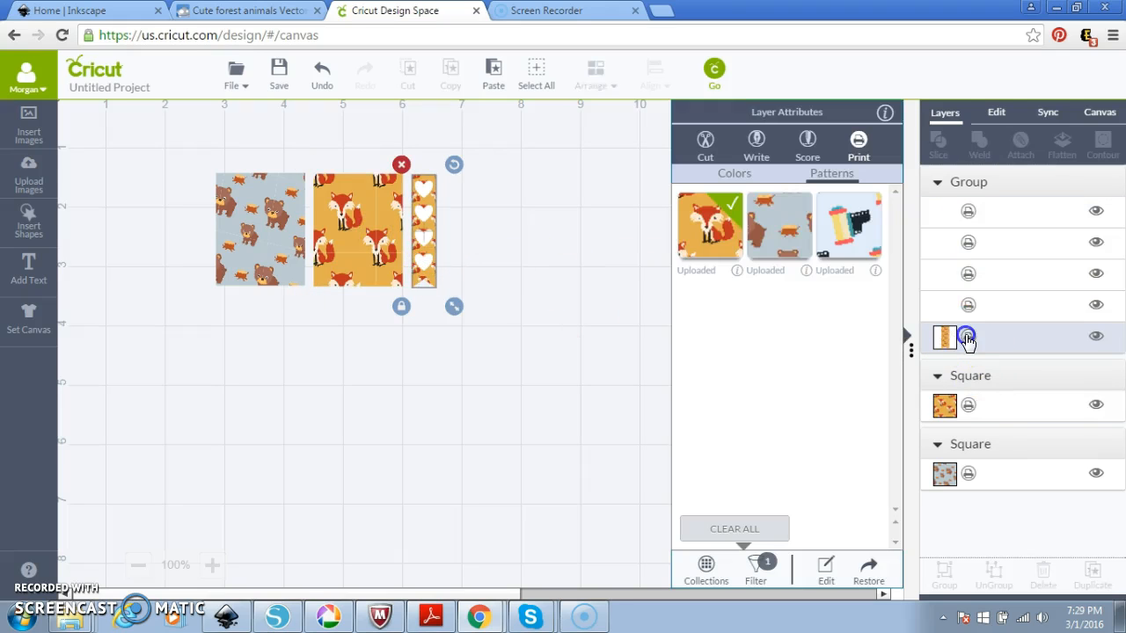
left_click(826, 567)
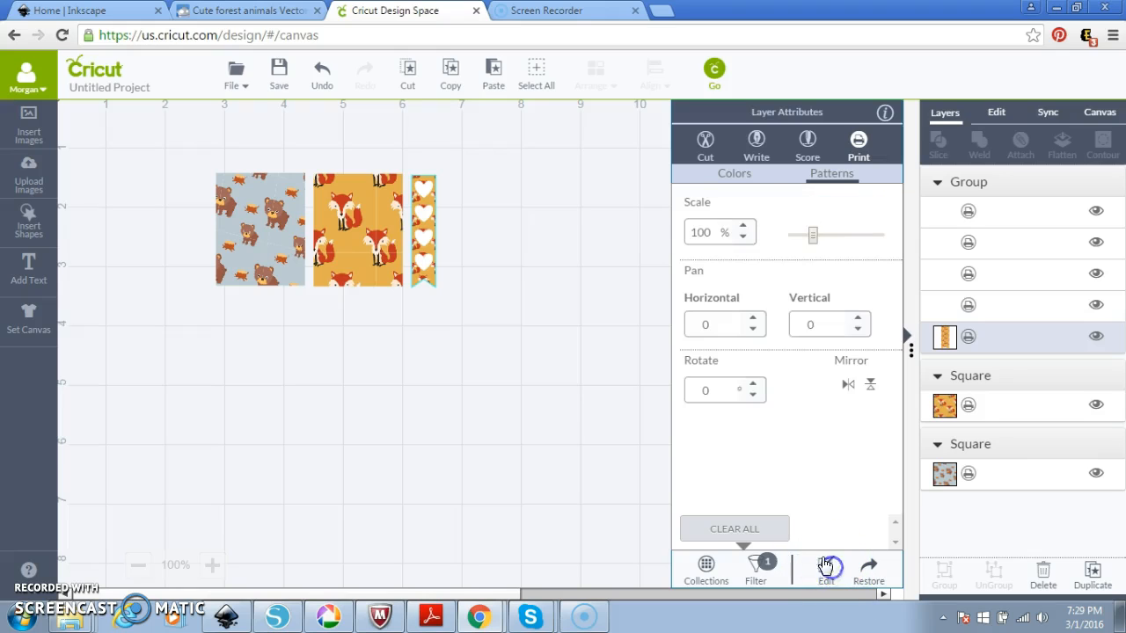
left_click_drag(810, 234, 811, 234)
left_click(753, 318)
left_click(753, 319)
left_click(753, 384)
left_click(753, 384)
left_click(753, 385)
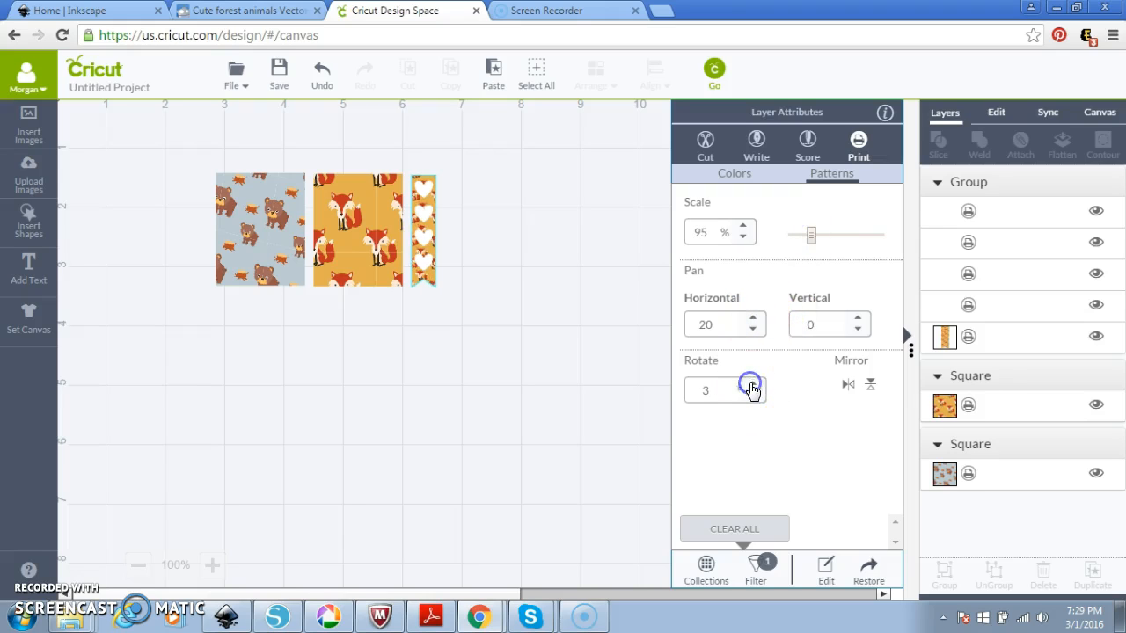
Select the bear rectangle, fox rectangle and pennant and flatten them into one set.
left_click_drag(509, 355, 141, 139)
left_click(1064, 149)
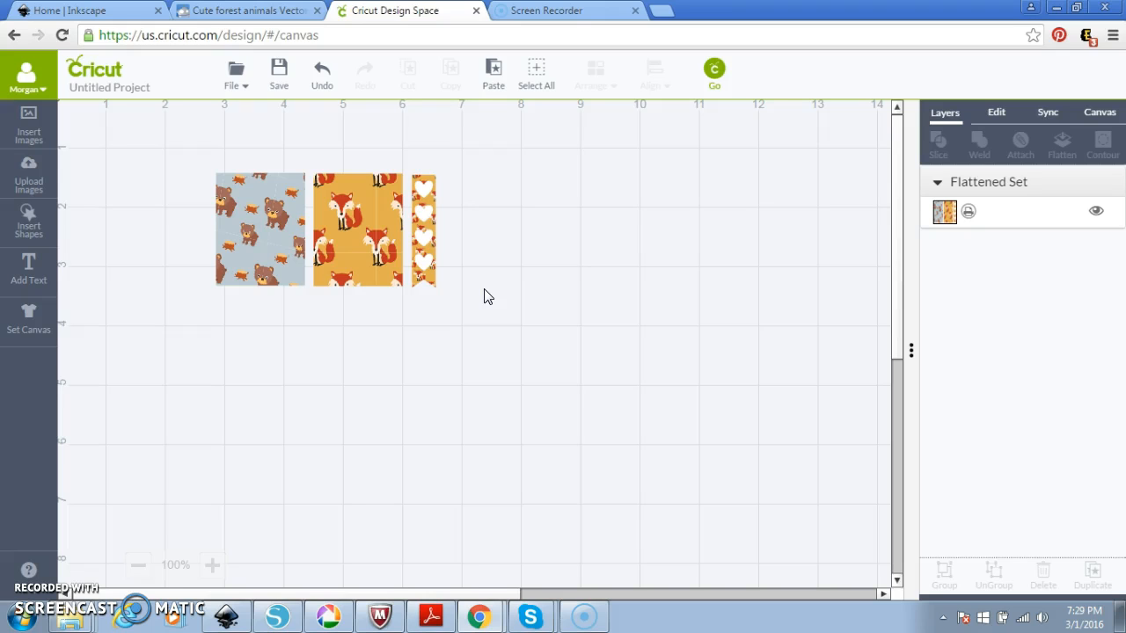
left_click(371, 249)
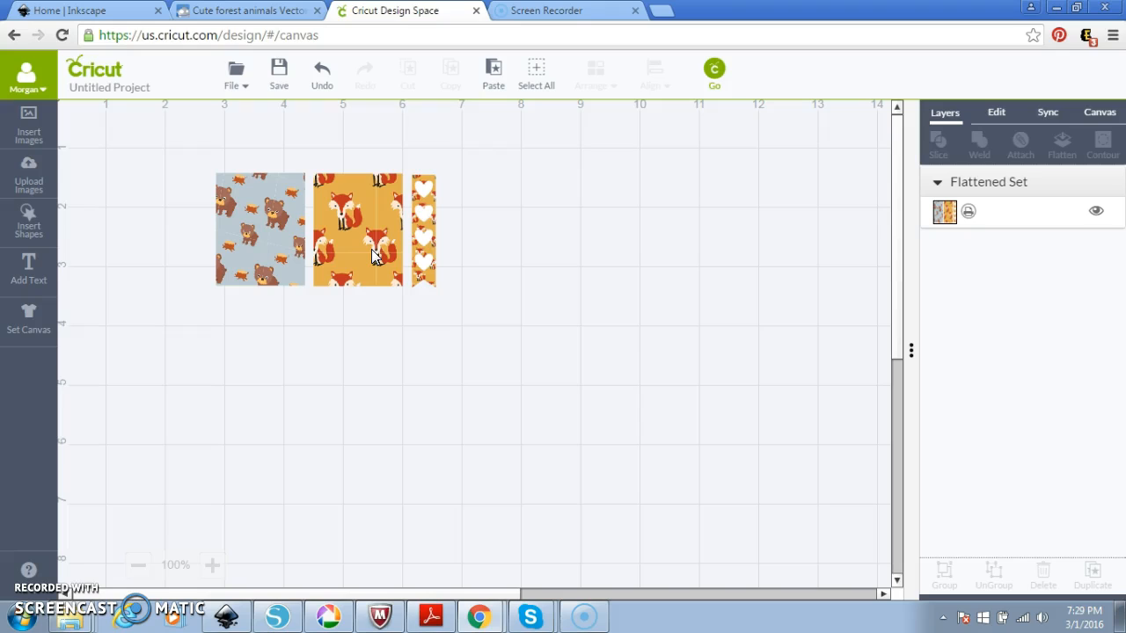